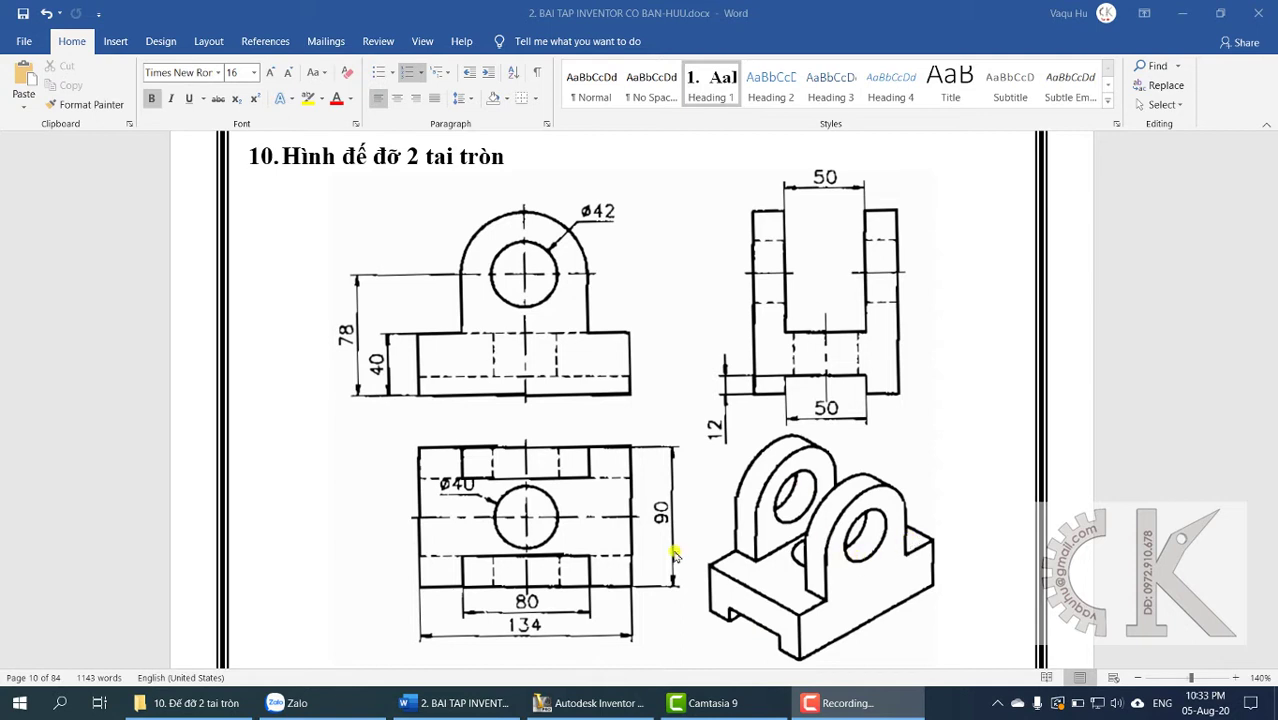
Switch to Autodesk Inventor and create a new part from the metric Standard (mm).ipt template
{"action": "left_click", "coordinate": [603, 706]}
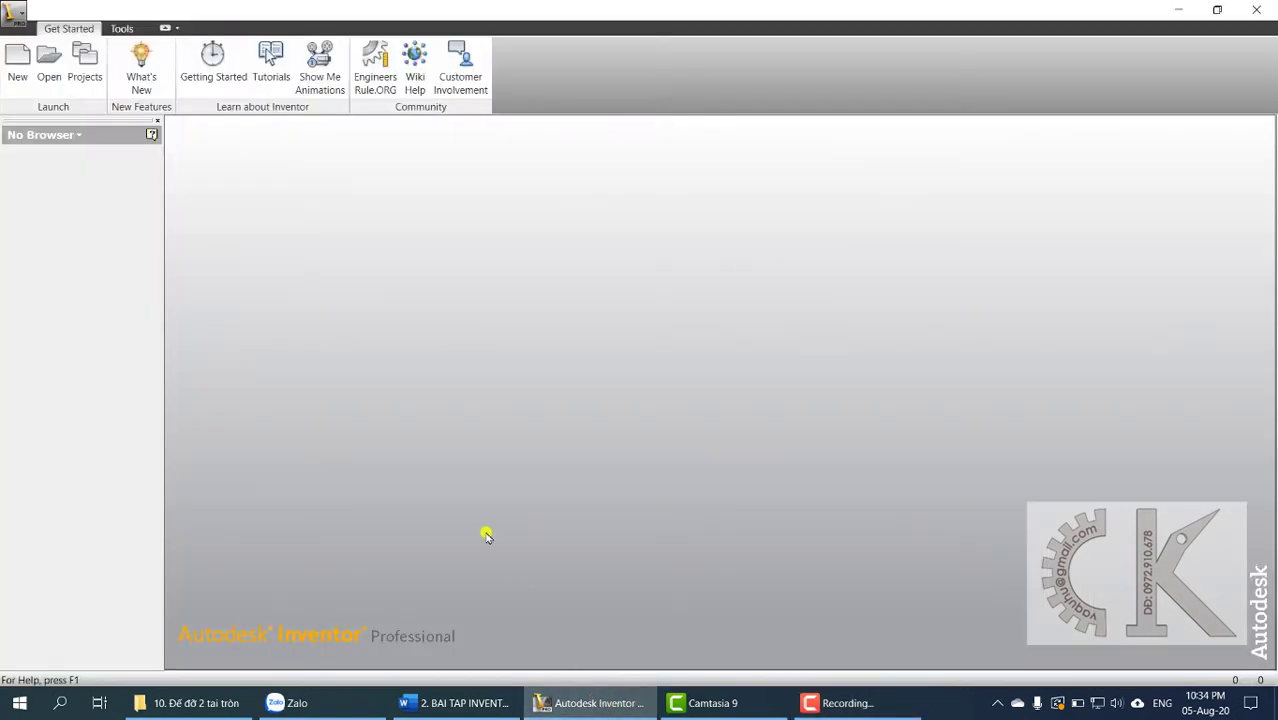
{"action": "left_click", "coordinate": [17, 62]}
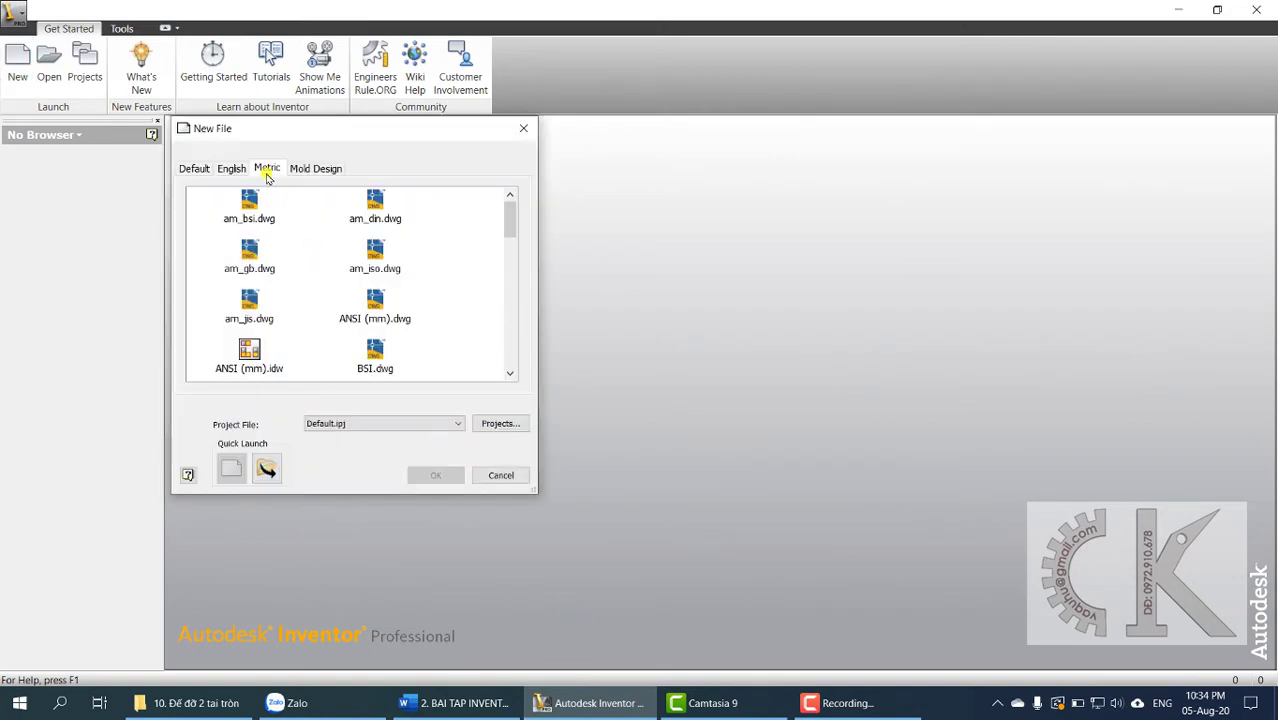
{"action": "scroll", "coordinate": [250, 312], "scroll_direction": "down", "scroll_amount": 10}
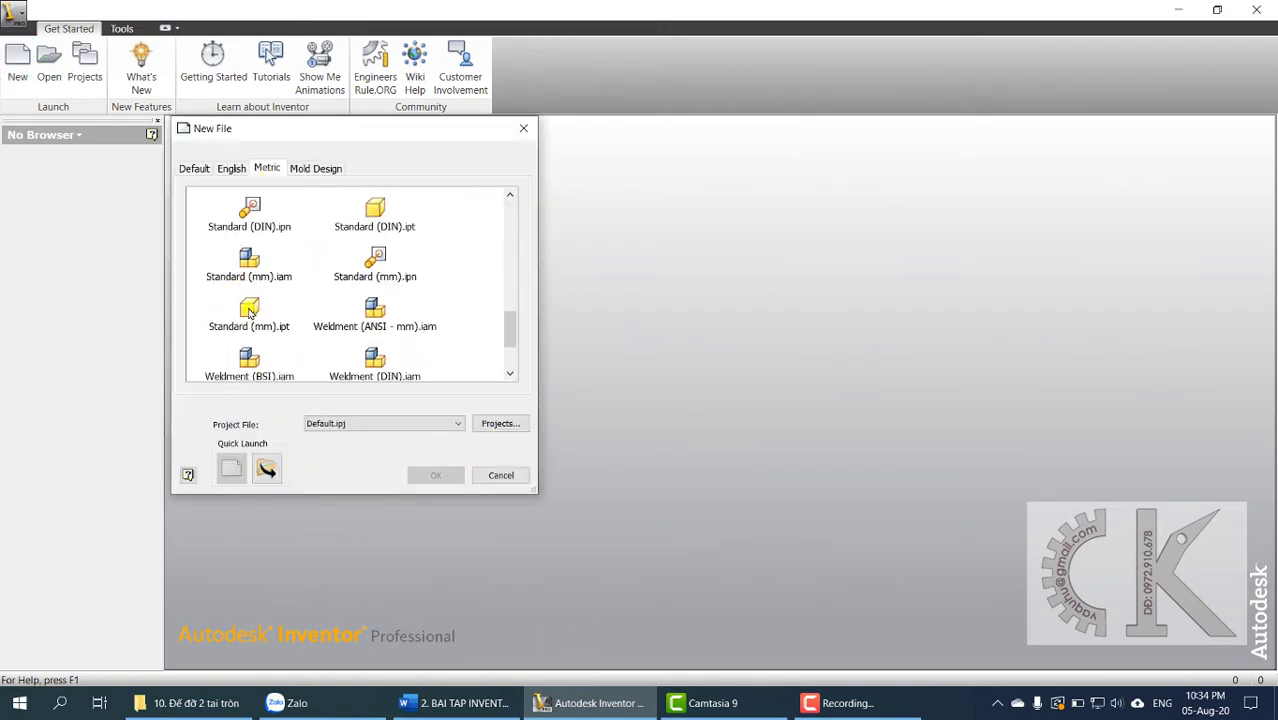
{"action": "left_click", "coordinate": [263, 334]}
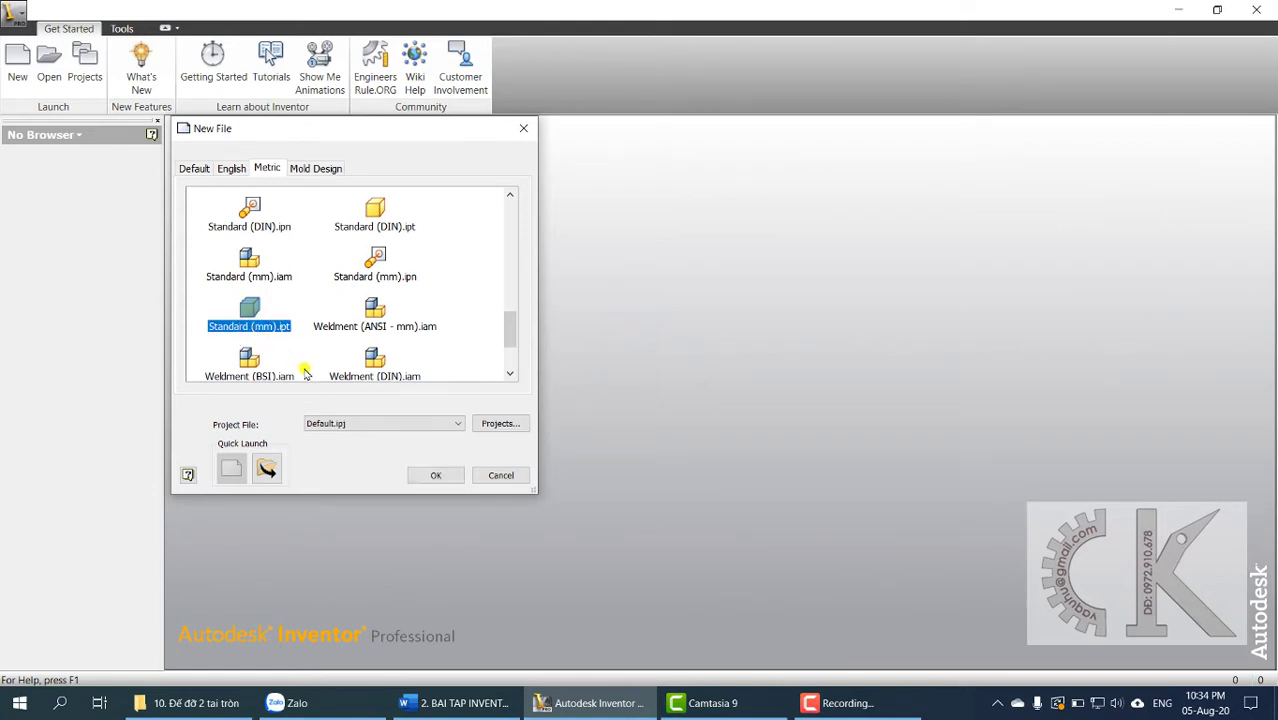
{"action": "left_click", "coordinate": [420, 474]}
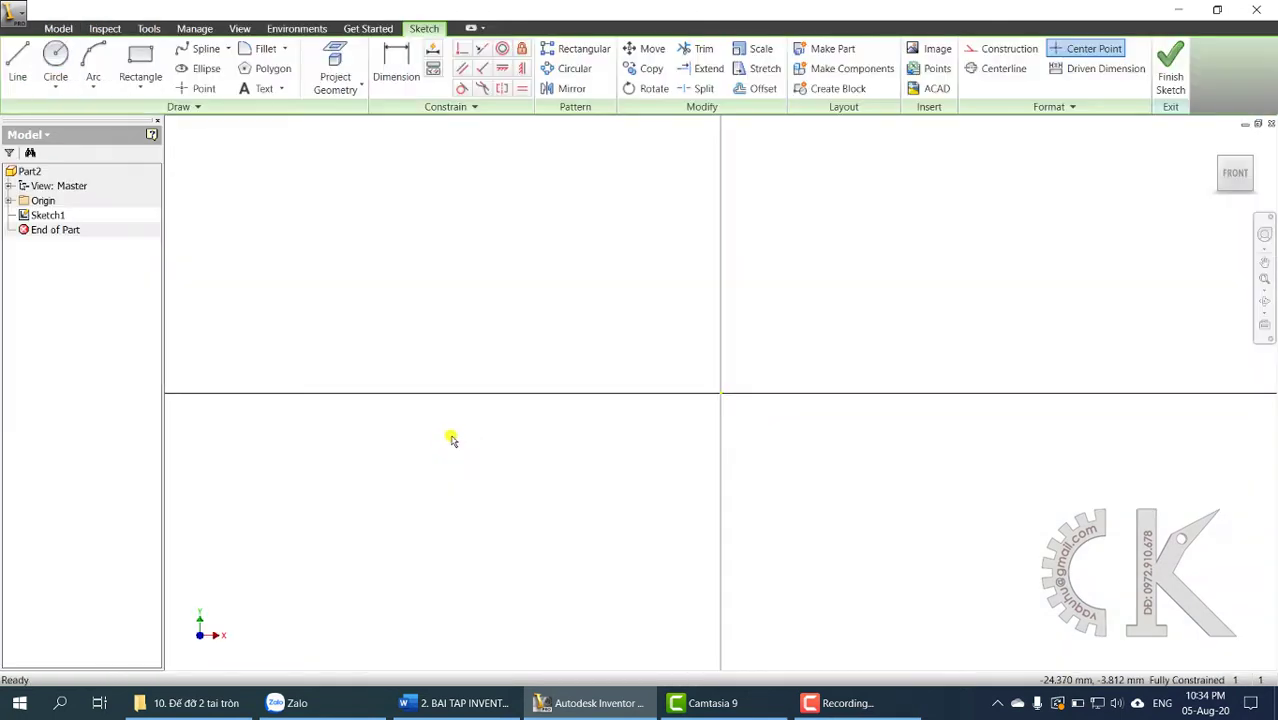
Sketch a rectangle 134 mm wide and 90 mm high with its first corner on the origin
{"action": "left_click", "coordinate": [139, 60]}
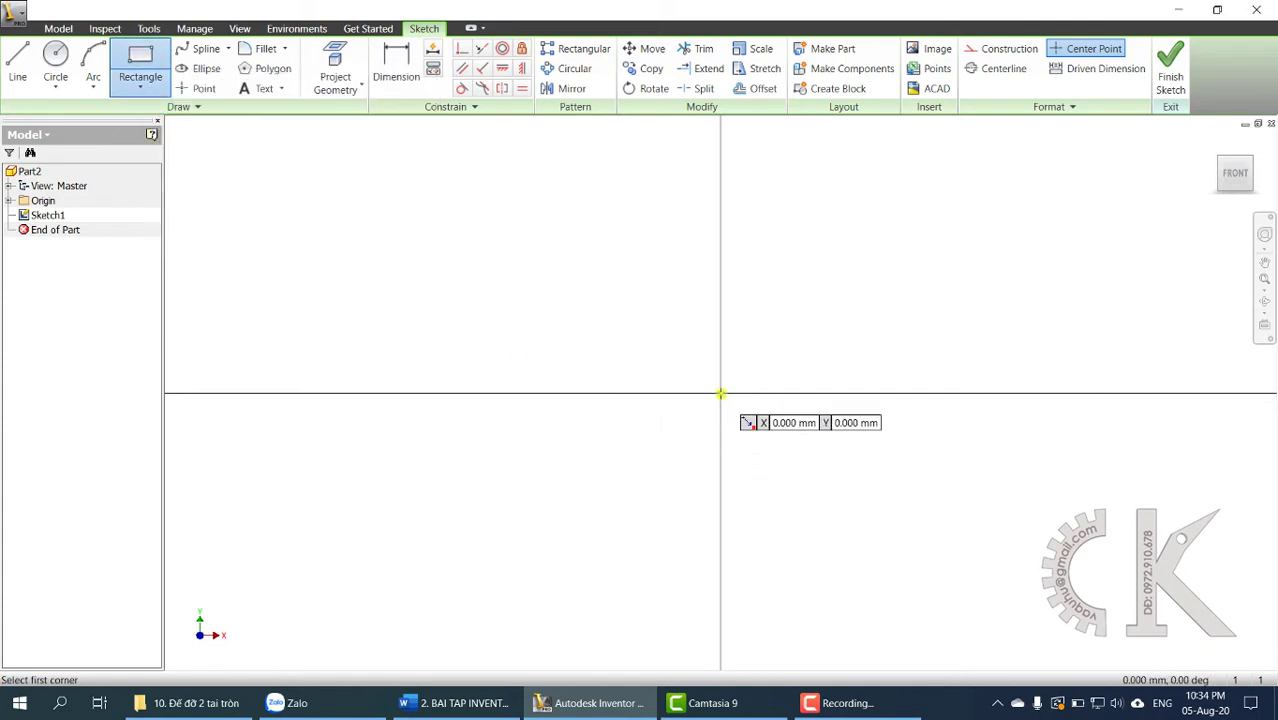
{"action": "left_click", "coordinate": [720, 394]}
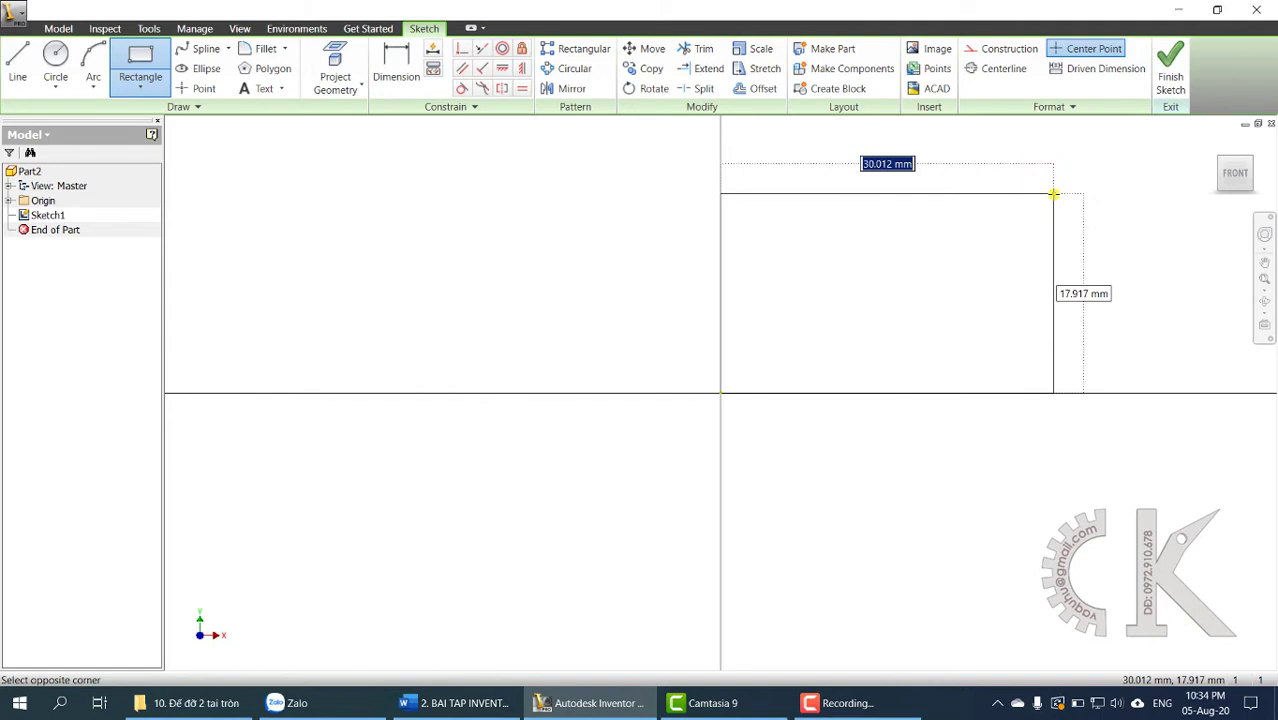
{"action": "type", "text": "13"}
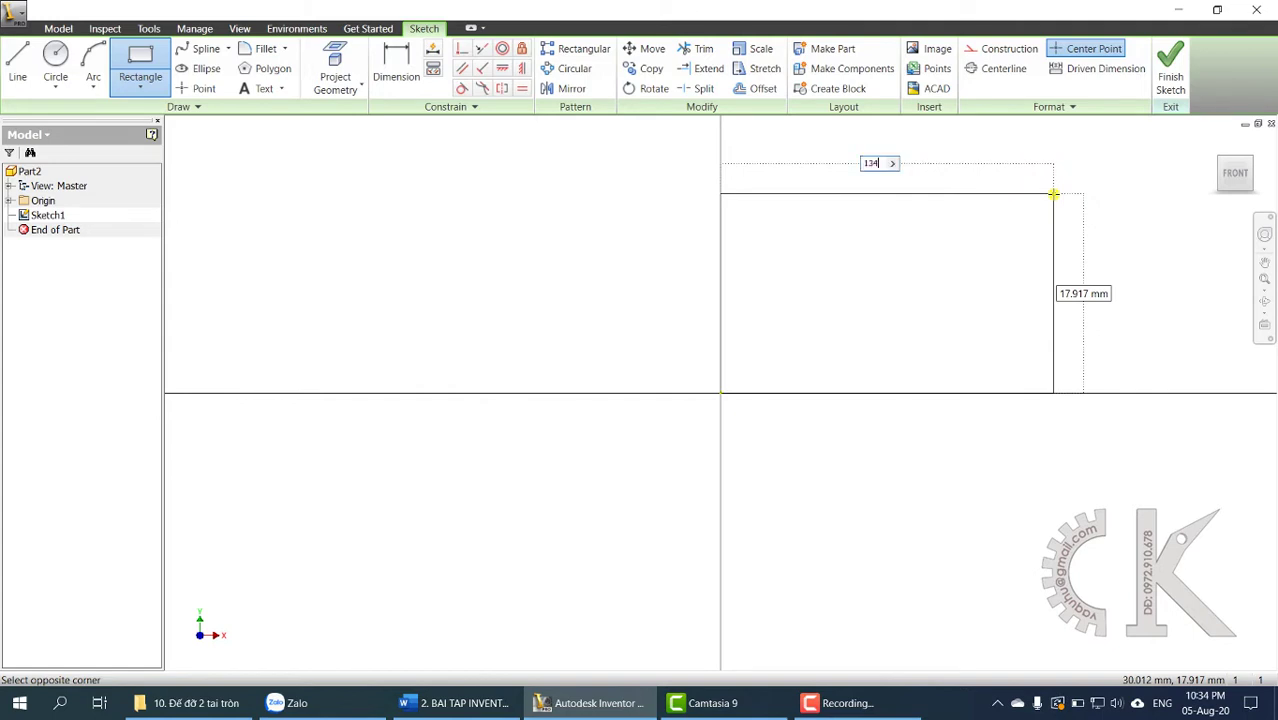
{"action": "type", "text": "4"}
{"action": "key", "text": "Tab"}
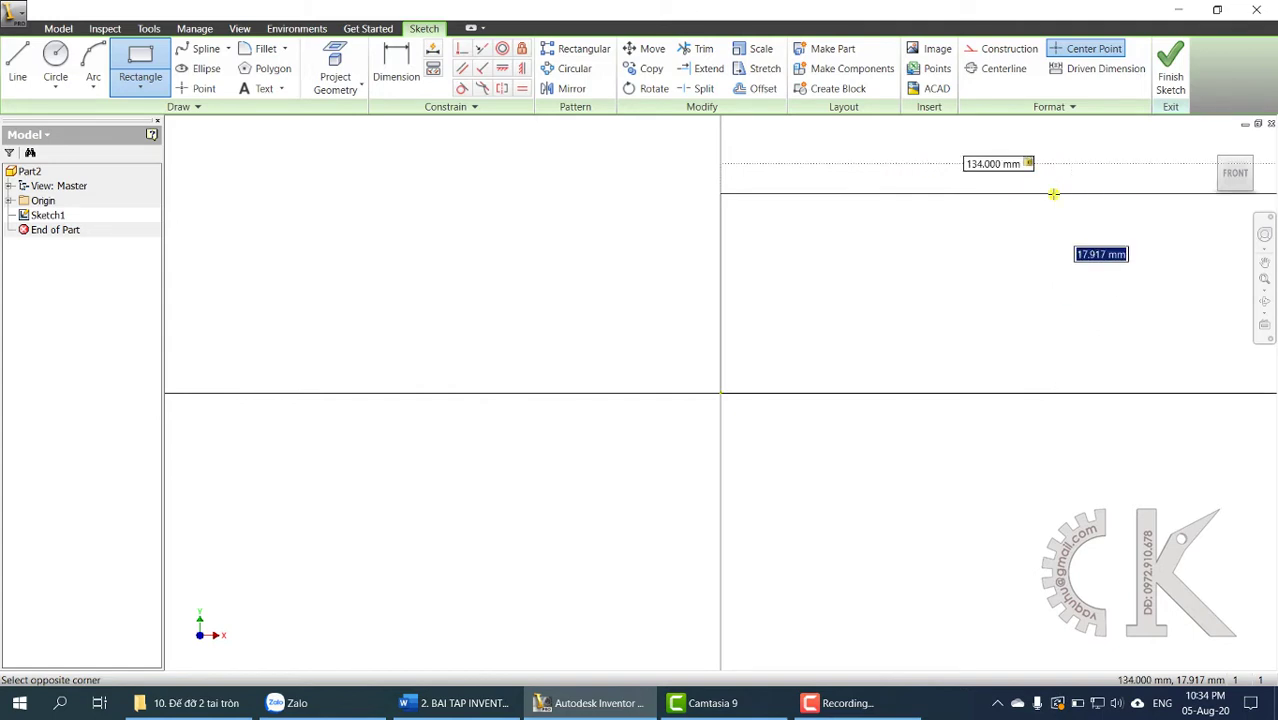
{"action": "scroll", "coordinate": [1060, 271], "scroll_direction": "down", "scroll_amount": 4}
{"action": "scroll", "coordinate": [904, 302], "scroll_direction": "down", "scroll_amount": 4}
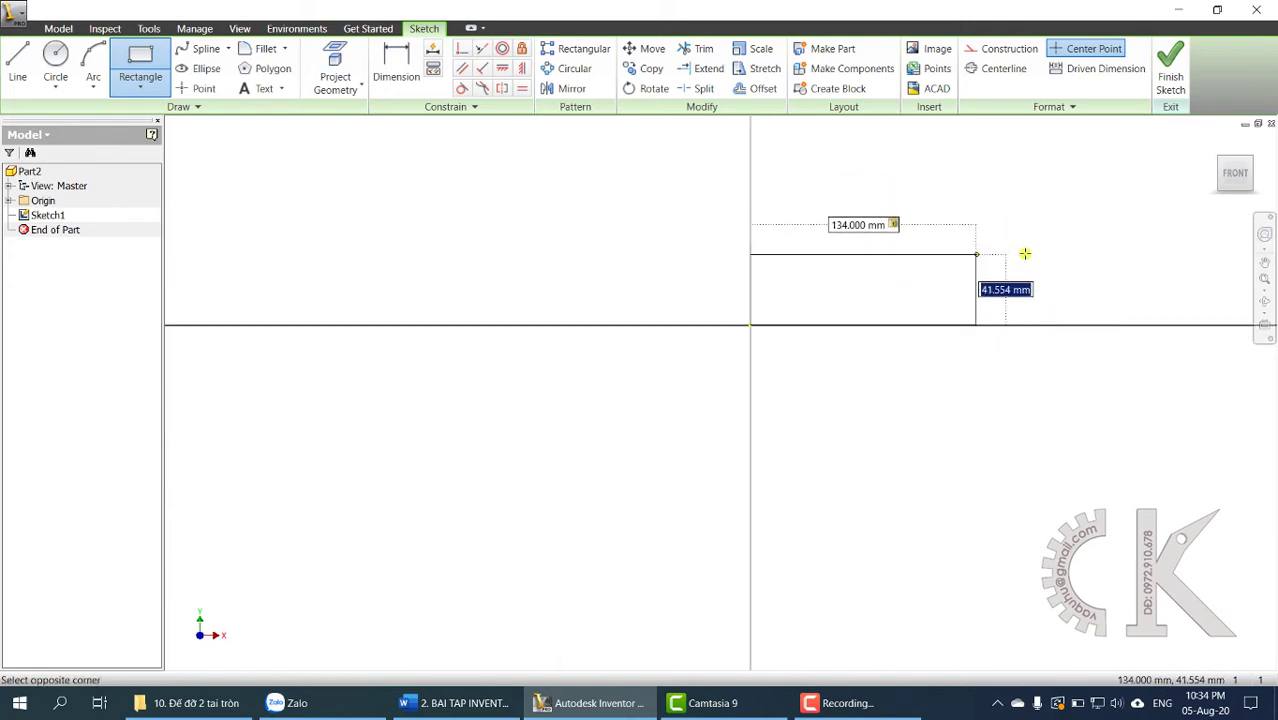
{"action": "type", "text": "9"}
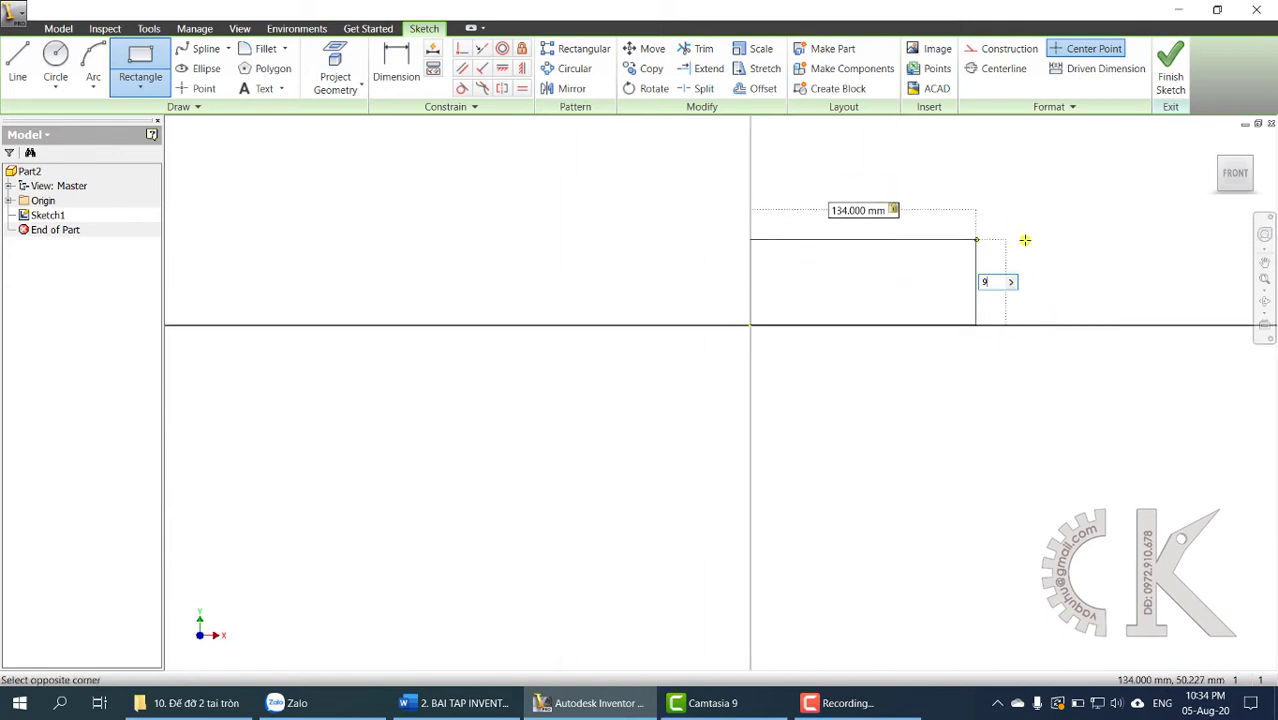
{"action": "type", "text": "0"}
{"action": "key", "text": "Return"}
{"action": "mouse_move", "coordinate": [1021, 240]}
{"action": "middle_mouse_down"}
{"action": "mouse_move", "coordinate": [890, 331]}
{"action": "mouse_move", "coordinate": [819, 405]}
{"action": "middle_mouse_up"}
Consult the reference drawing in Word, then extrude the rectangle 40 mm upward in Inventor as a solid base block
{"action": "left_click", "coordinate": [455, 703]}
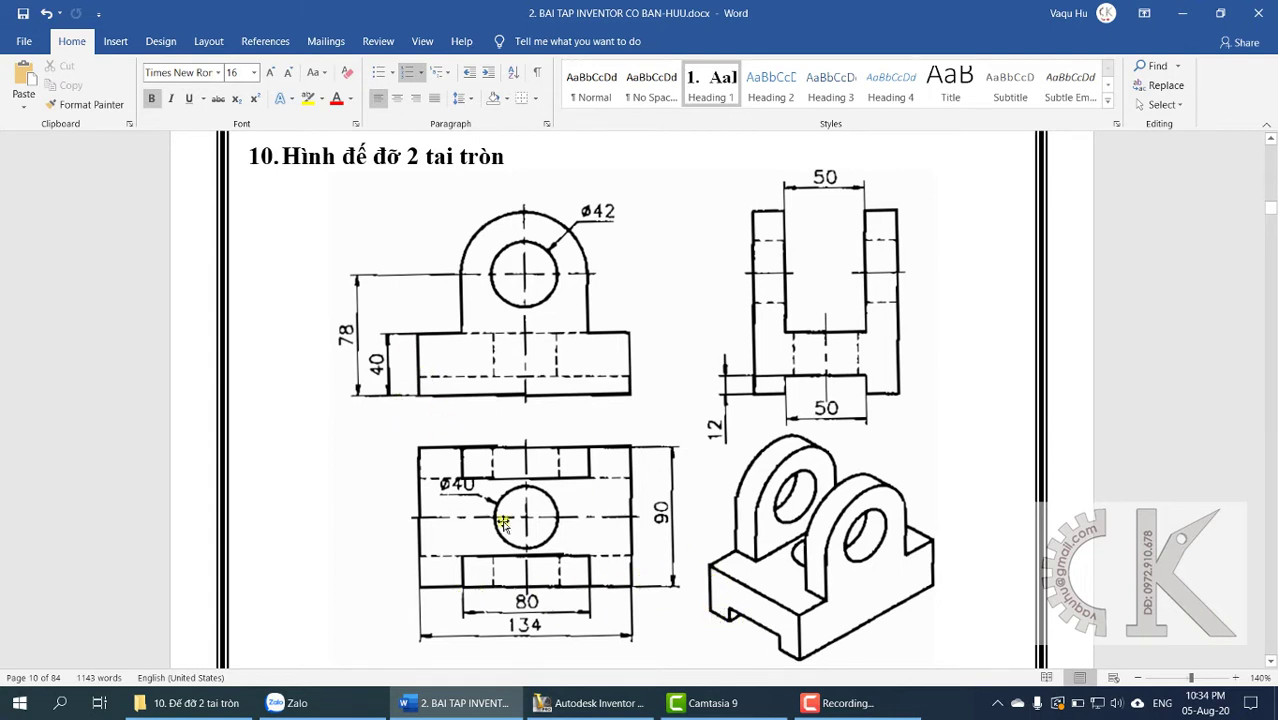
{"action": "left_click", "coordinate": [593, 703]}
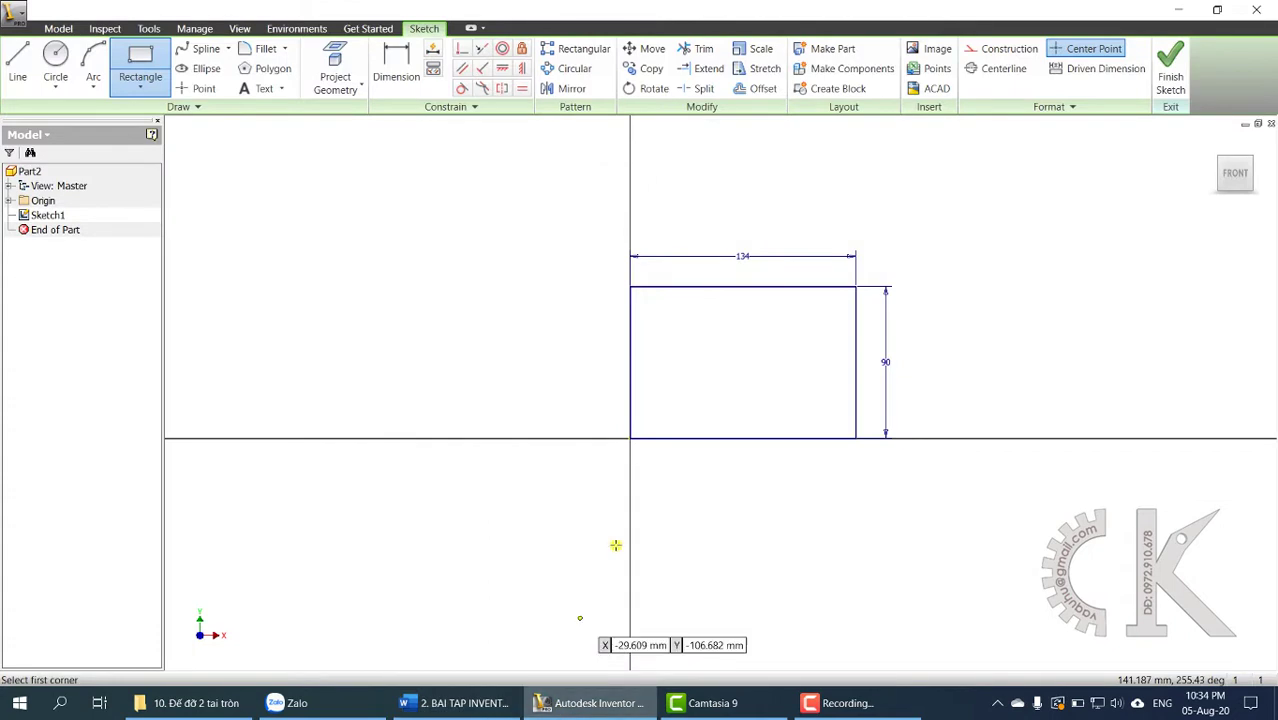
{"action": "left_click", "coordinate": [1165, 70]}
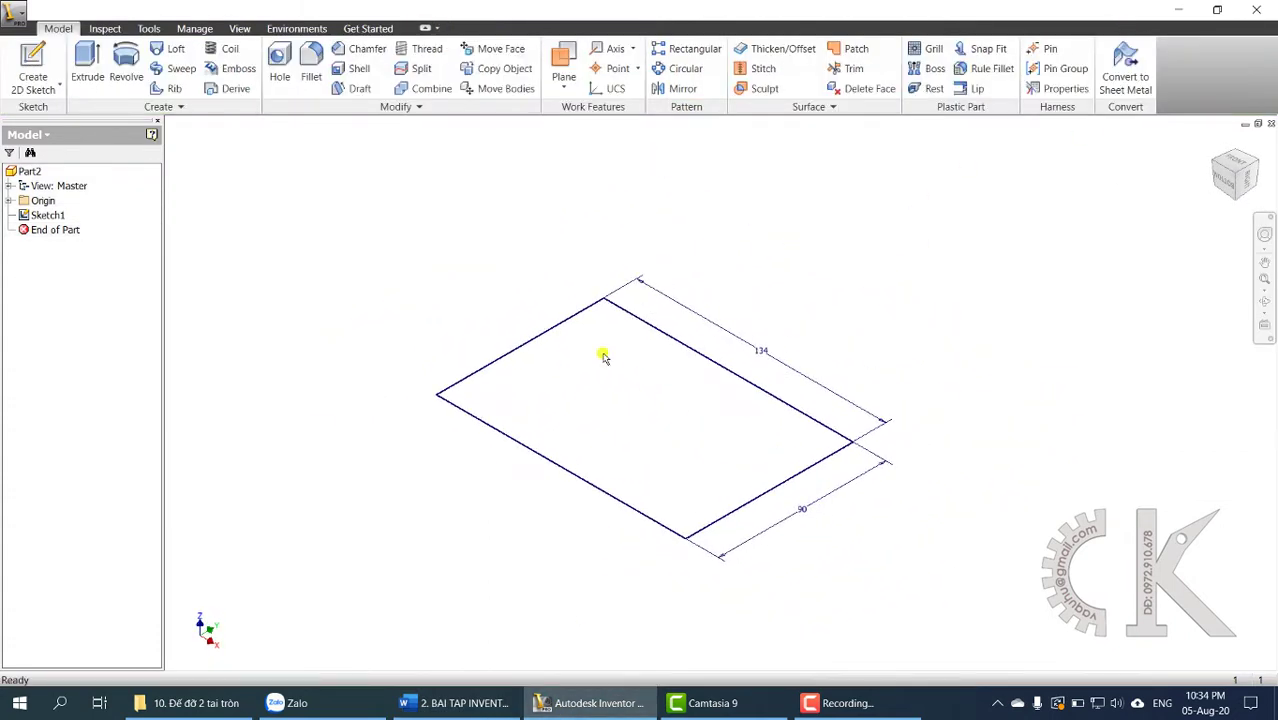
{"action": "left_click", "coordinate": [87, 62]}
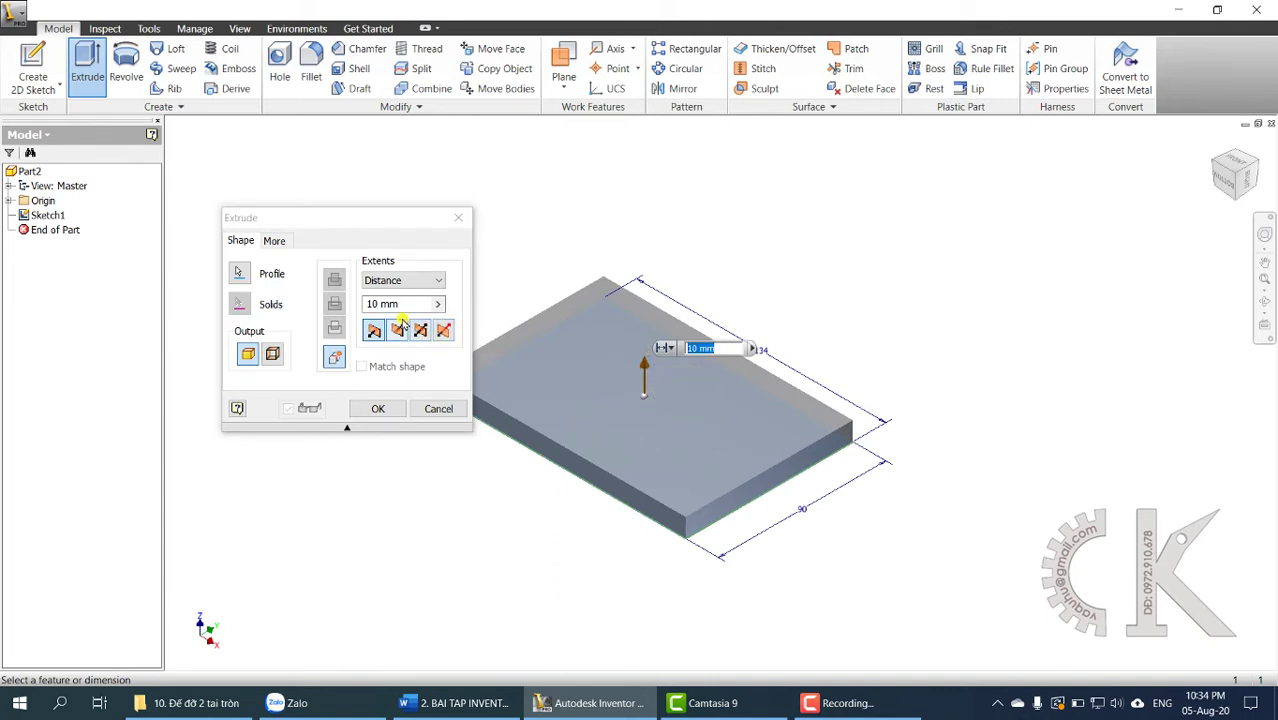
{"action": "type", "text": "40"}
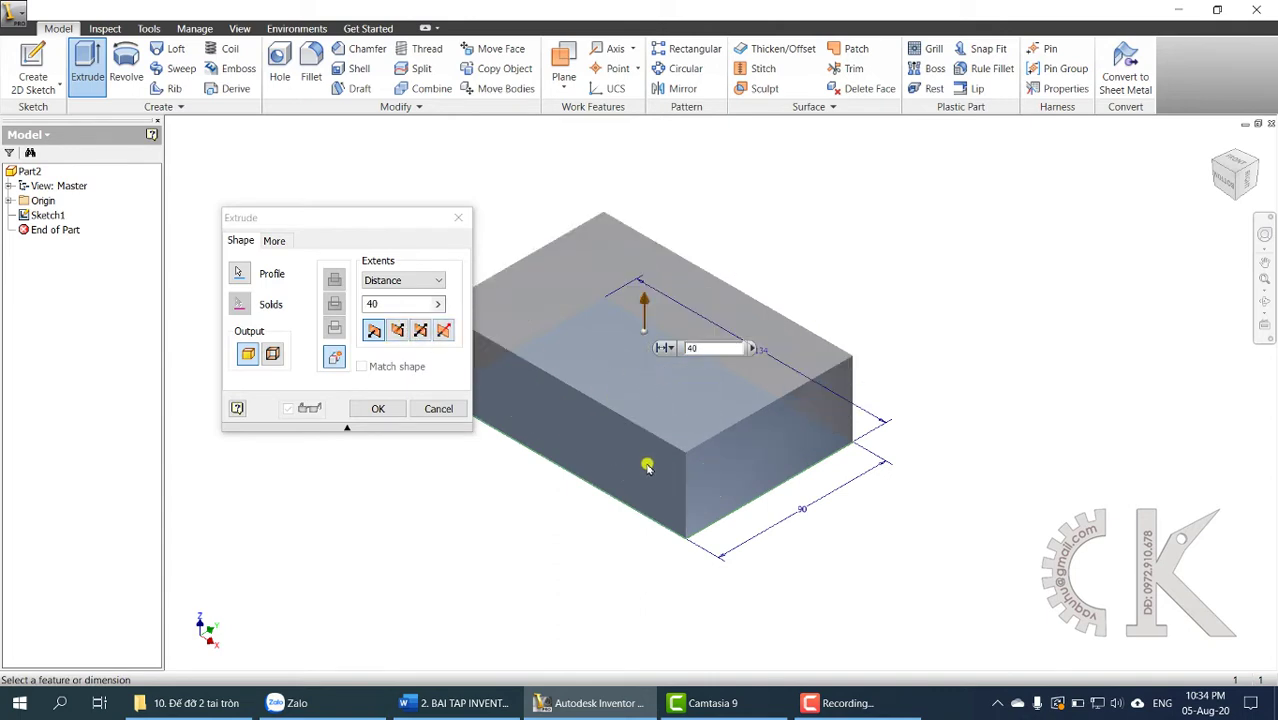
{"action": "left_click", "coordinate": [372, 408]}
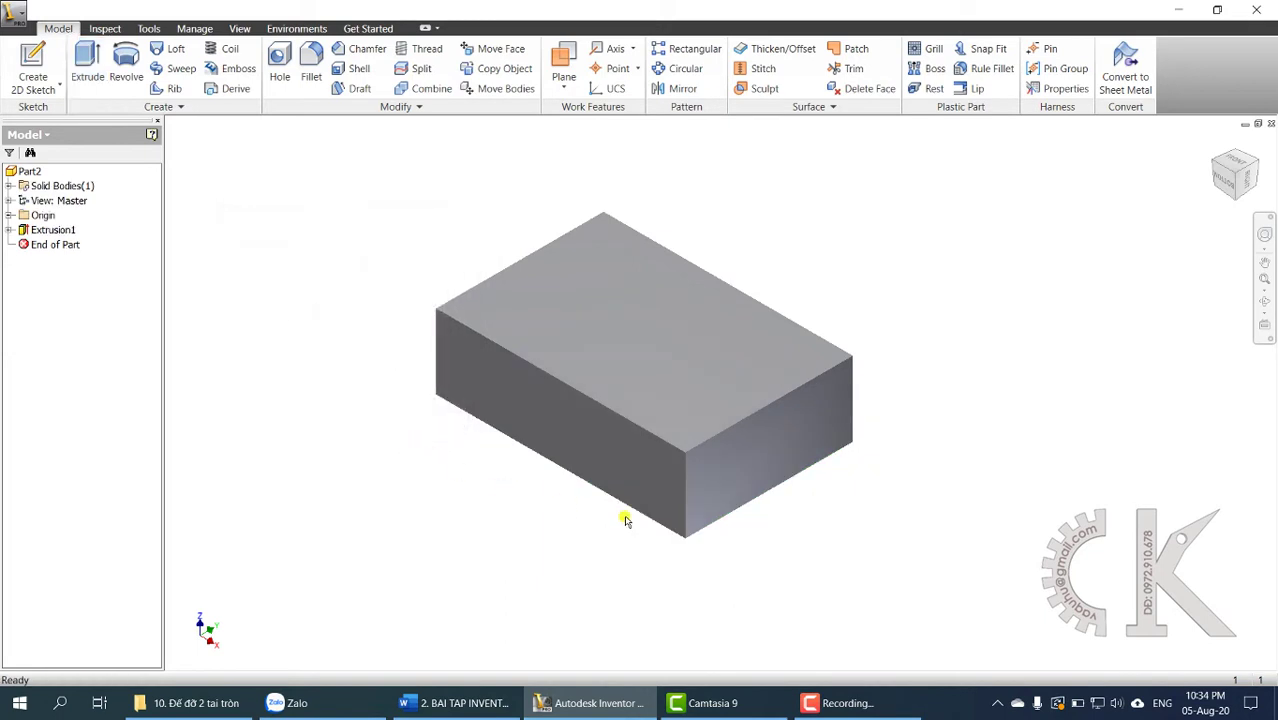
Check the bottom slot in the Word drawing and start a new sketch on the base block's short end face in Inventor
{"action": "left_click", "coordinate": [457, 703]}
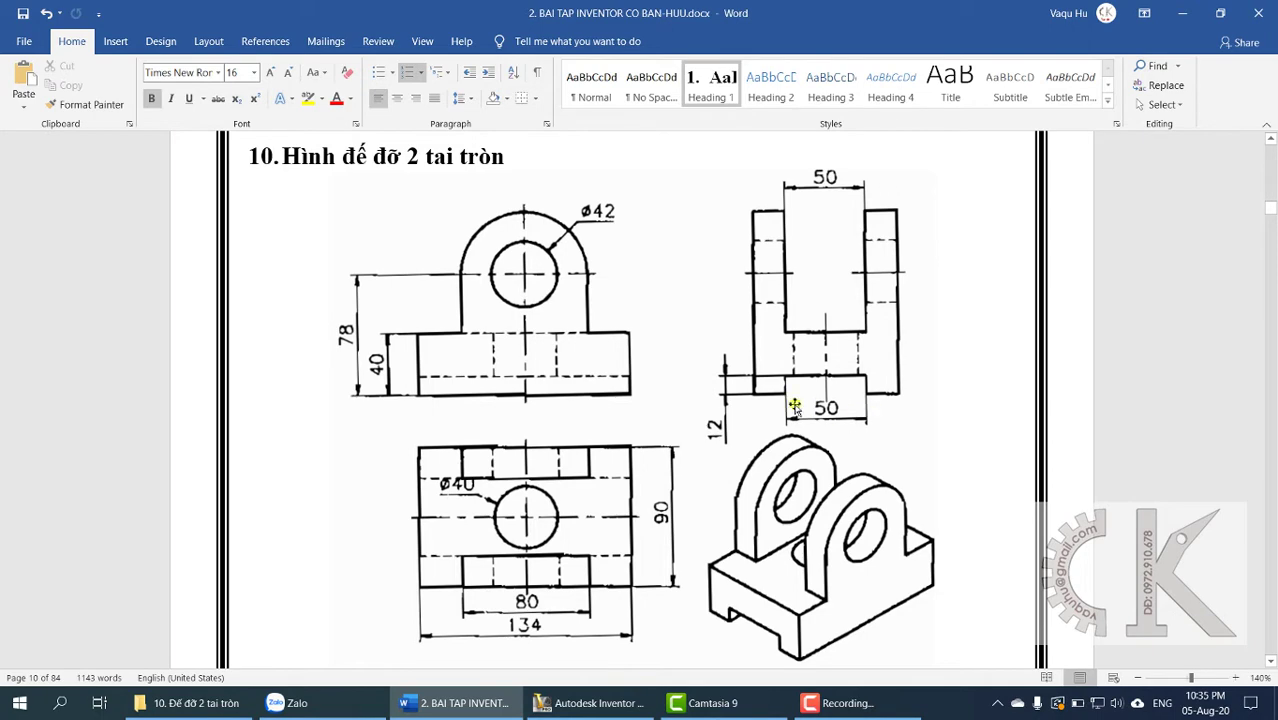
{"action": "left_click", "coordinate": [605, 697]}
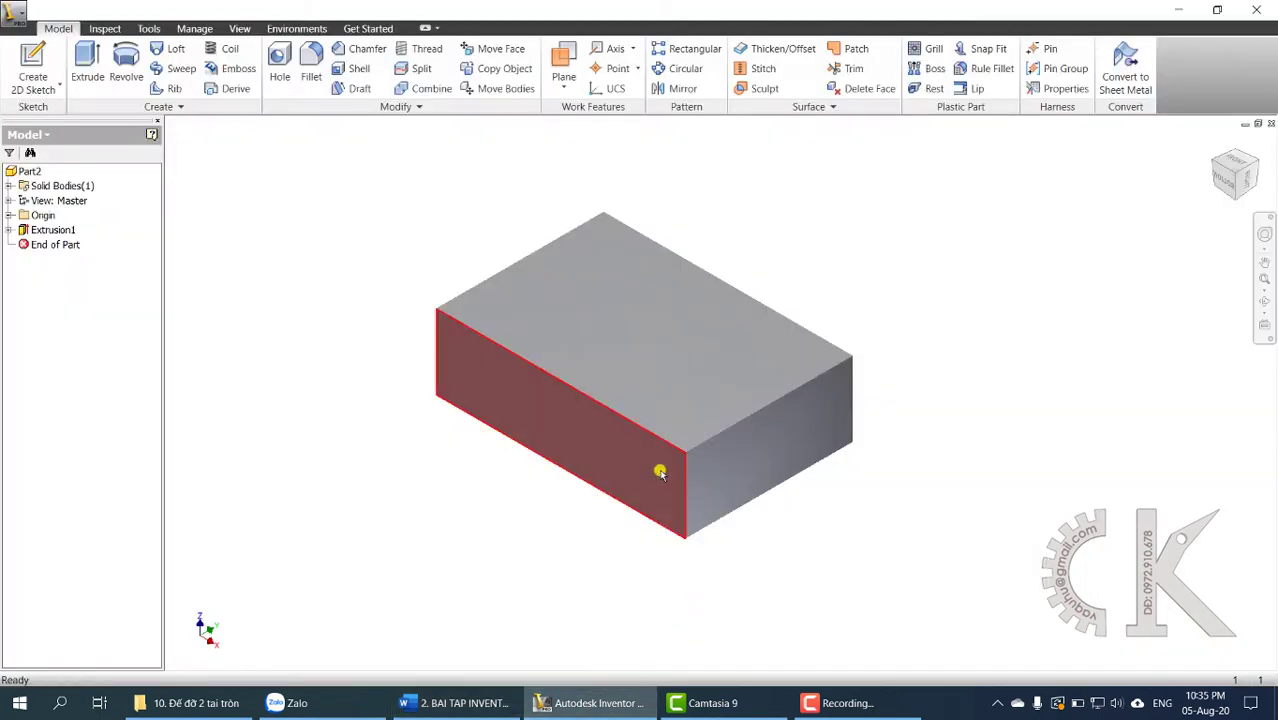
{"action": "left_click", "coordinate": [33, 57]}
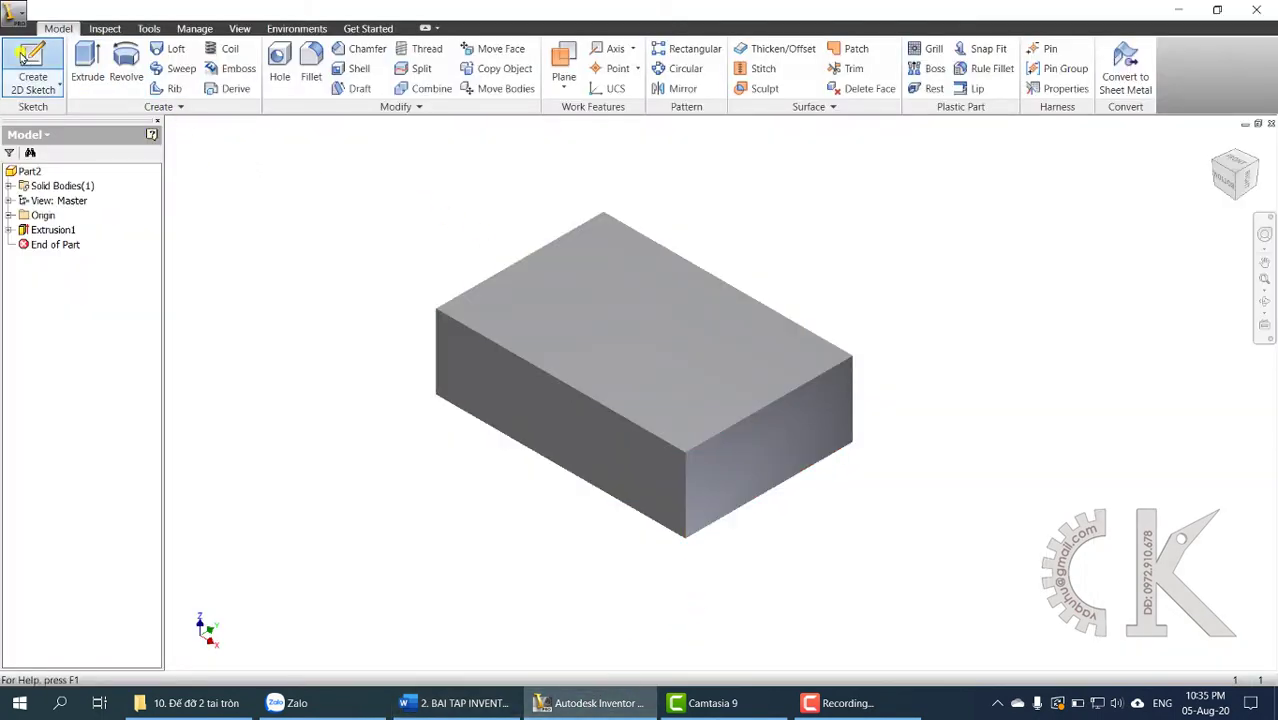
{"action": "left_click", "coordinate": [52, 95]}
{"action": "left_click", "coordinate": [767, 456]}
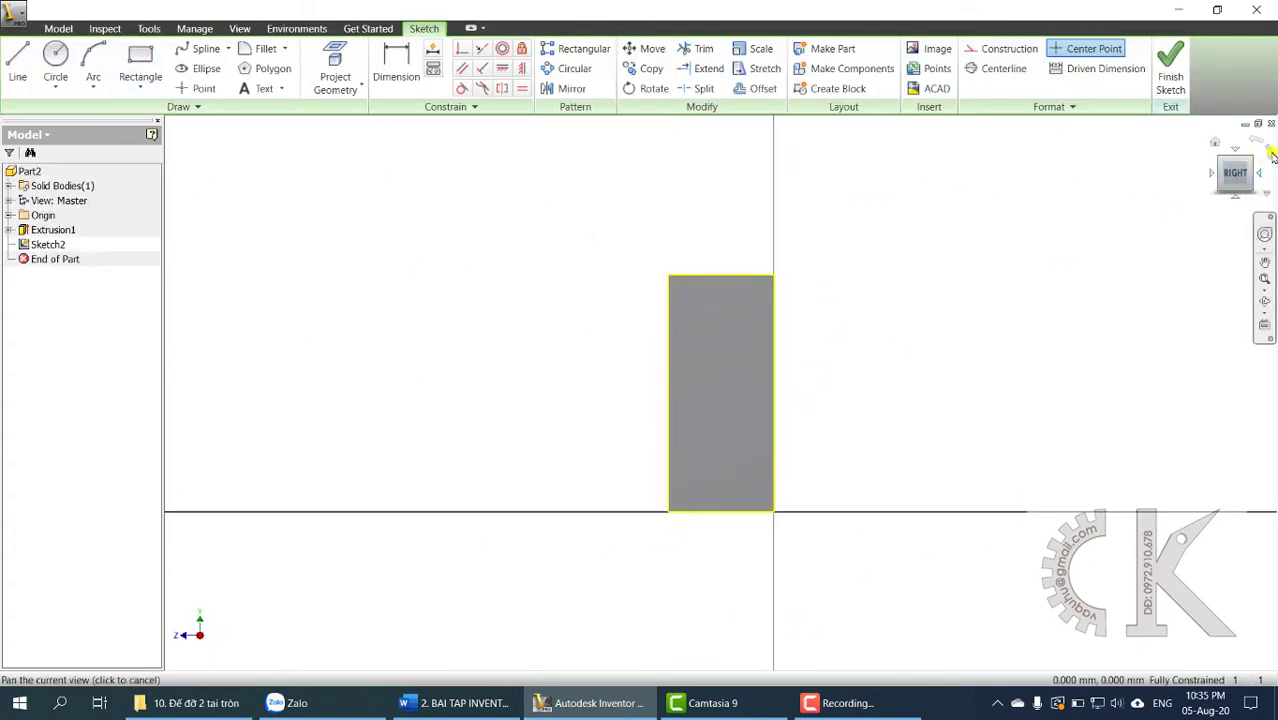
{"action": "left_click", "coordinate": [1271, 155]}
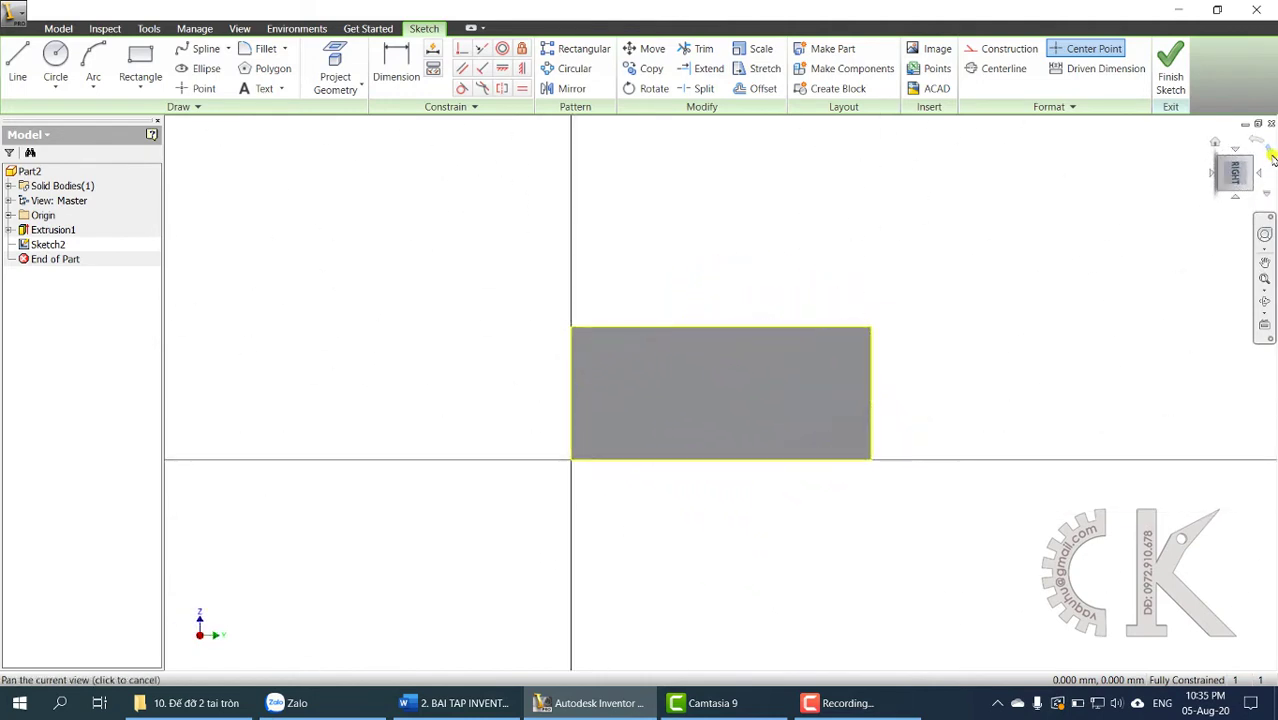
Draw a rectangle about 40 mm wide and 20 mm high on the bottom edge of the end face
{"action": "left_click", "coordinate": [140, 62]}
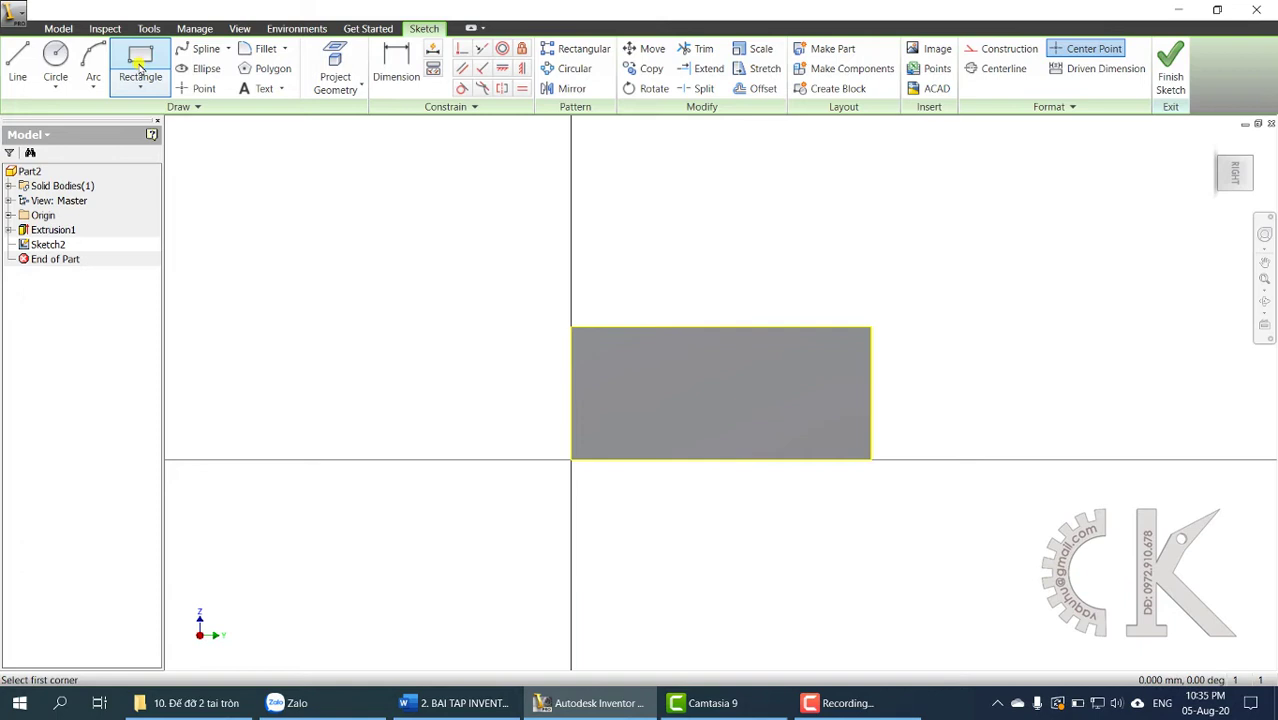
{"action": "left_click", "coordinate": [644, 458]}
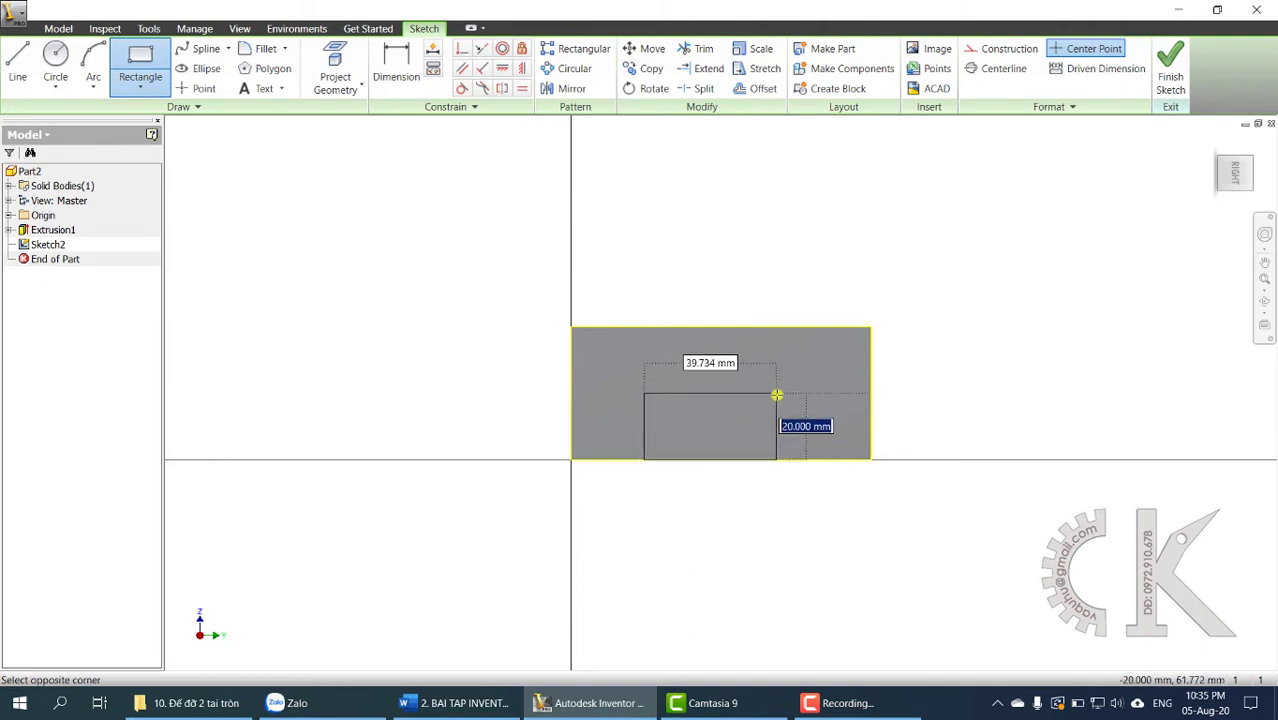
{"action": "left_click", "coordinate": [777, 396]}
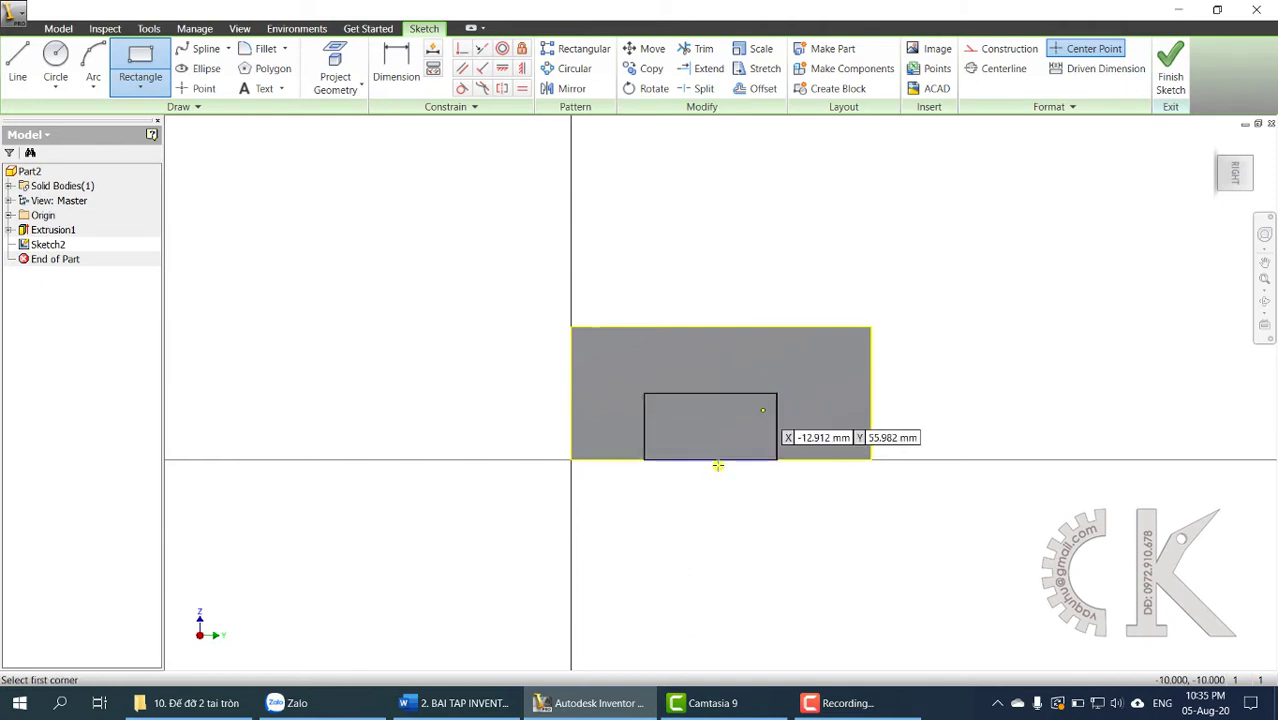
Dimension the slot rectangle's height and set it to 12 mm as given in the Word drawing
{"action": "left_click", "coordinate": [400, 72]}
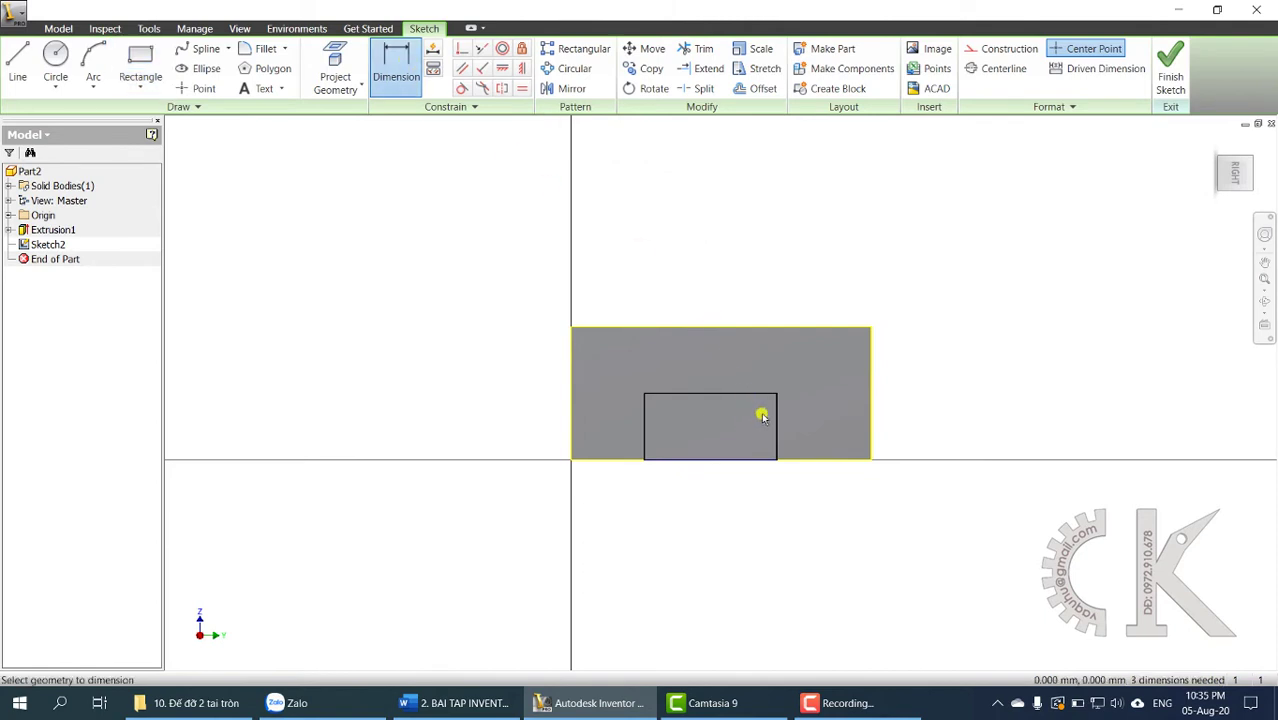
{"action": "left_click", "coordinate": [747, 394]}
{"action": "left_click", "coordinate": [736, 459]}
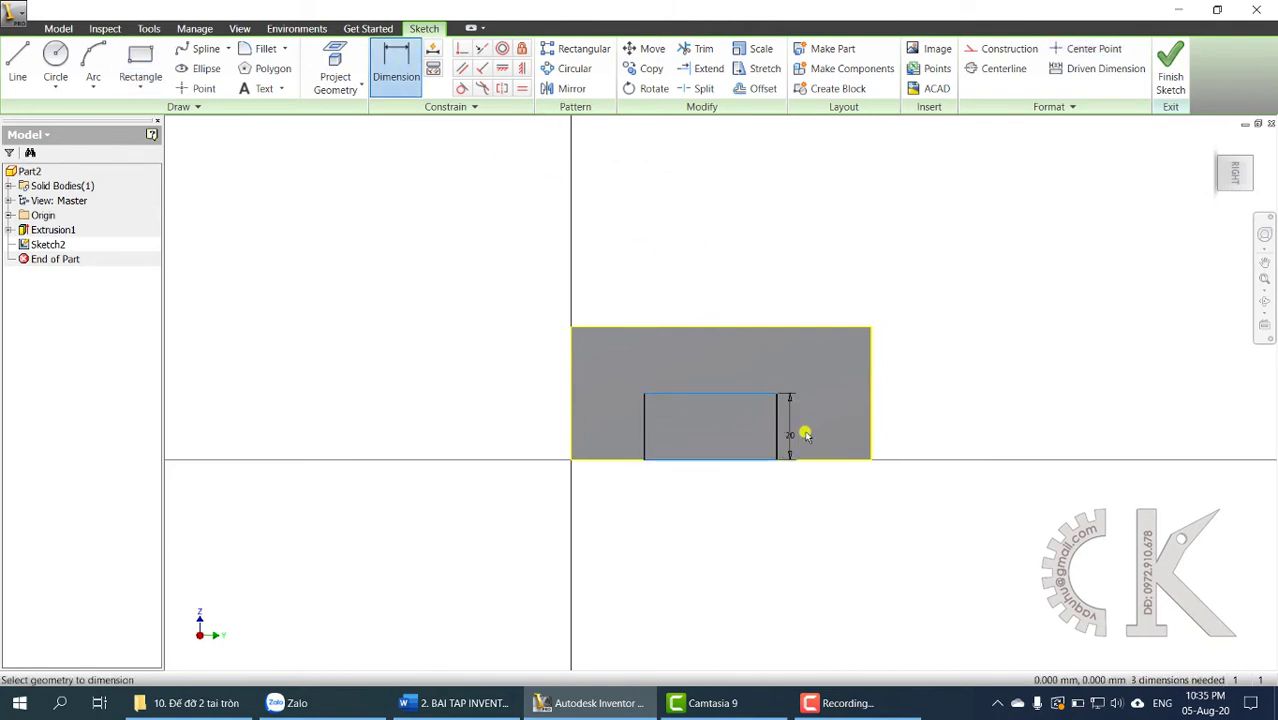
{"action": "left_click", "coordinate": [812, 432]}
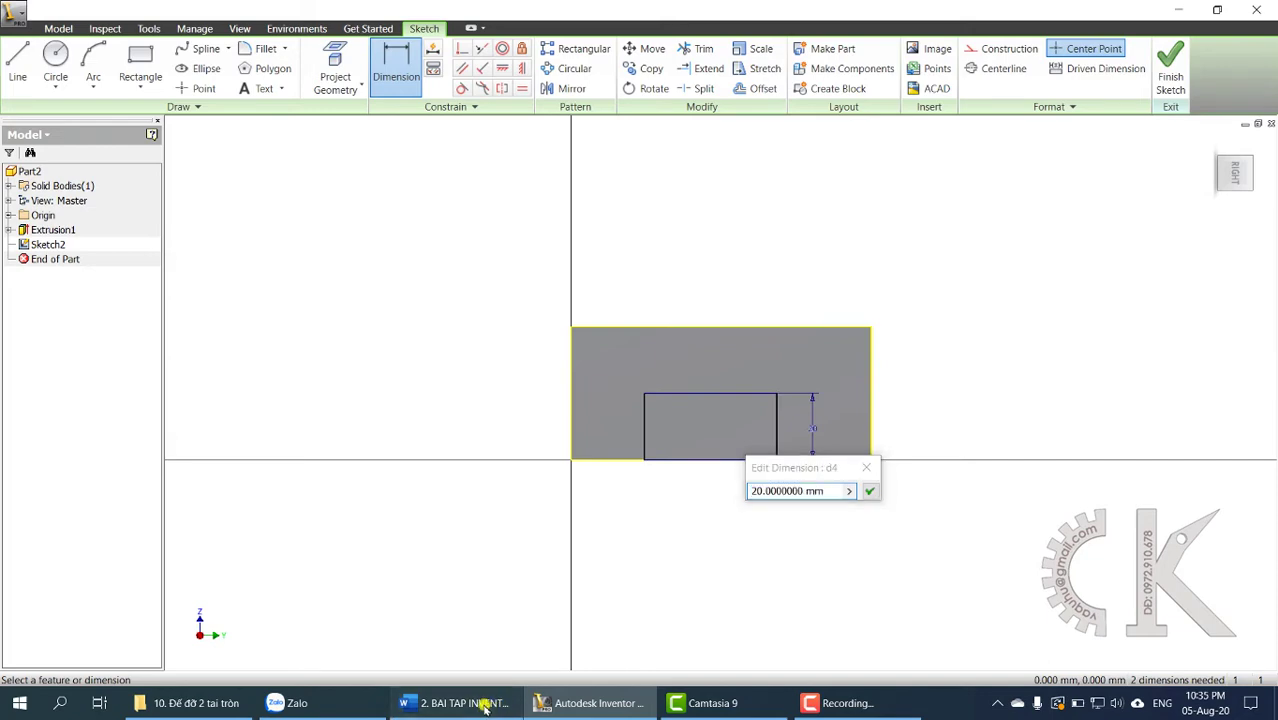
{"action": "left_click", "coordinate": [484, 704]}
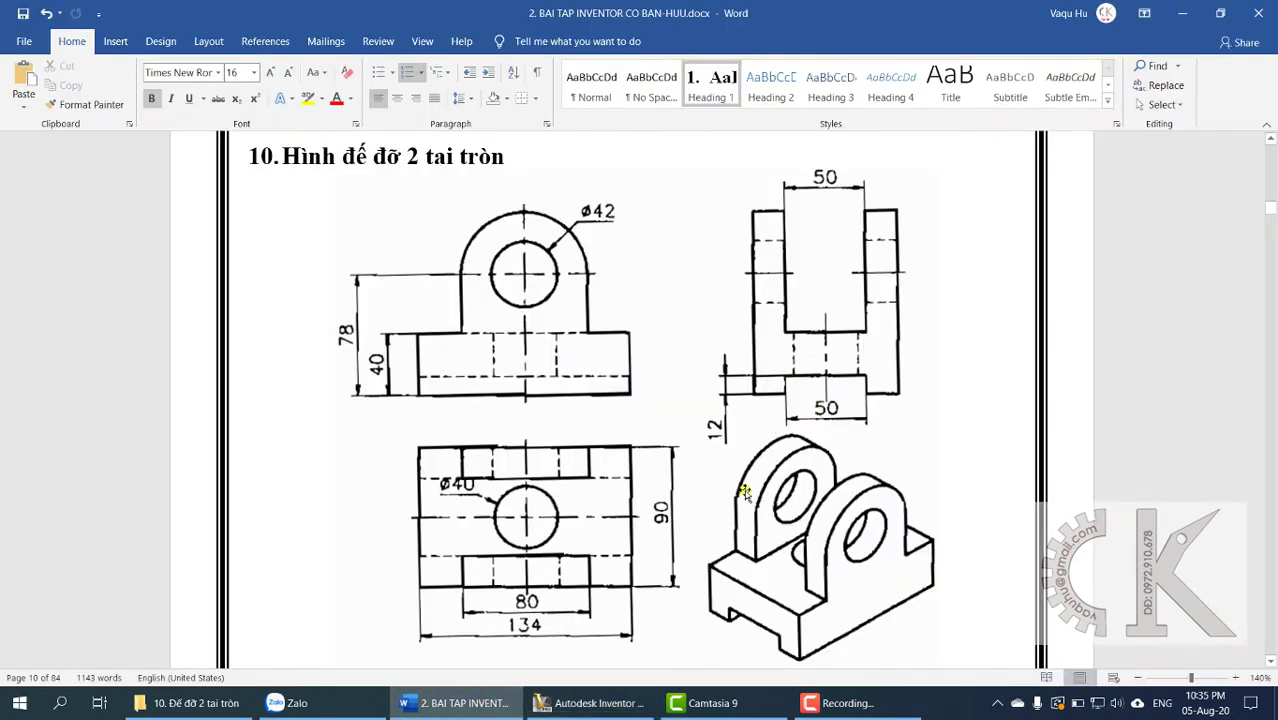
{"action": "left_click", "coordinate": [593, 703]}
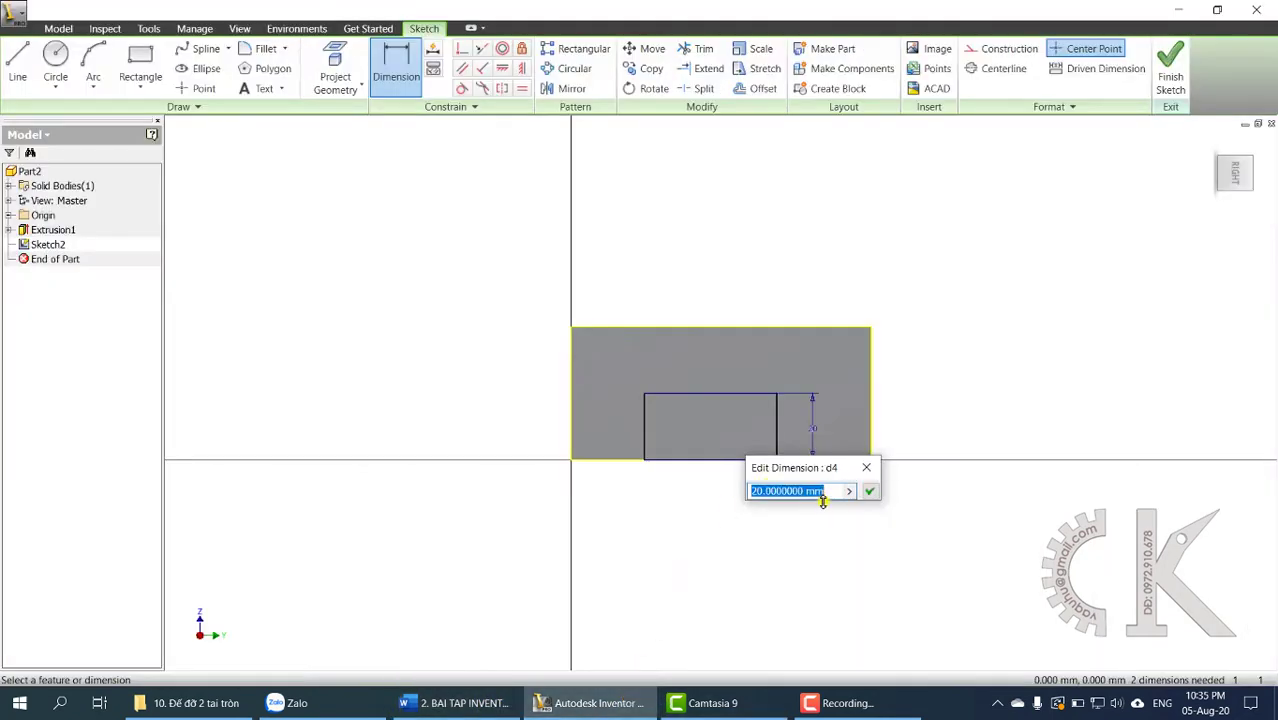
{"action": "type", "text": "12"}
{"action": "left_click", "coordinate": [869, 491]}
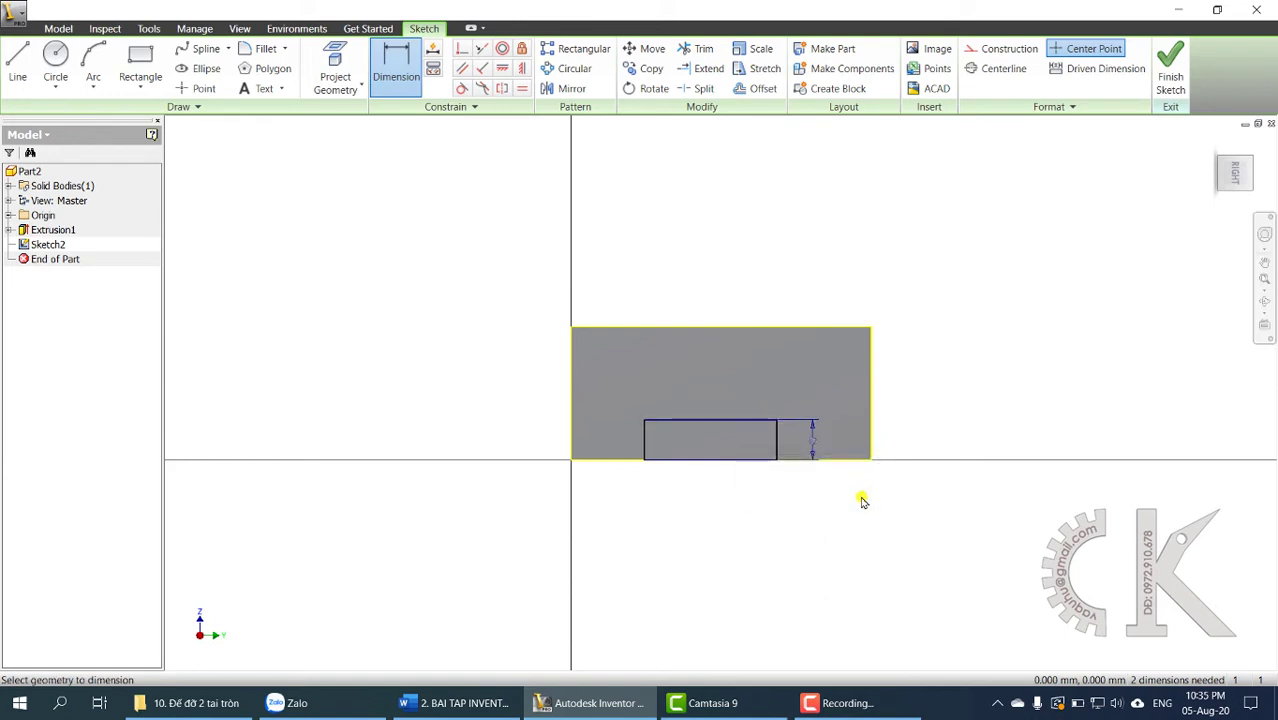
Dimension the slot rectangle's width between its two vertical sides and set it to 50 mm
{"action": "left_click", "coordinate": [643, 436]}
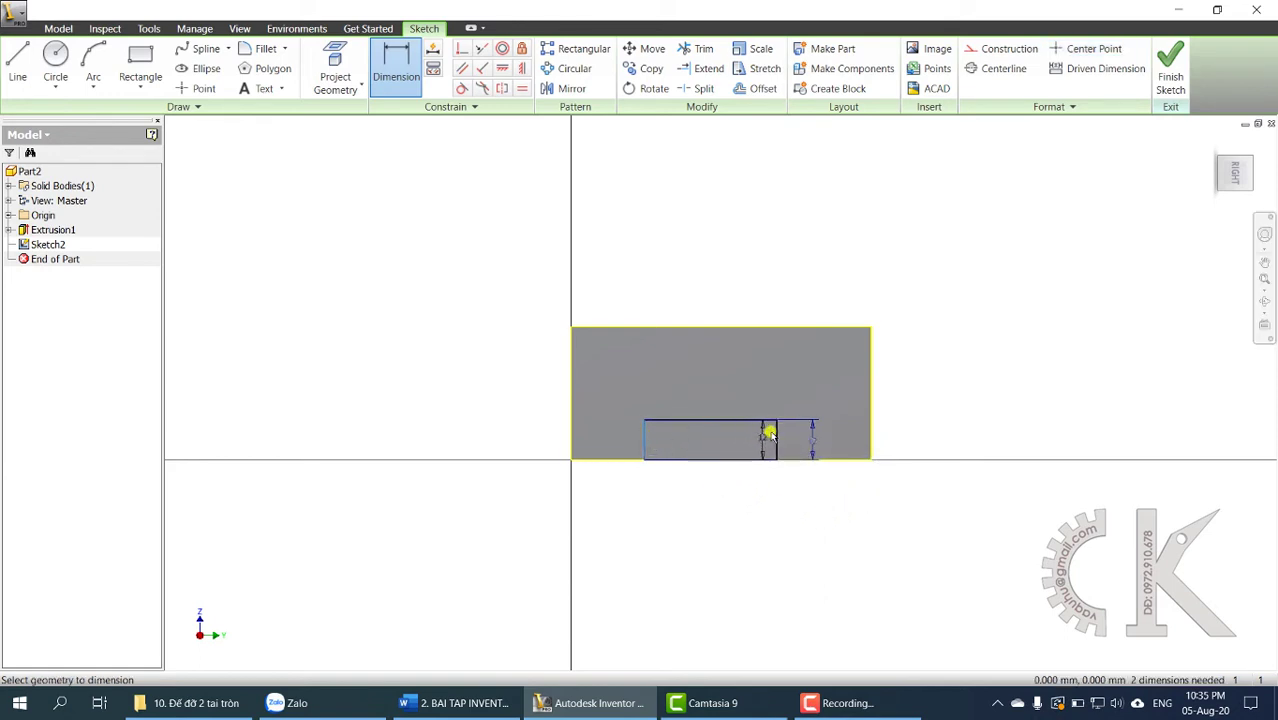
{"action": "left_click", "coordinate": [774, 430]}
{"action": "left_click", "coordinate": [729, 398]}
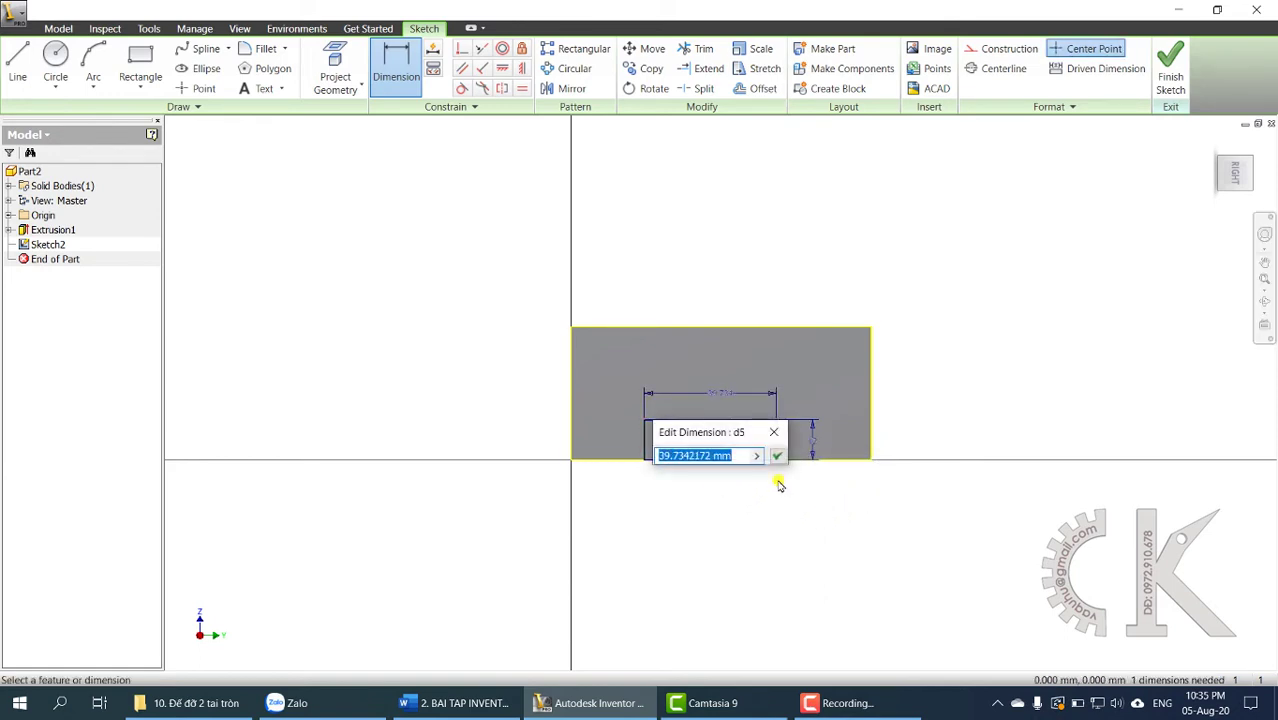
{"action": "type", "text": "50"}
{"action": "key", "text": "Return"}
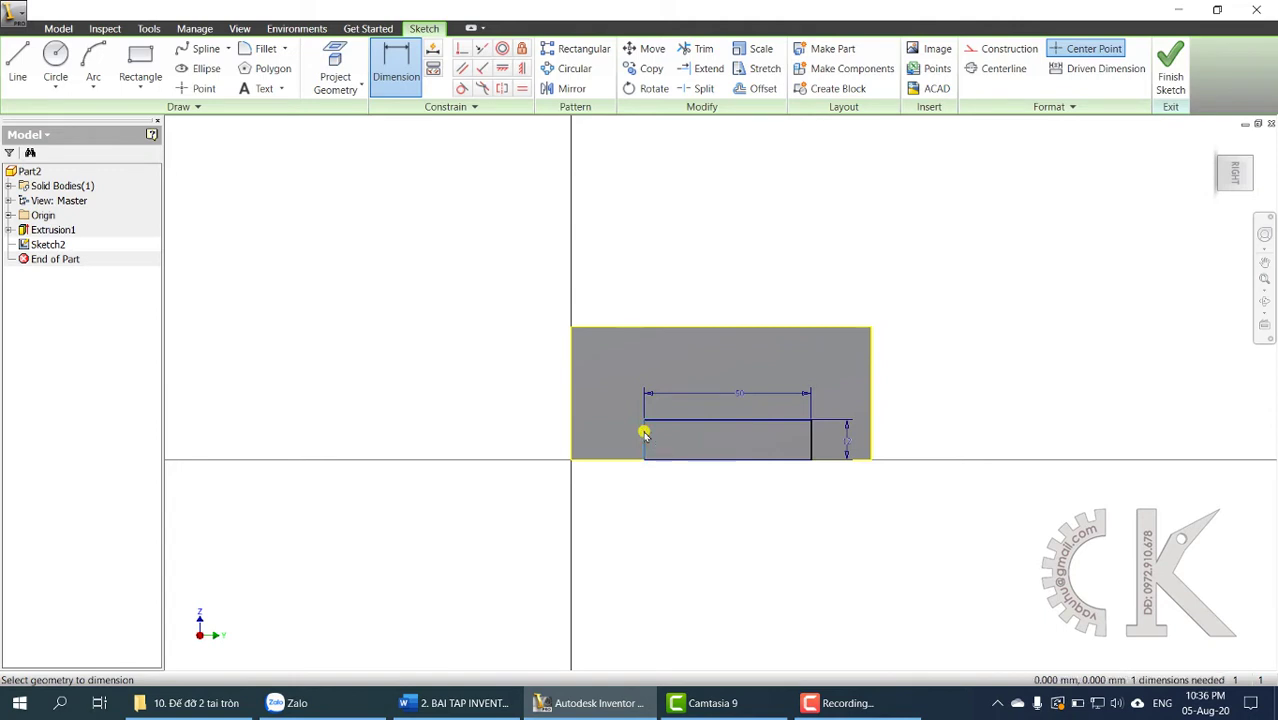
Dimension the slot rectangle's side from the block's vertical edge at the sketch origin, set it to 20 mm, and finish the sketch
{"action": "left_click", "coordinate": [573, 449]}
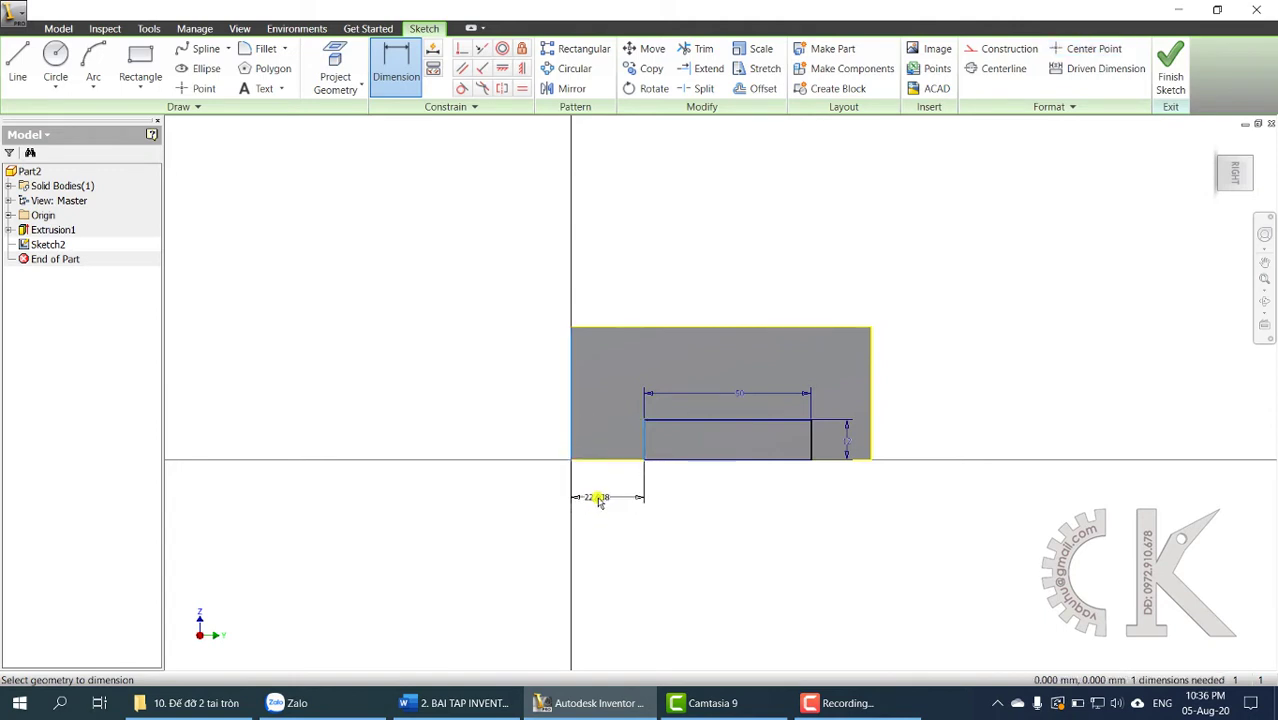
{"action": "left_click", "coordinate": [600, 498]}
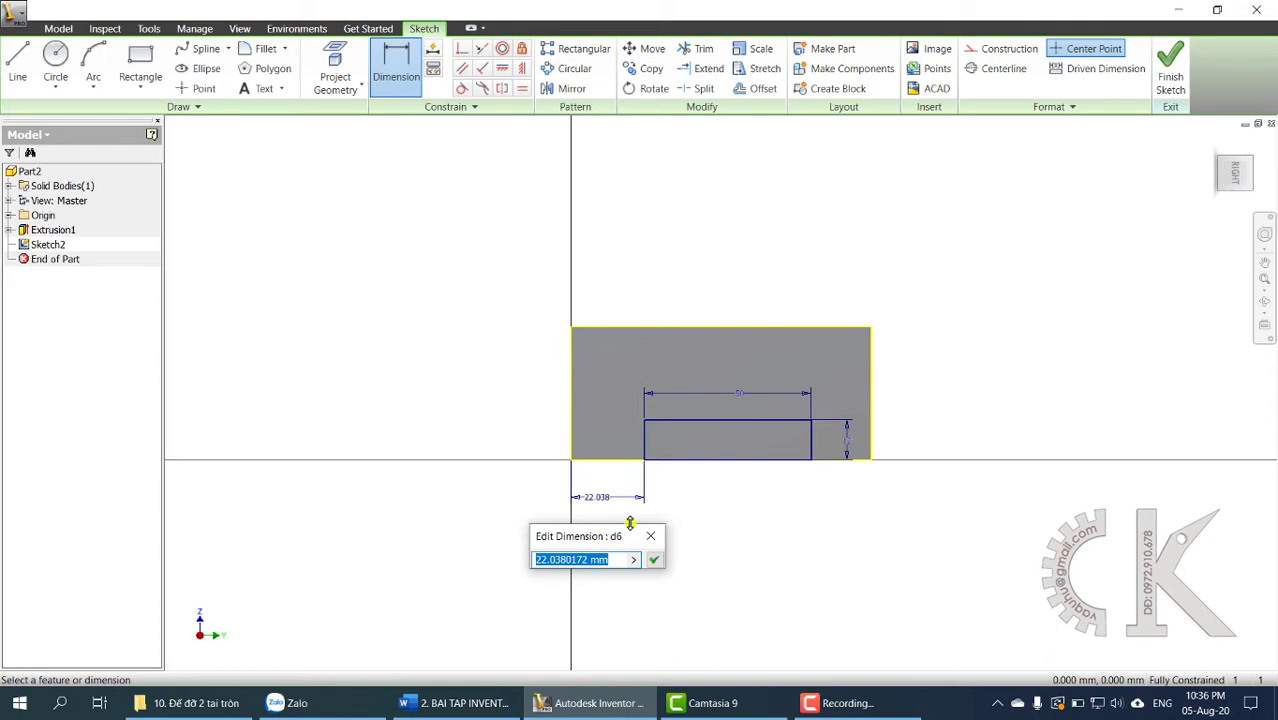
{"action": "type", "text": "20"}
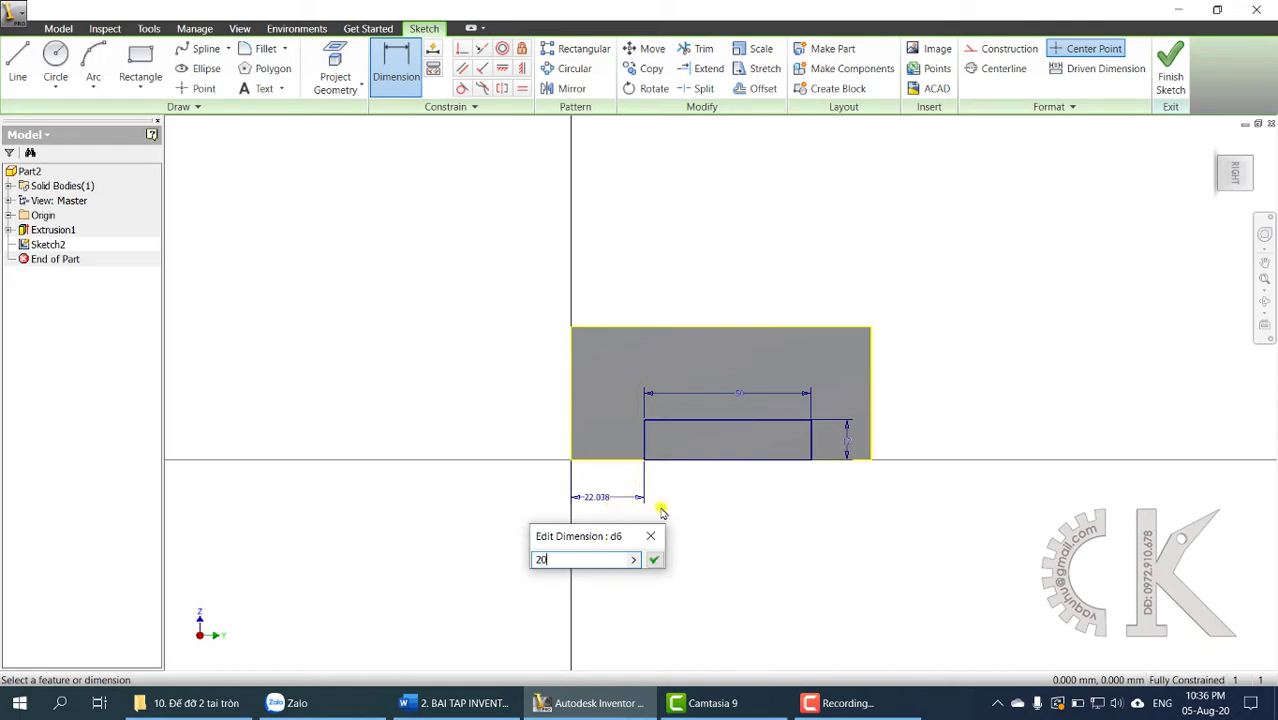
{"action": "left_click", "coordinate": [653, 560]}
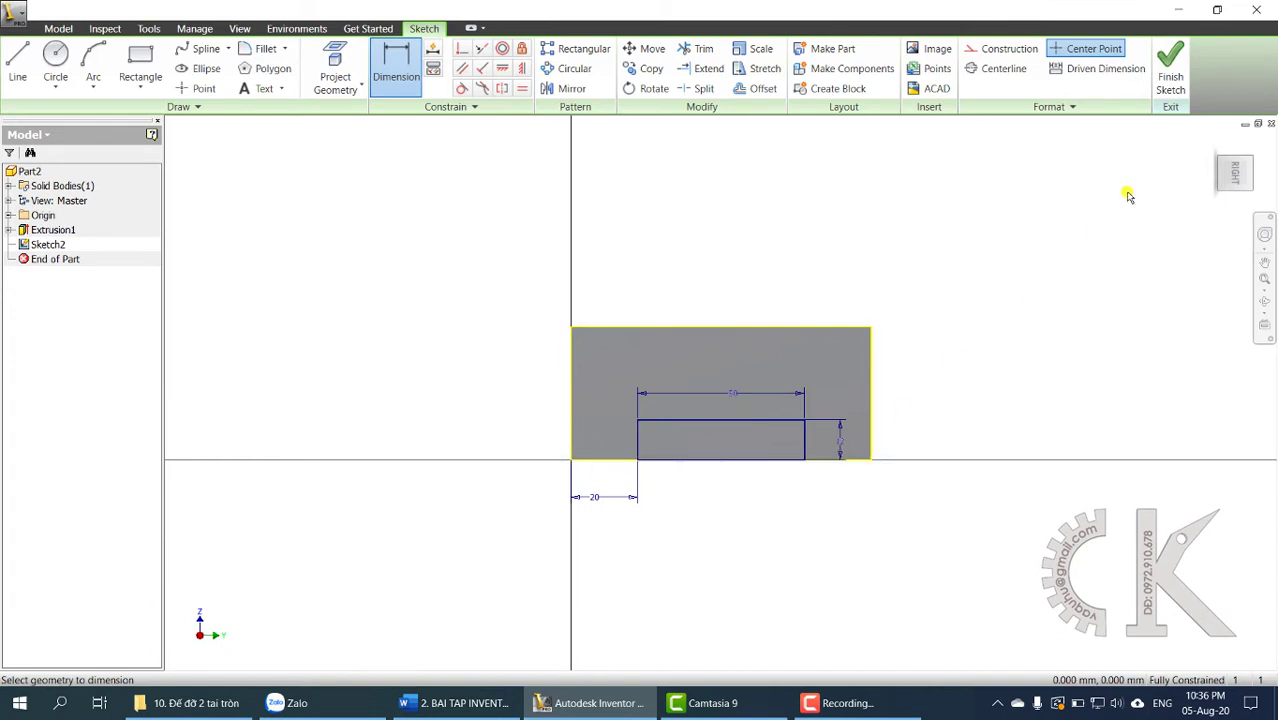
{"action": "left_click", "coordinate": [1176, 88]}
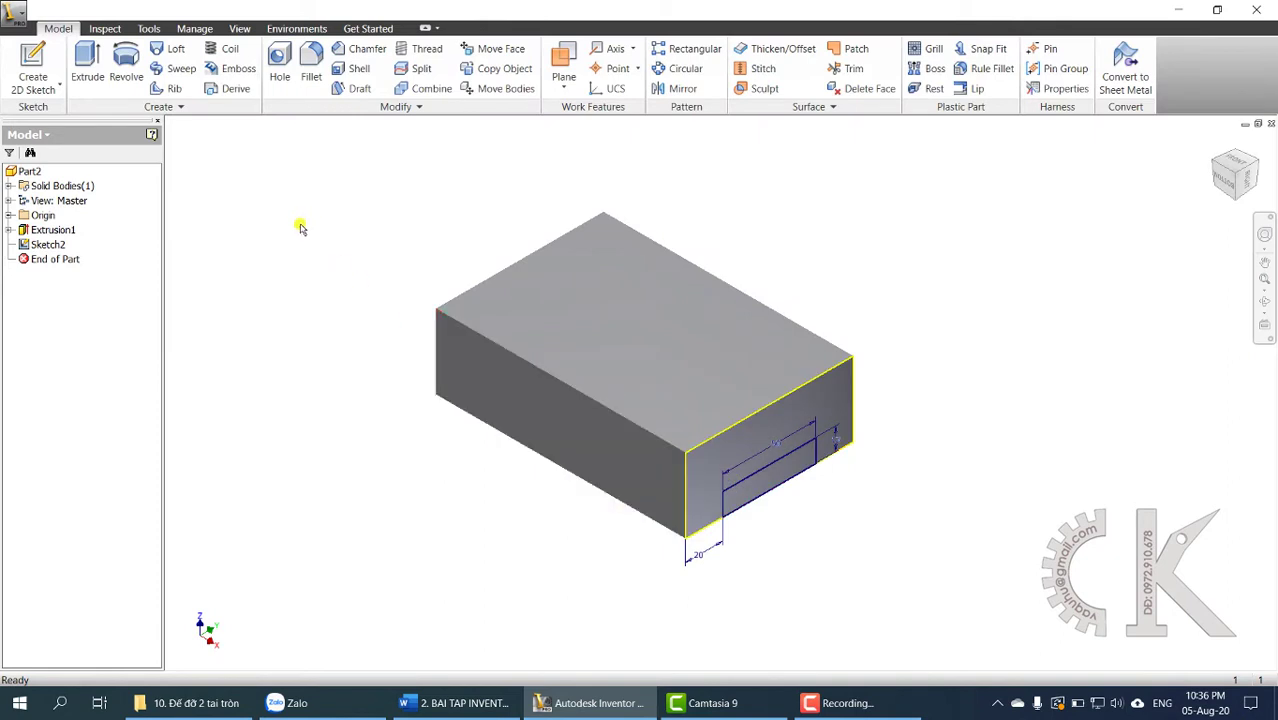
Extrude the slot rectangle as a cut with extents set to All, through the whole length of the block
{"action": "left_click", "coordinate": [634, 449]}
{"action": "left_click", "coordinate": [88, 70]}
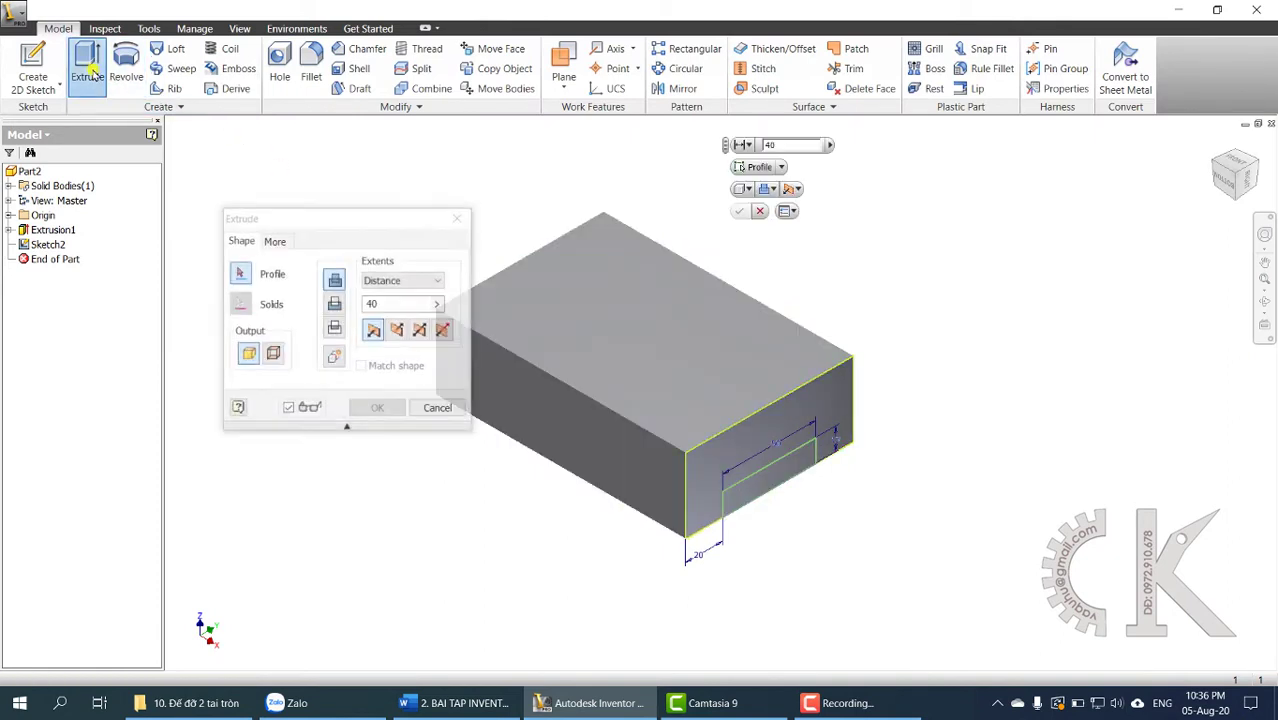
{"action": "left_click", "coordinate": [335, 305]}
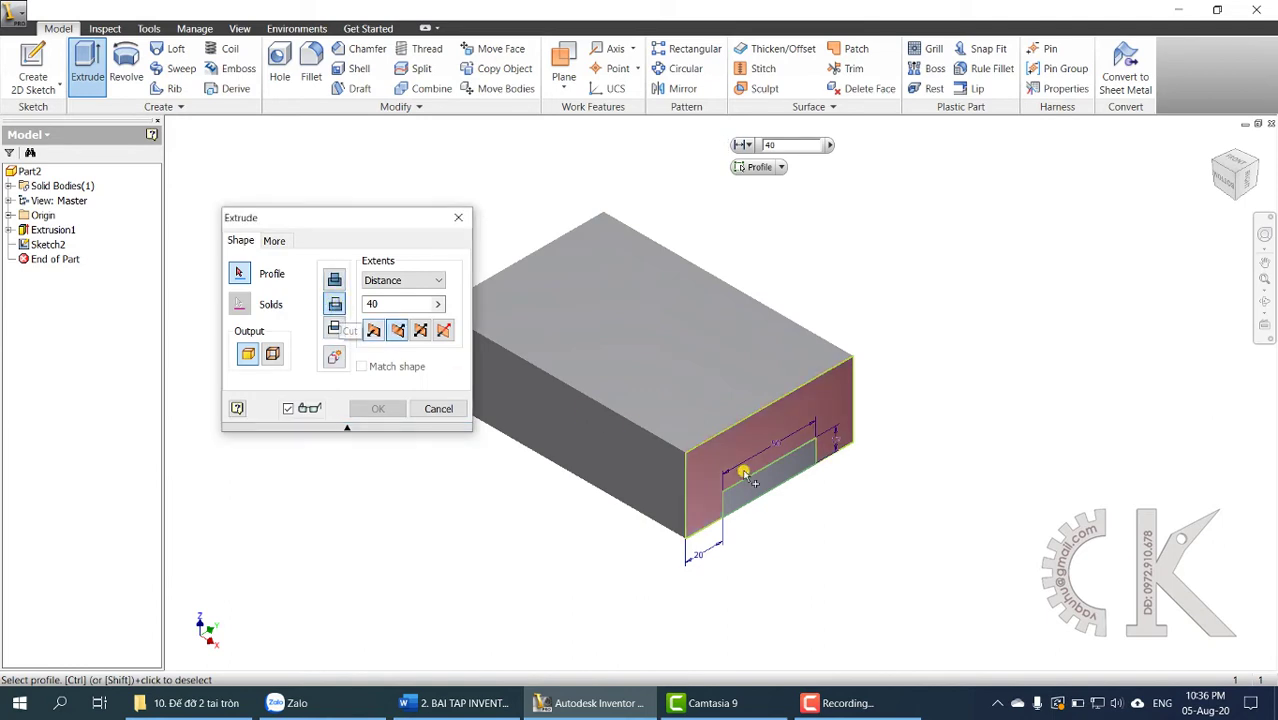
{"action": "left_click", "coordinate": [770, 485]}
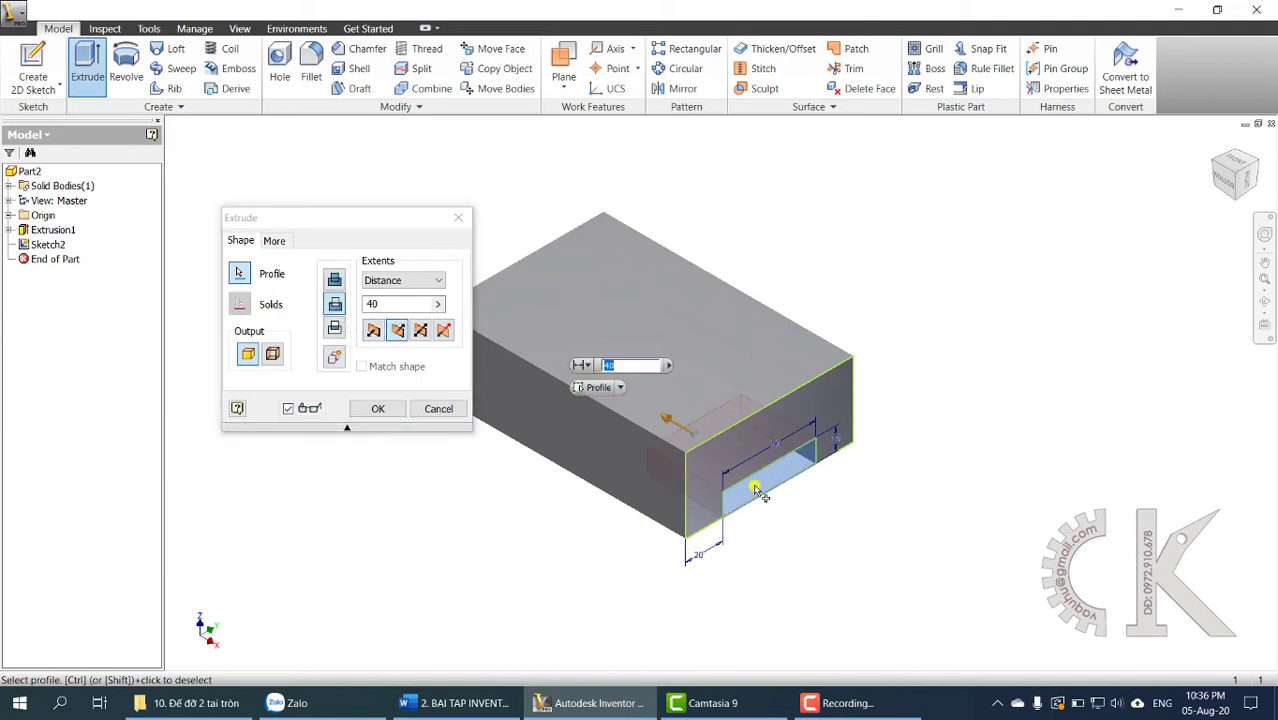
{"action": "middle_click_drag", "start_coordinate": [790, 532], "coordinate": [770, 485], "text": "shift"}
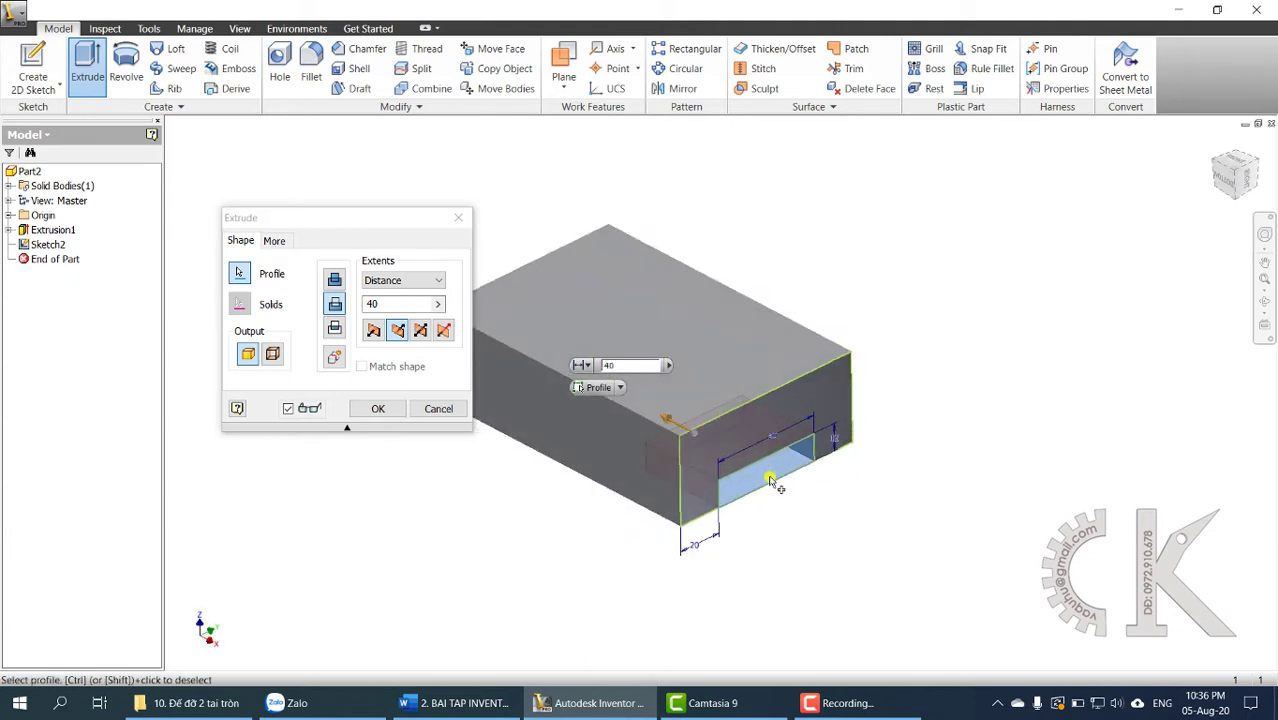
{"action": "left_click", "coordinate": [393, 285]}
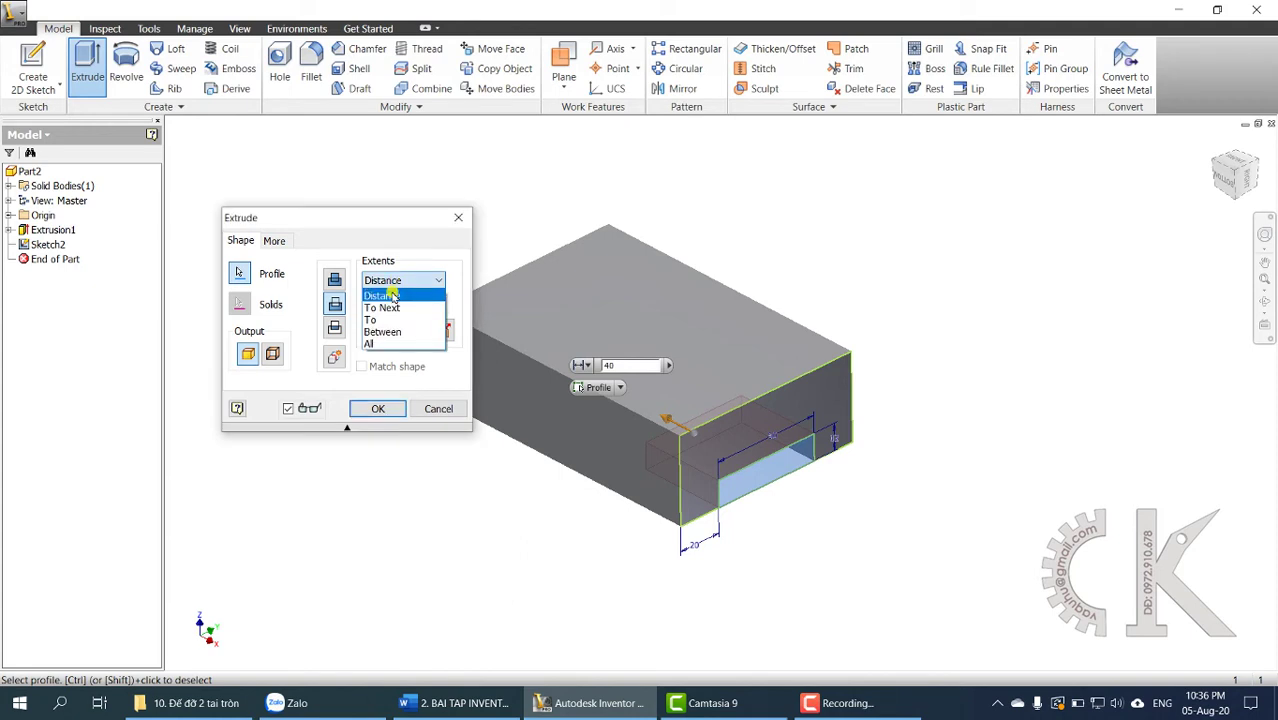
{"action": "left_click", "coordinate": [390, 344]}
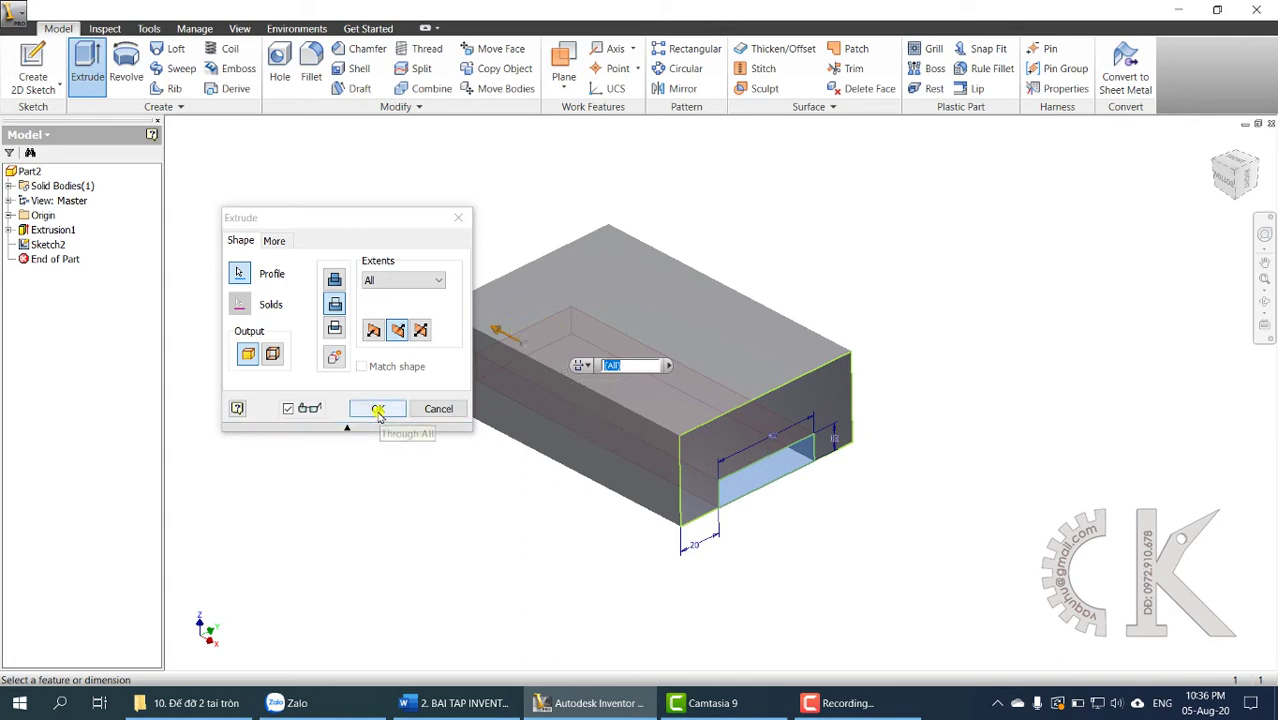
{"action": "left_click", "coordinate": [380, 408]}
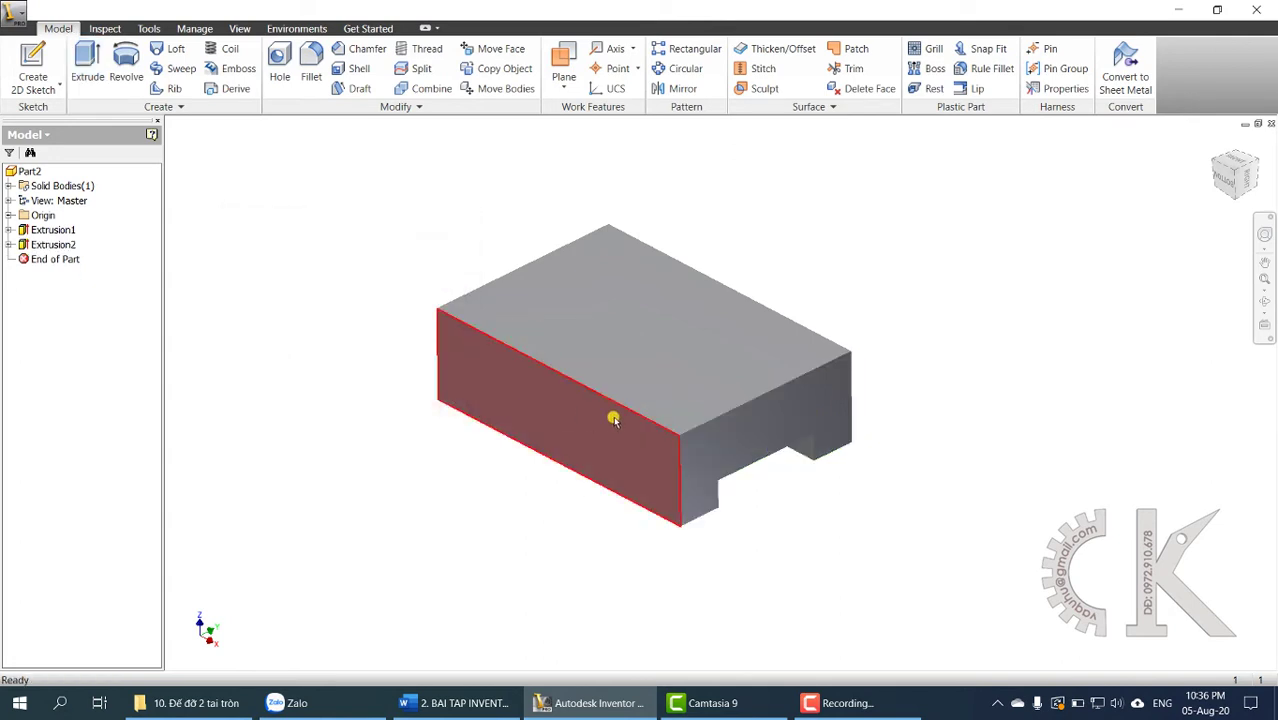
Check the vertical hole in the Word drawing and start a new sketch on the block's top face in Inventor
{"action": "middle_click_drag", "start_coordinate": [607, 420], "coordinate": [702, 403], "text": "shift"}
{"action": "left_click", "coordinate": [455, 703]}
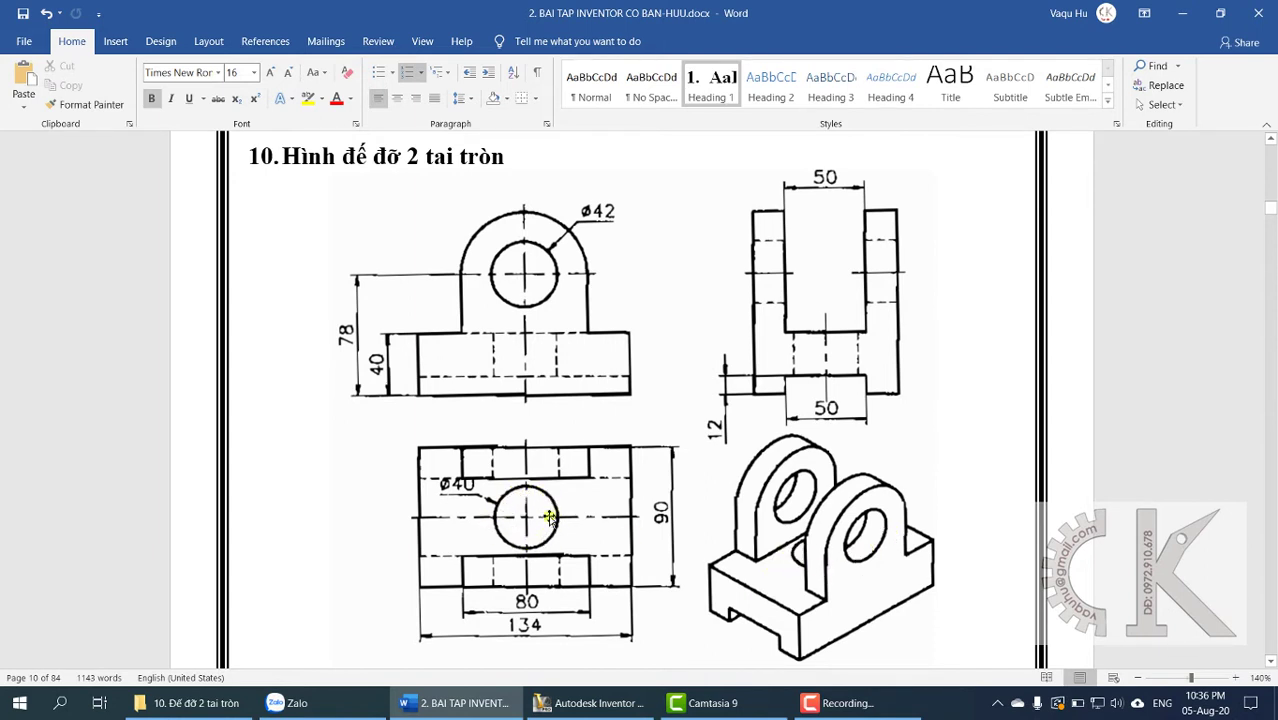
{"action": "left_click", "coordinate": [609, 703]}
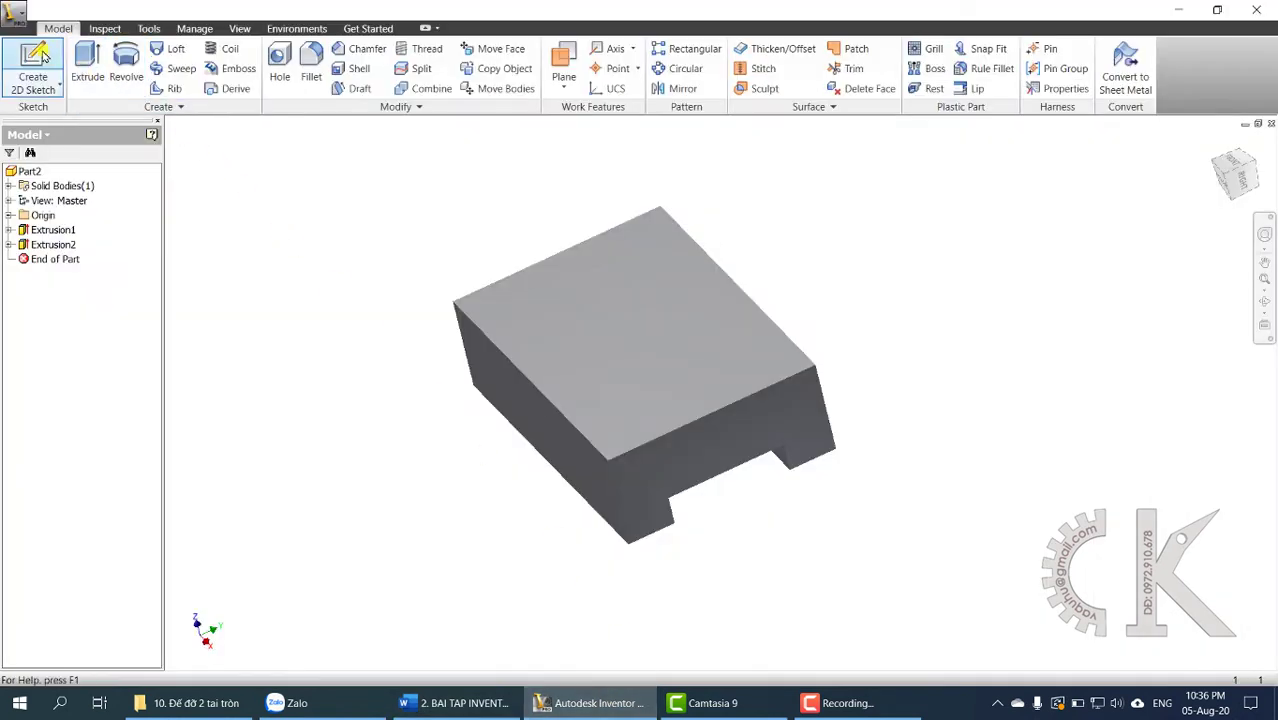
{"action": "left_click", "coordinate": [27, 92]}
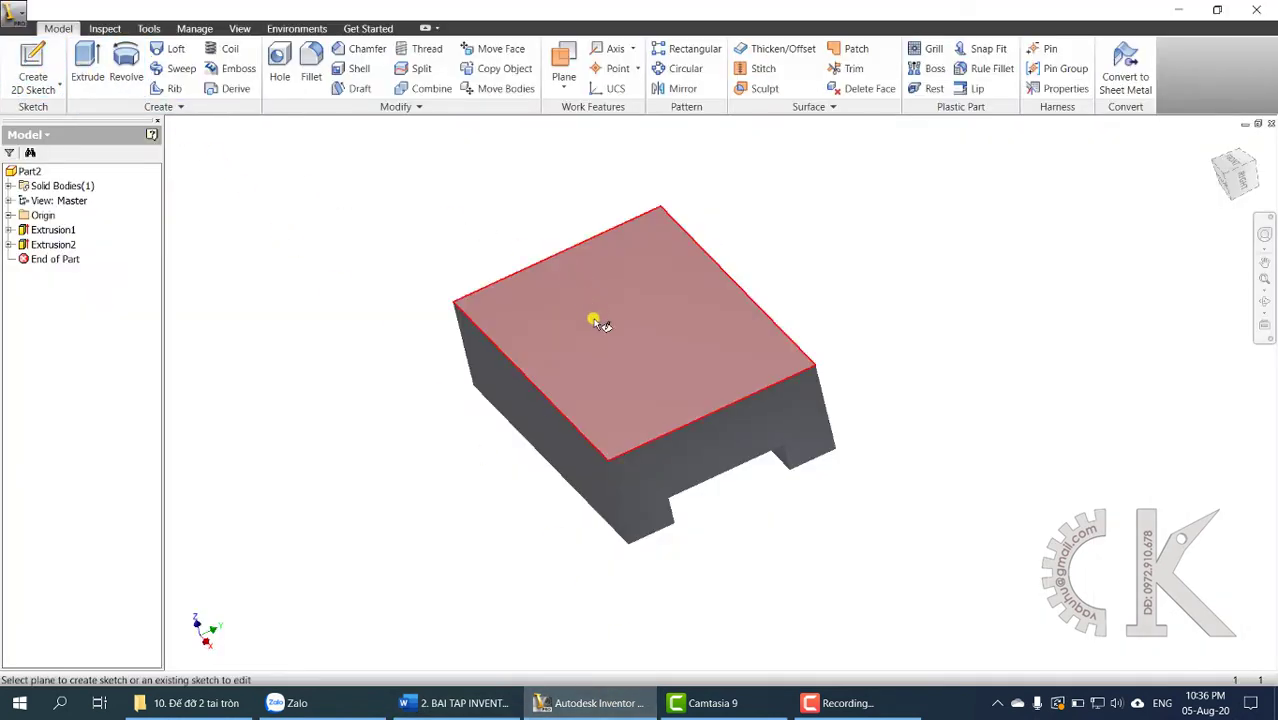
{"action": "left_click", "coordinate": [642, 331]}
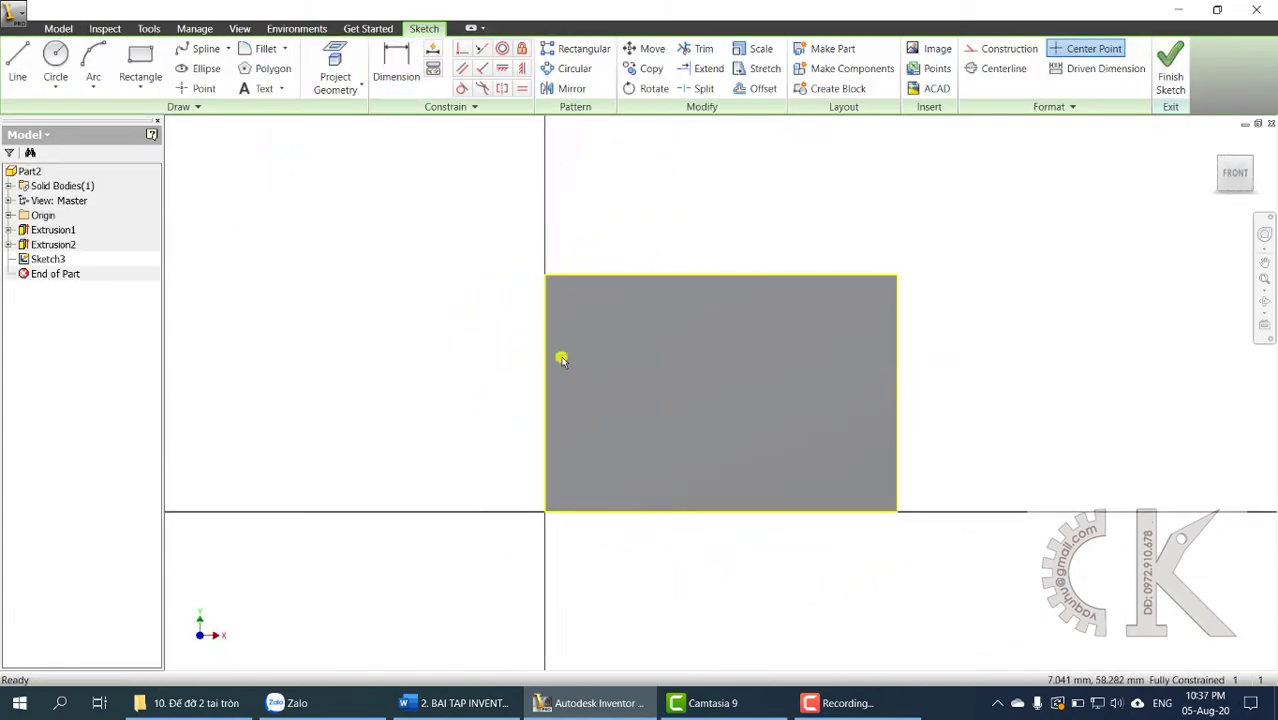
Draw a circle of 40 mm diameter at the middle of the top face and finish the sketch
{"action": "left_click", "coordinate": [57, 53]}
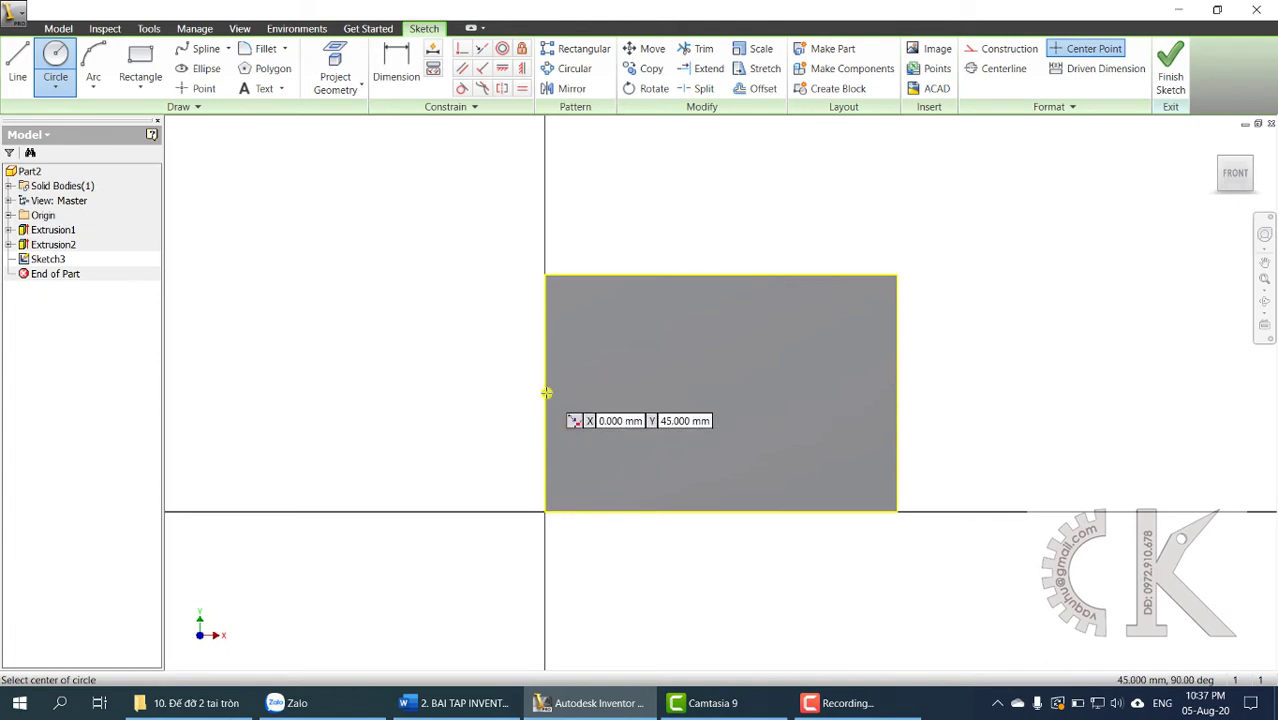
{"action": "left_click", "coordinate": [722, 390]}
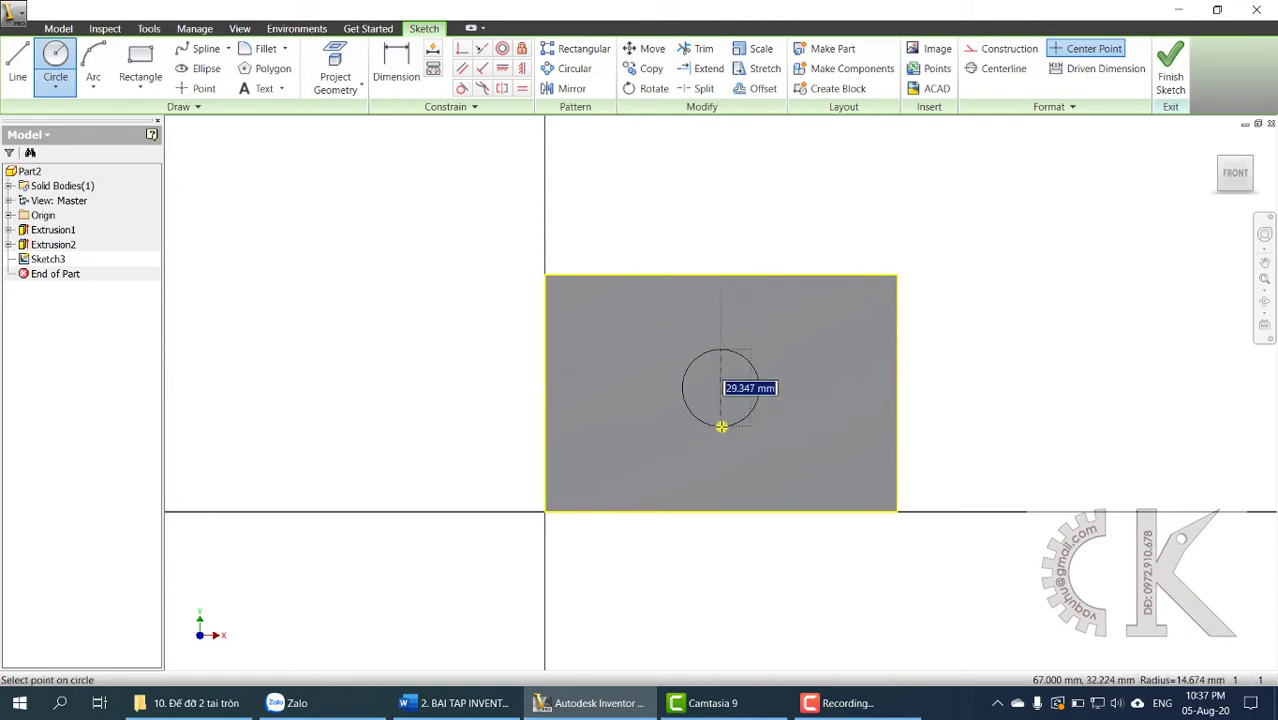
{"action": "type", "text": "40"}
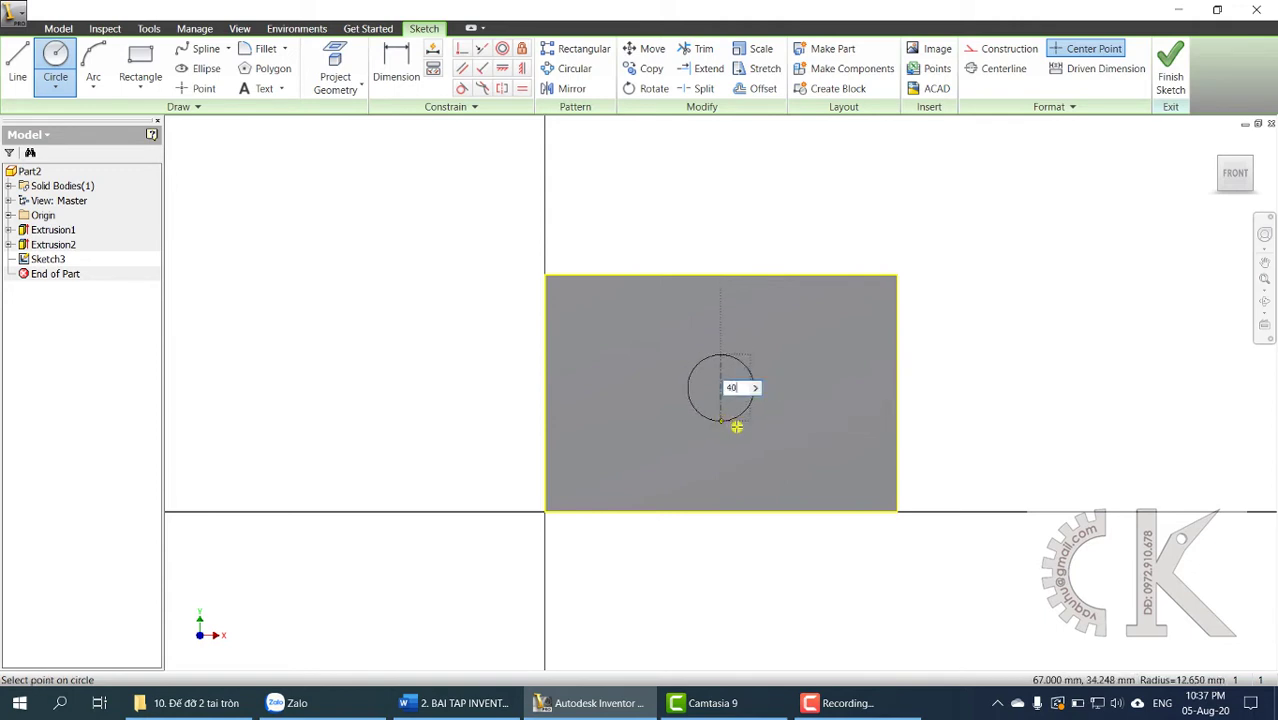
{"action": "key", "text": "Return"}
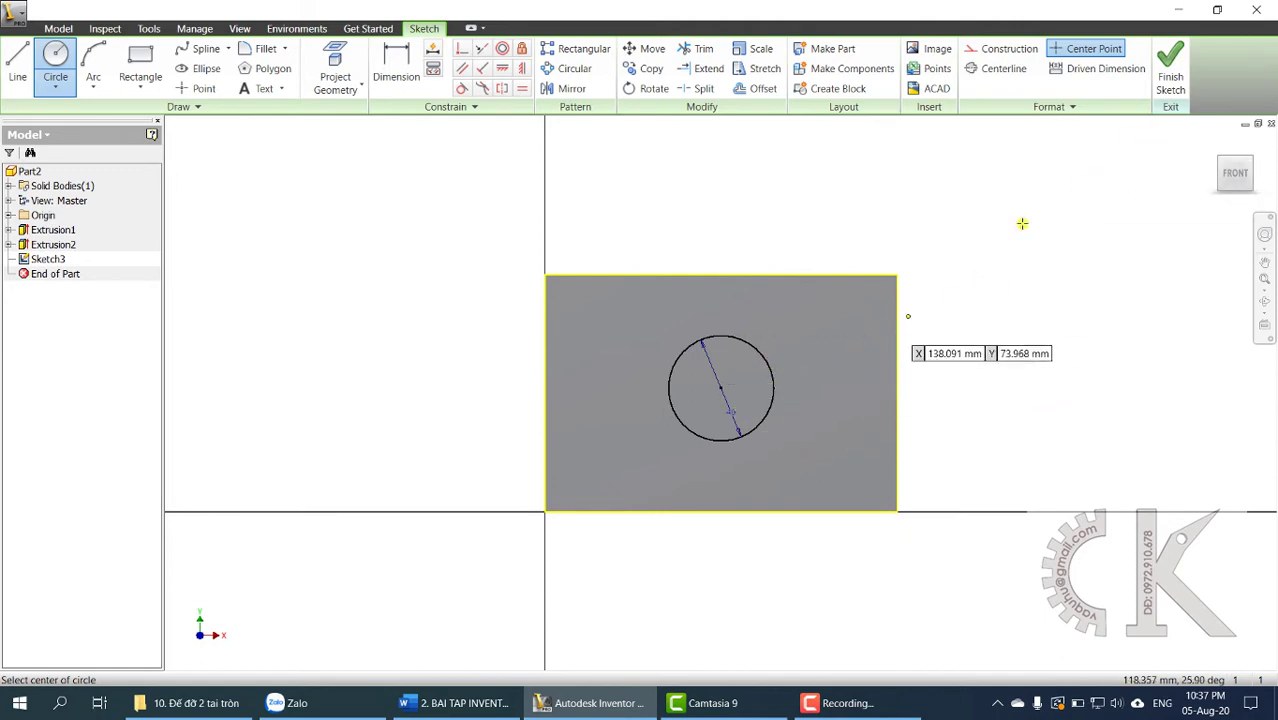
{"action": "left_click", "coordinate": [1171, 80]}
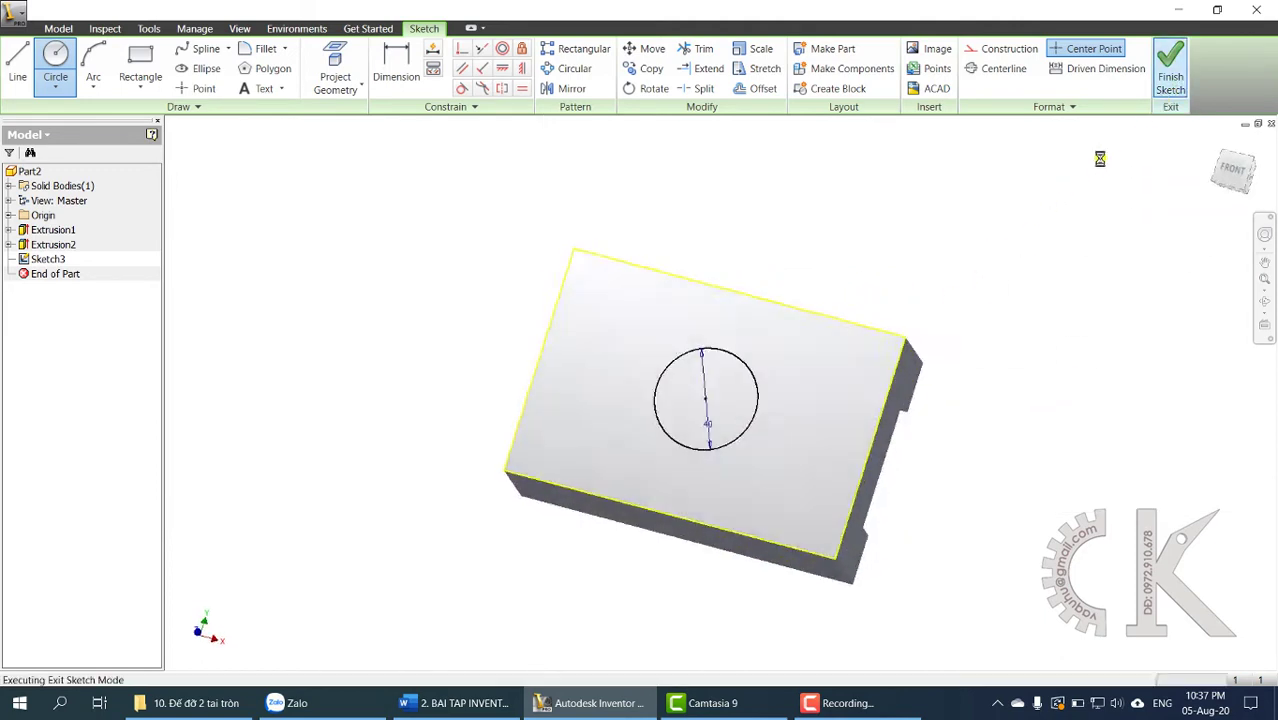
Extrude the 40 mm circle as a cut with extents set to All, through the block
{"action": "left_click", "coordinate": [87, 75]}
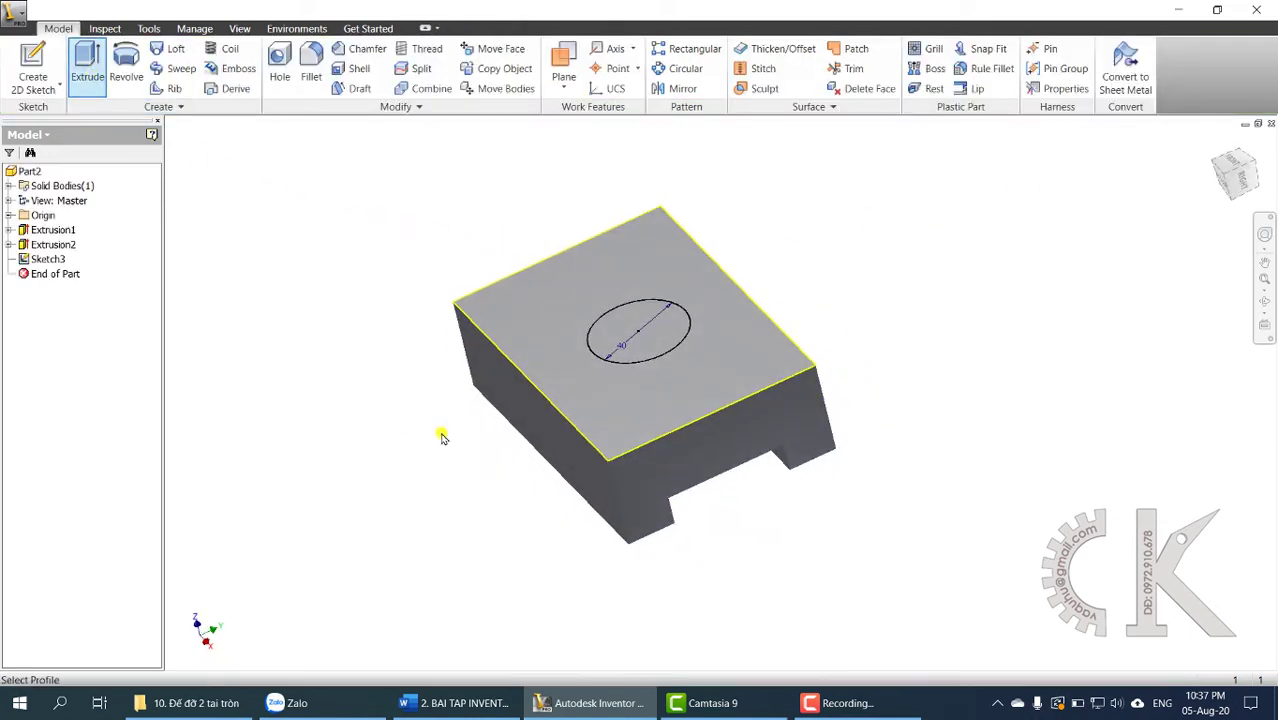
{"action": "left_click", "coordinate": [652, 333]}
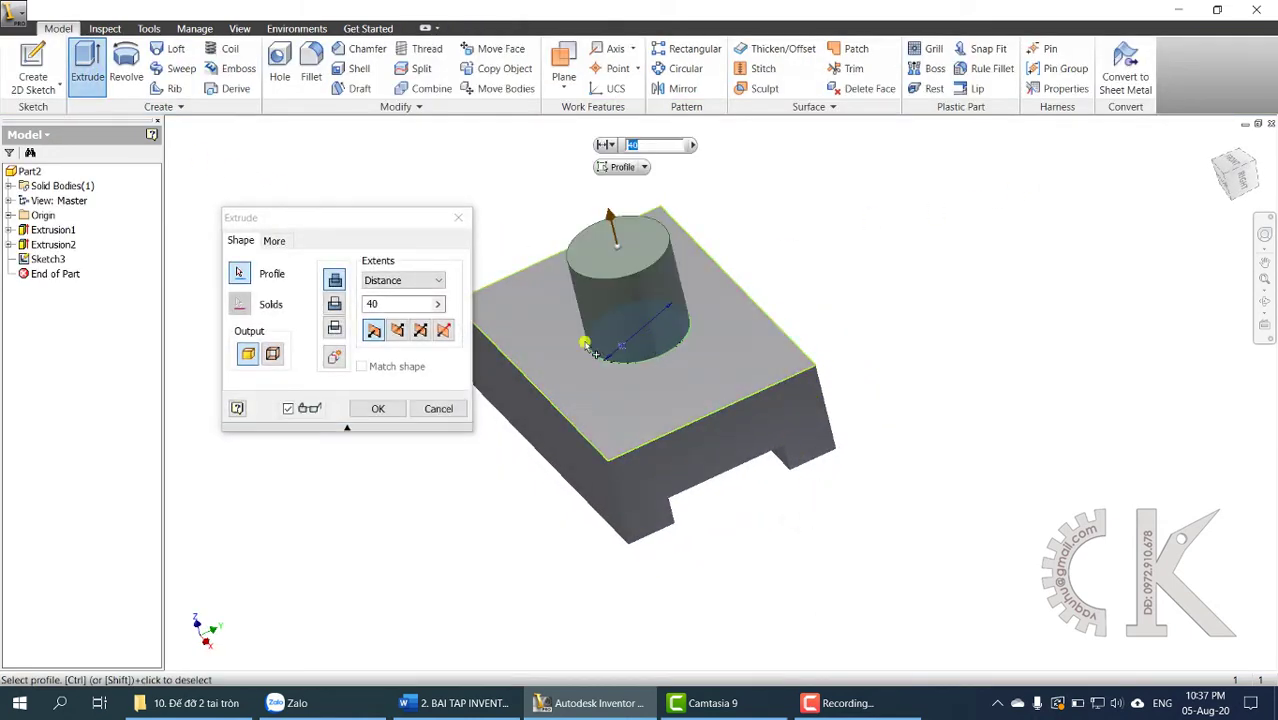
{"action": "left_click", "coordinate": [336, 305]}
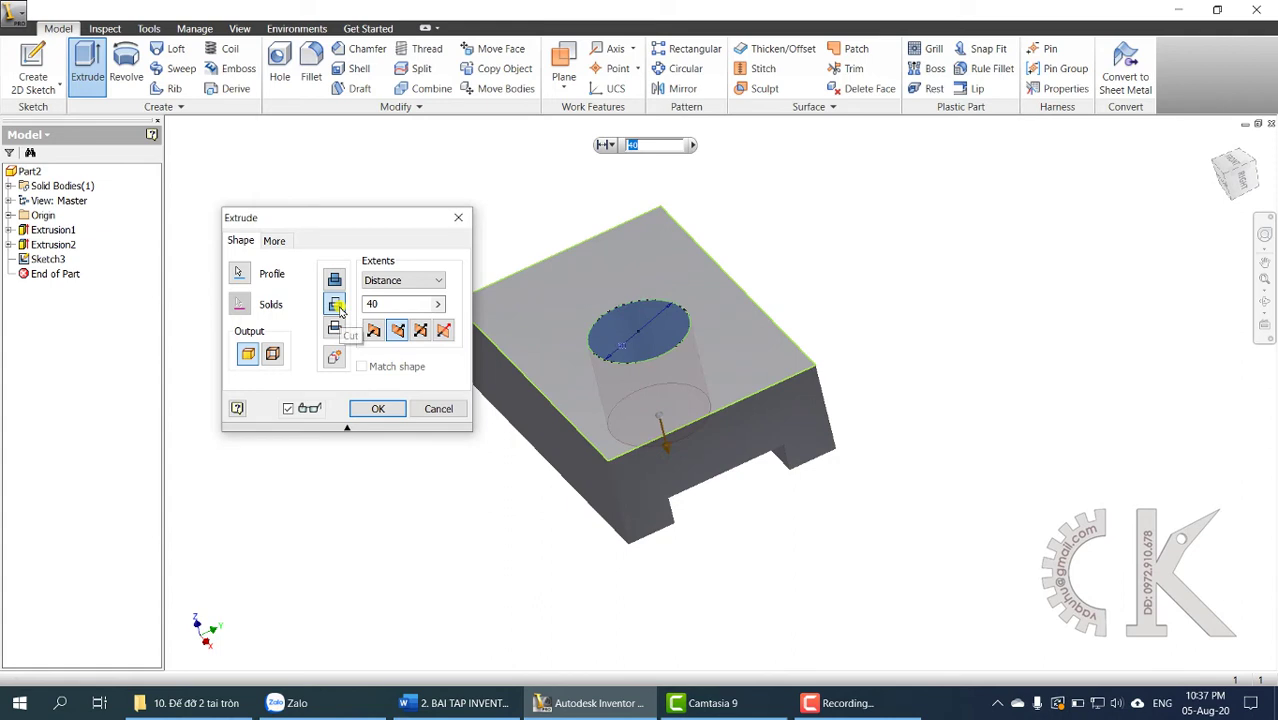
{"action": "left_click", "coordinate": [404, 290]}
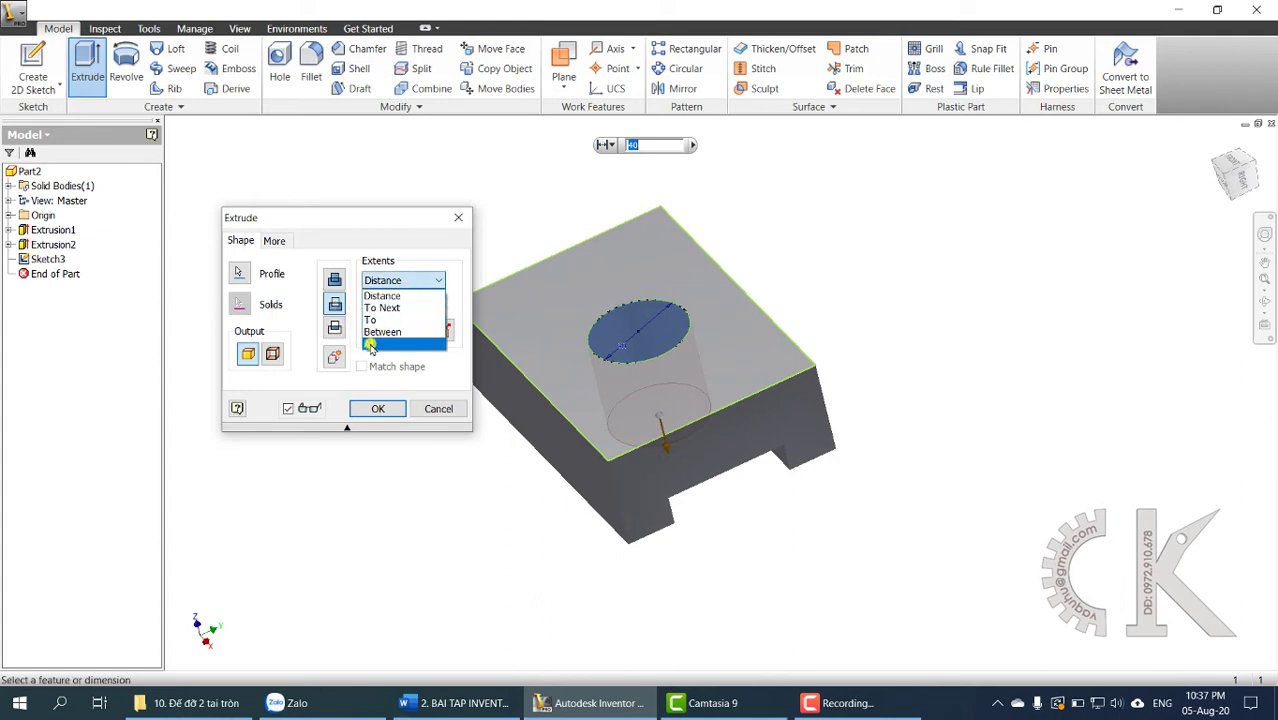
{"action": "left_click", "coordinate": [372, 346]}
{"action": "left_click", "coordinate": [378, 408]}
Check the round lugs in the Word drawing and start a new sketch on the block's long side face in Inventor
{"action": "middle_click_drag", "start_coordinate": [454, 410], "coordinate": [804, 446], "text": "shift"}
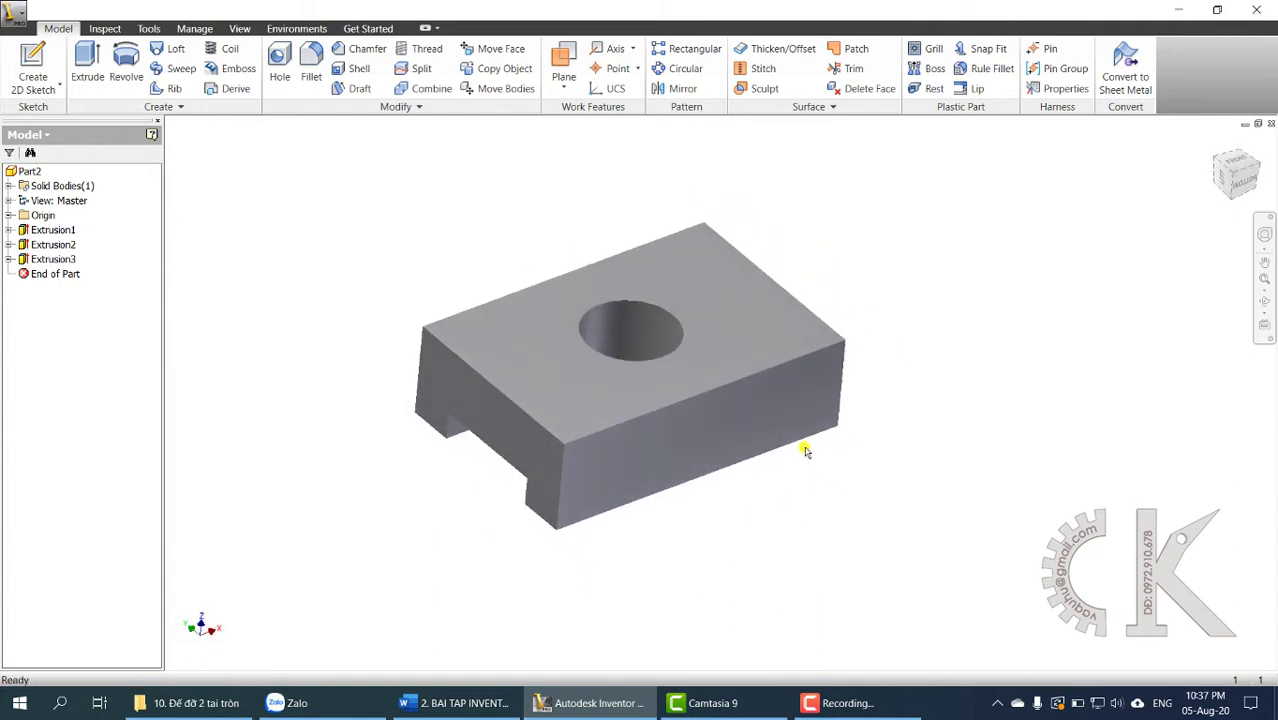
{"action": "left_click", "coordinate": [460, 703]}
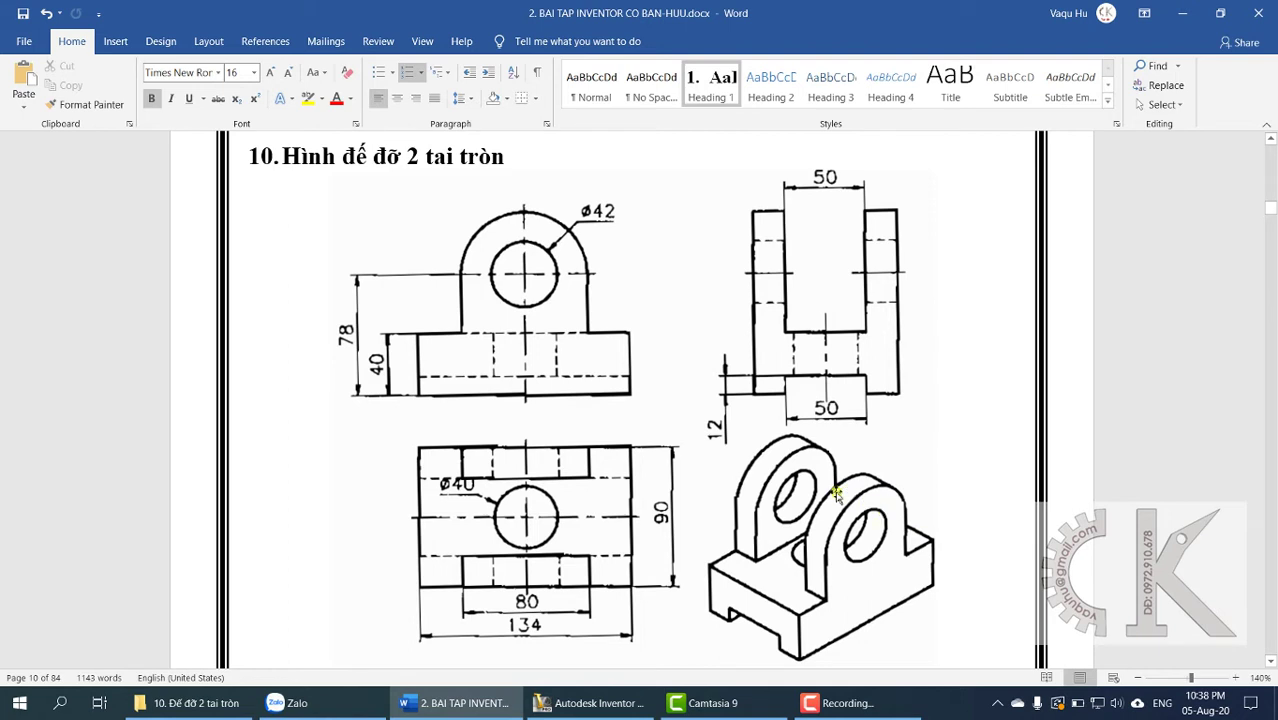
{"action": "left_click", "coordinate": [605, 705]}
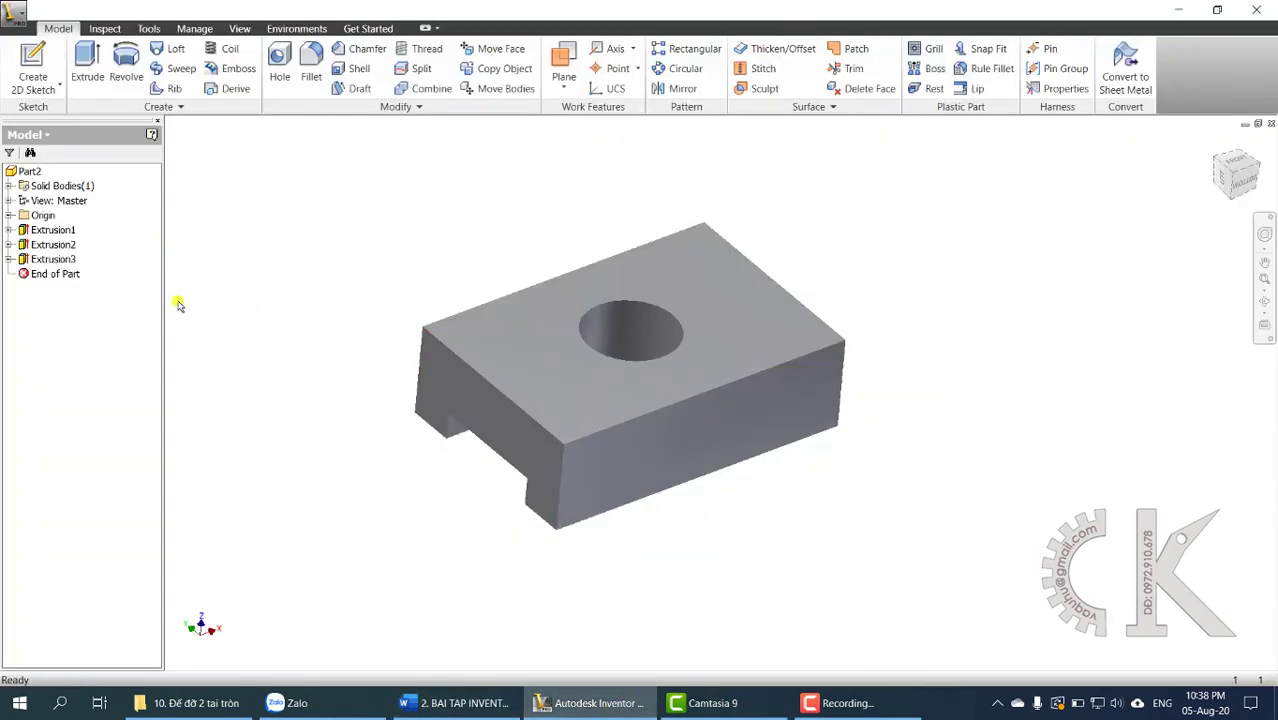
{"action": "left_click", "coordinate": [37, 60]}
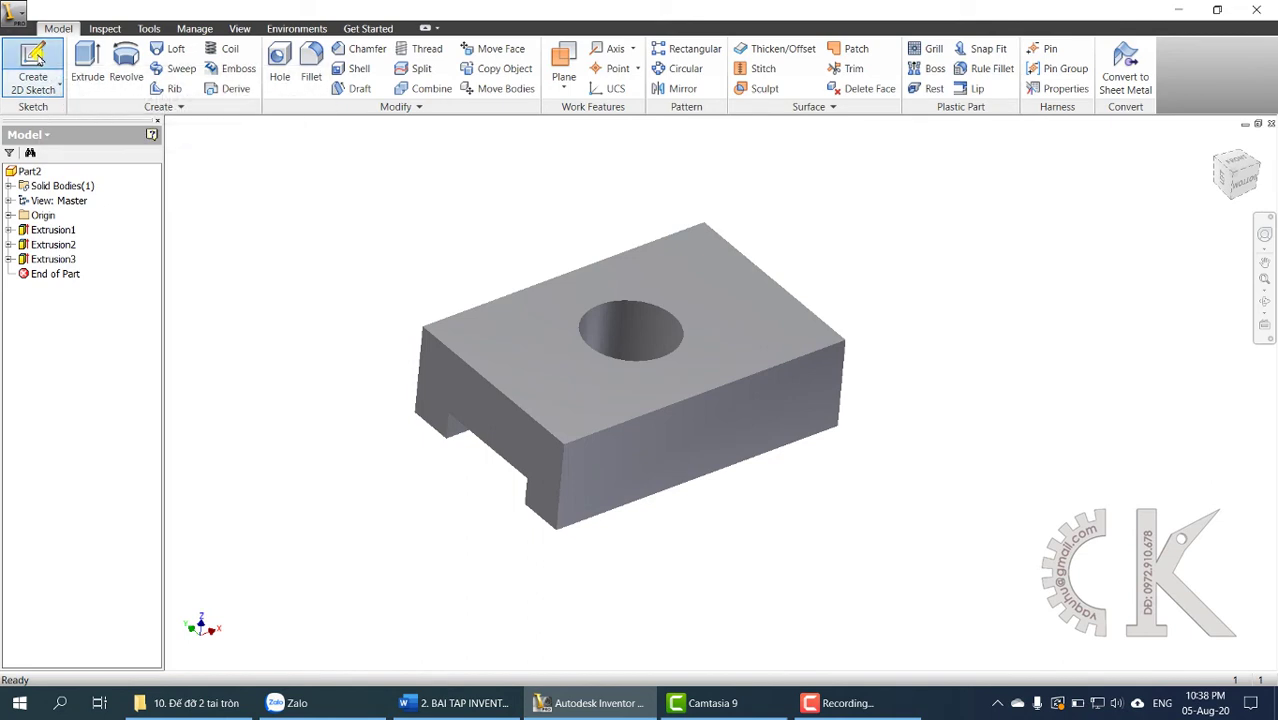
{"action": "left_click", "coordinate": [690, 446]}
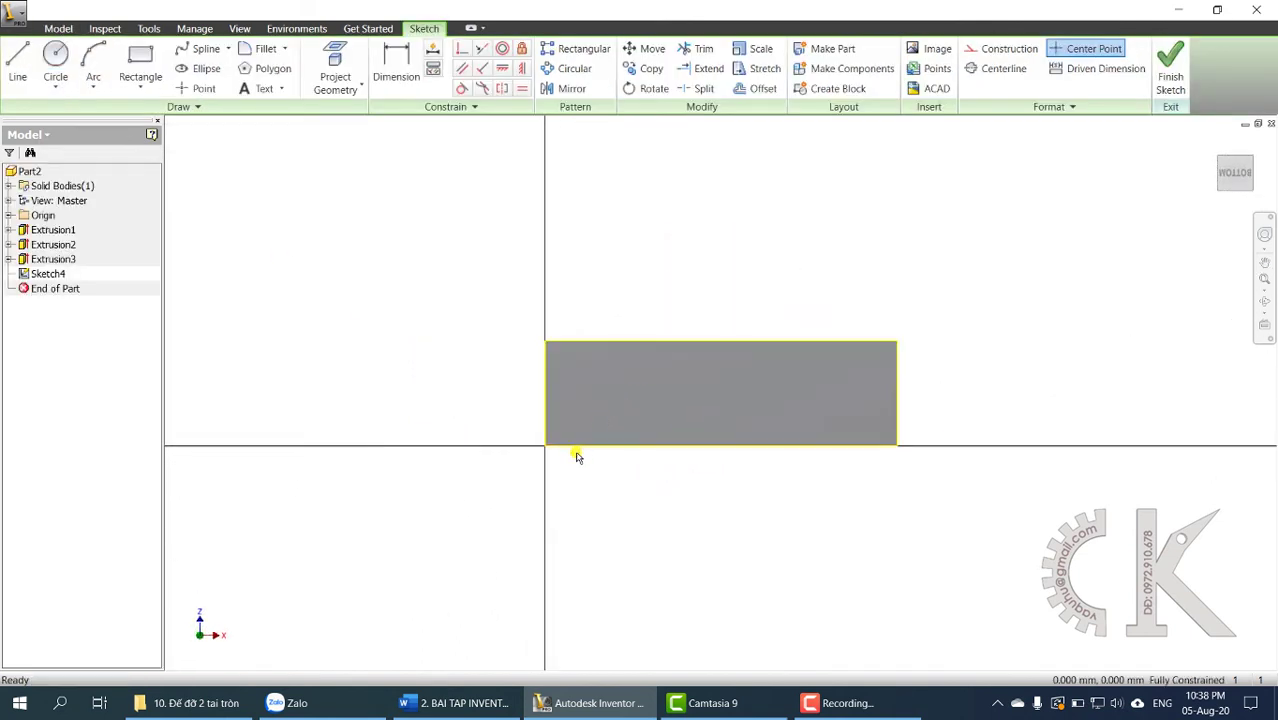
Draw a circle centred above the middle of the long side face, with the 80 mm diameter taken from the lug width in the Word drawing
{"action": "left_click", "coordinate": [55, 53]}
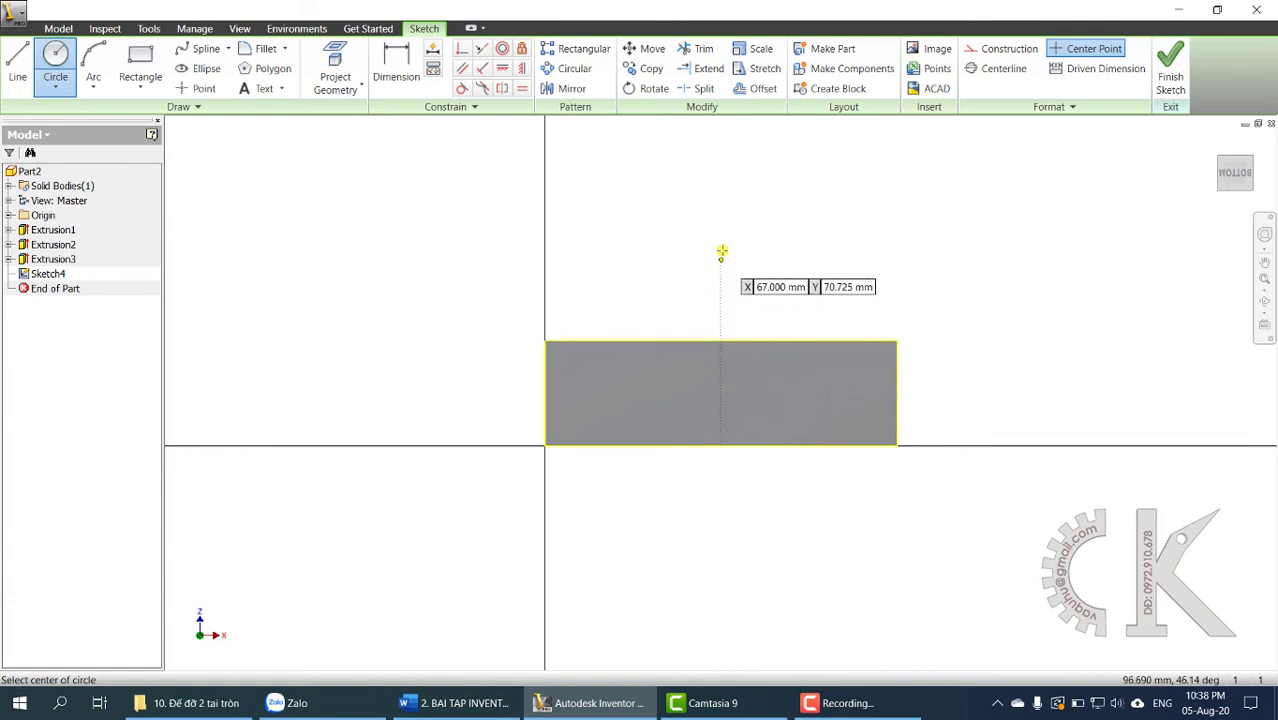
{"action": "left_click", "coordinate": [720, 211]}
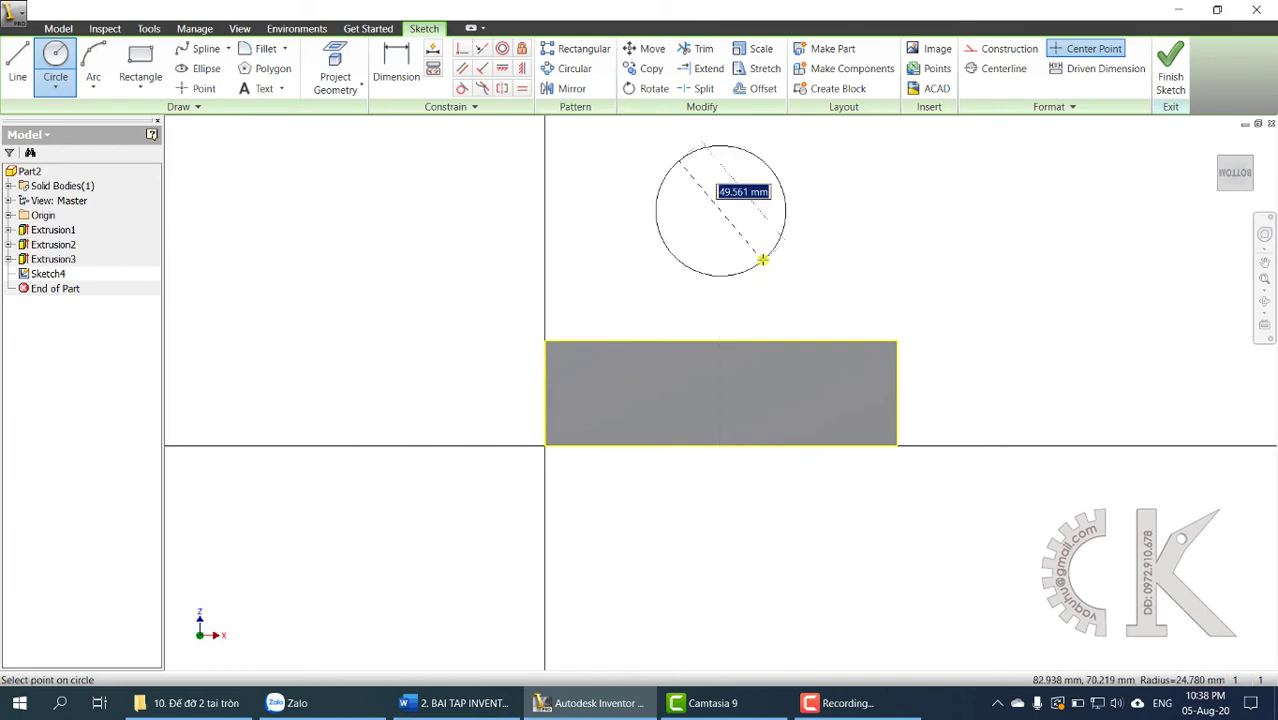
{"action": "left_click", "coordinate": [446, 705]}
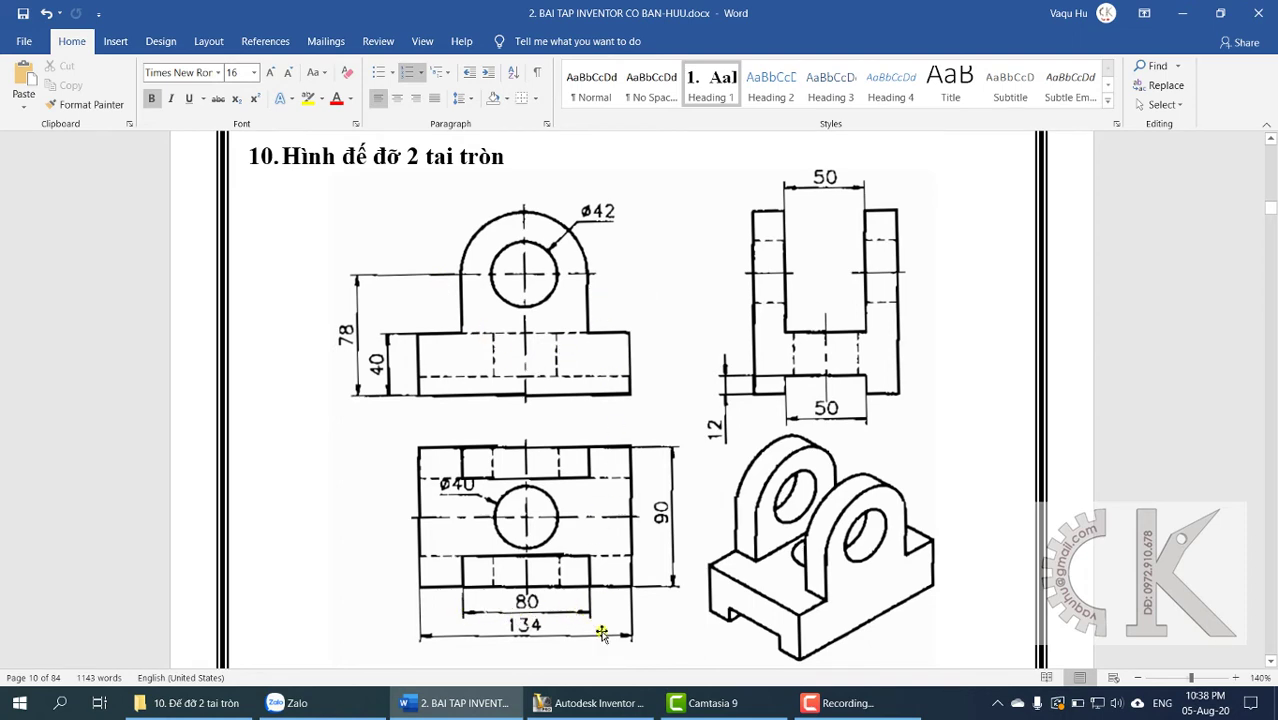
{"action": "left_click", "coordinate": [588, 703]}
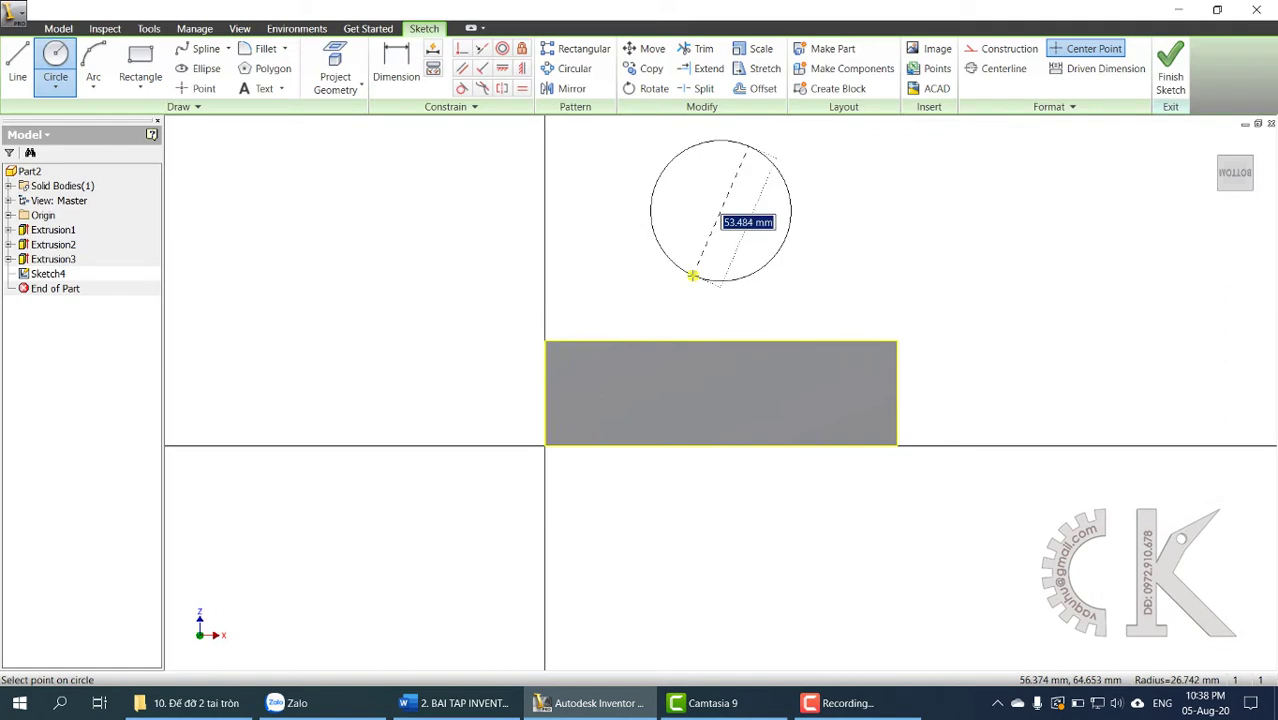
{"action": "type", "text": "80.000"}
{"action": "key", "text": "Return"}
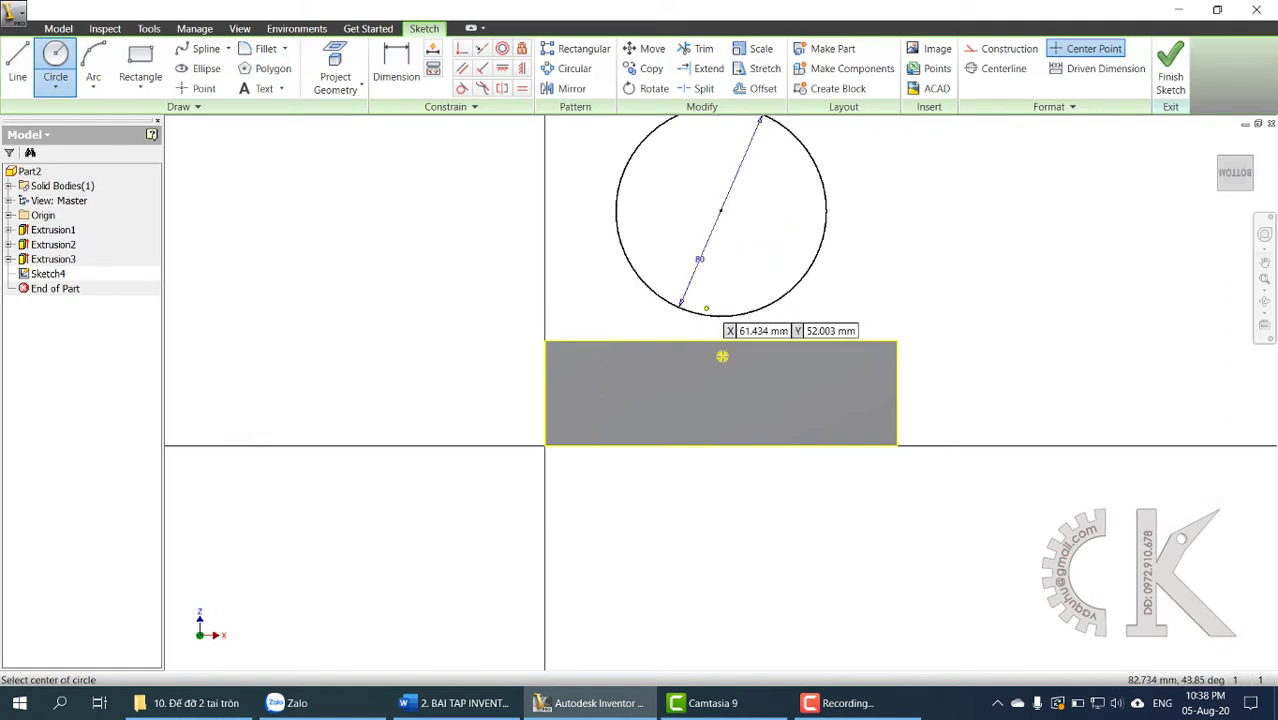
Check the lug centre height in the Word drawing and dimension the circle's centre 78 mm above the block's bottom edge in Inventor
{"action": "left_click", "coordinate": [483, 714]}
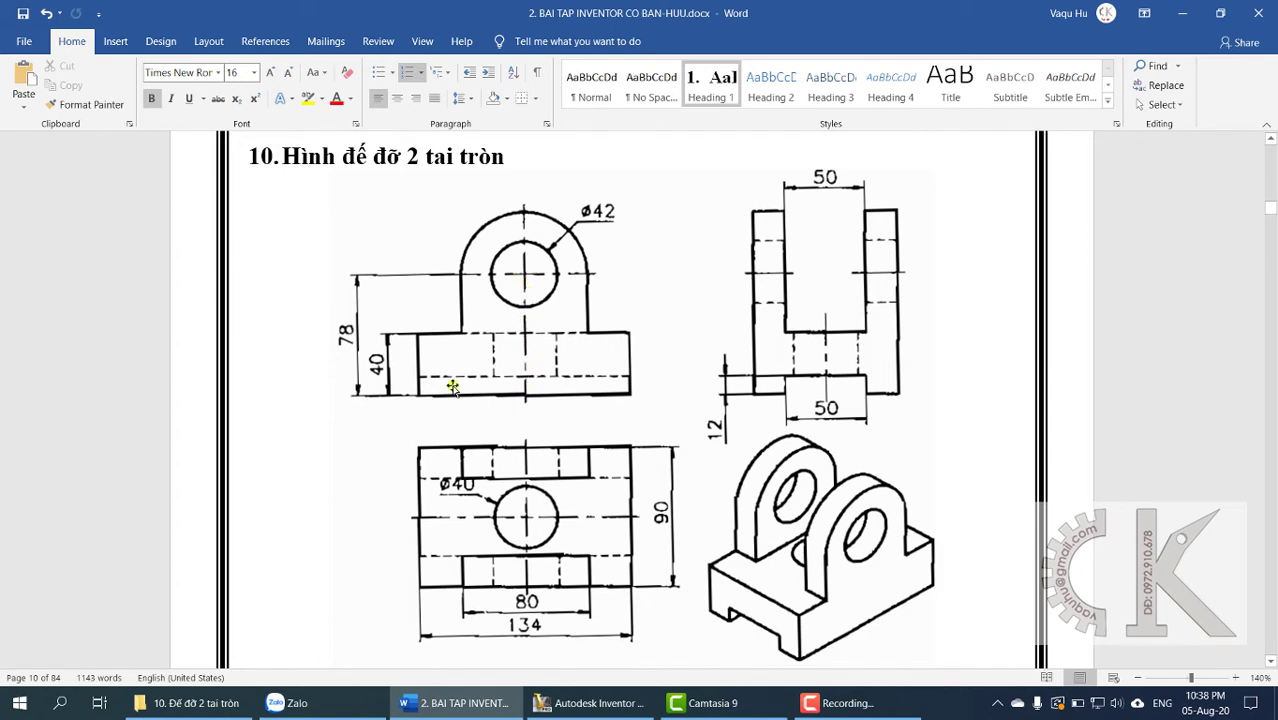
{"action": "left_click", "coordinate": [532, 698]}
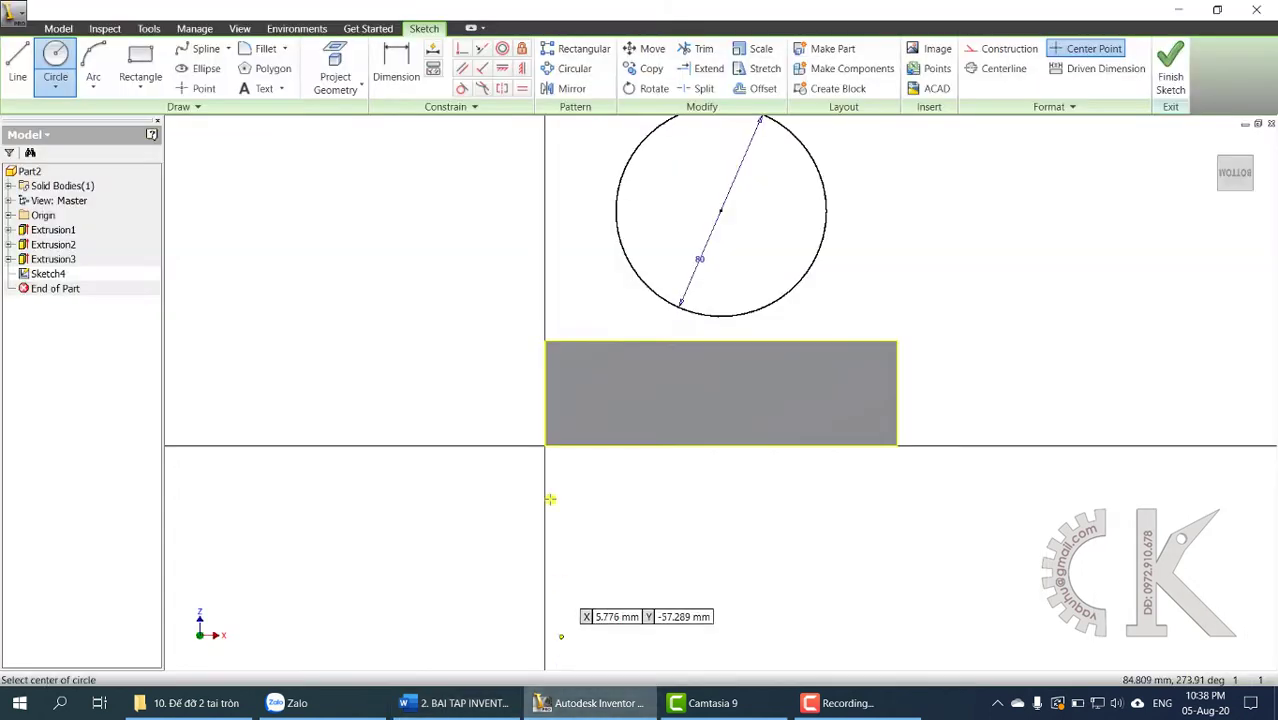
{"action": "left_click", "coordinate": [404, 60]}
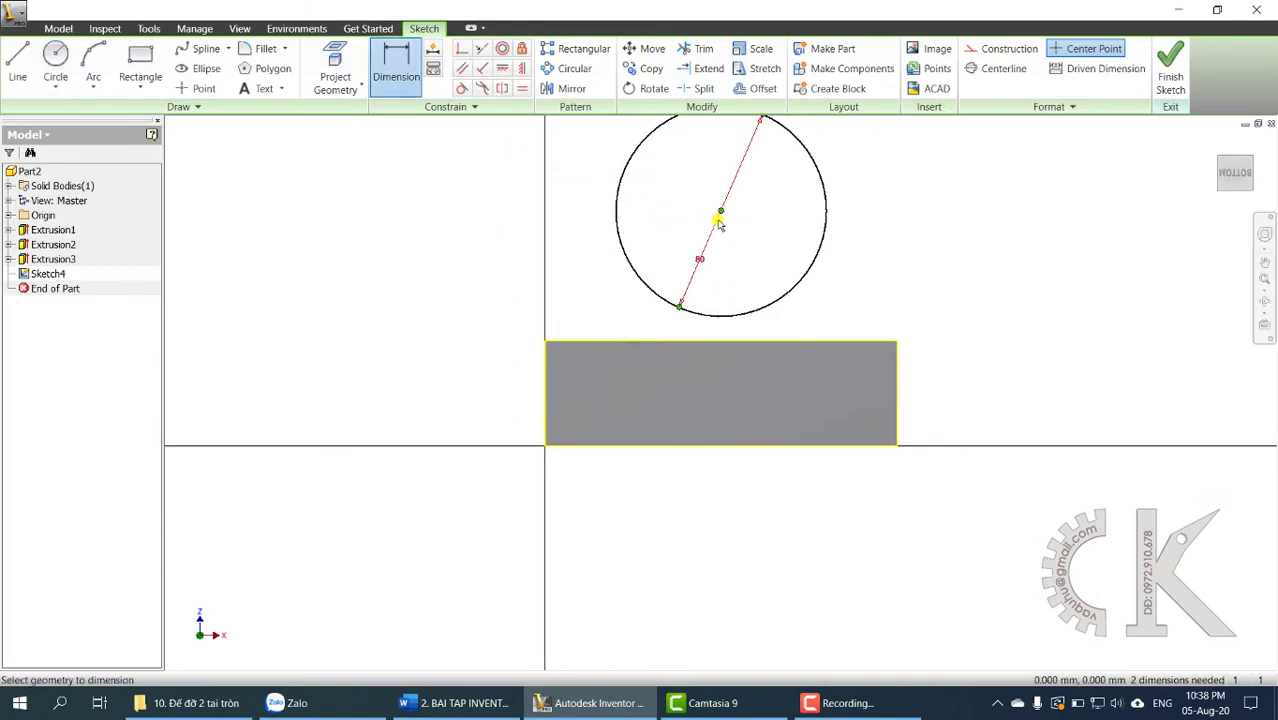
{"action": "left_click", "coordinate": [718, 443]}
{"action": "left_click", "coordinate": [458, 314]}
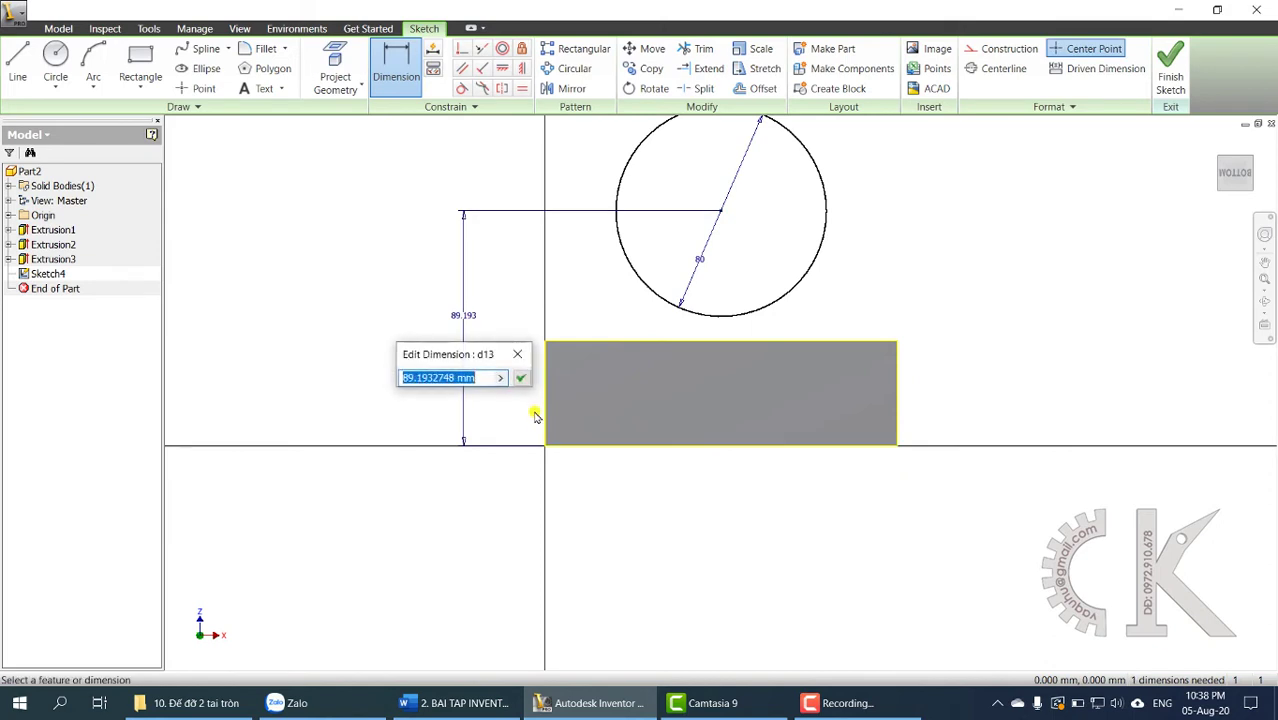
{"action": "type", "text": "78"}
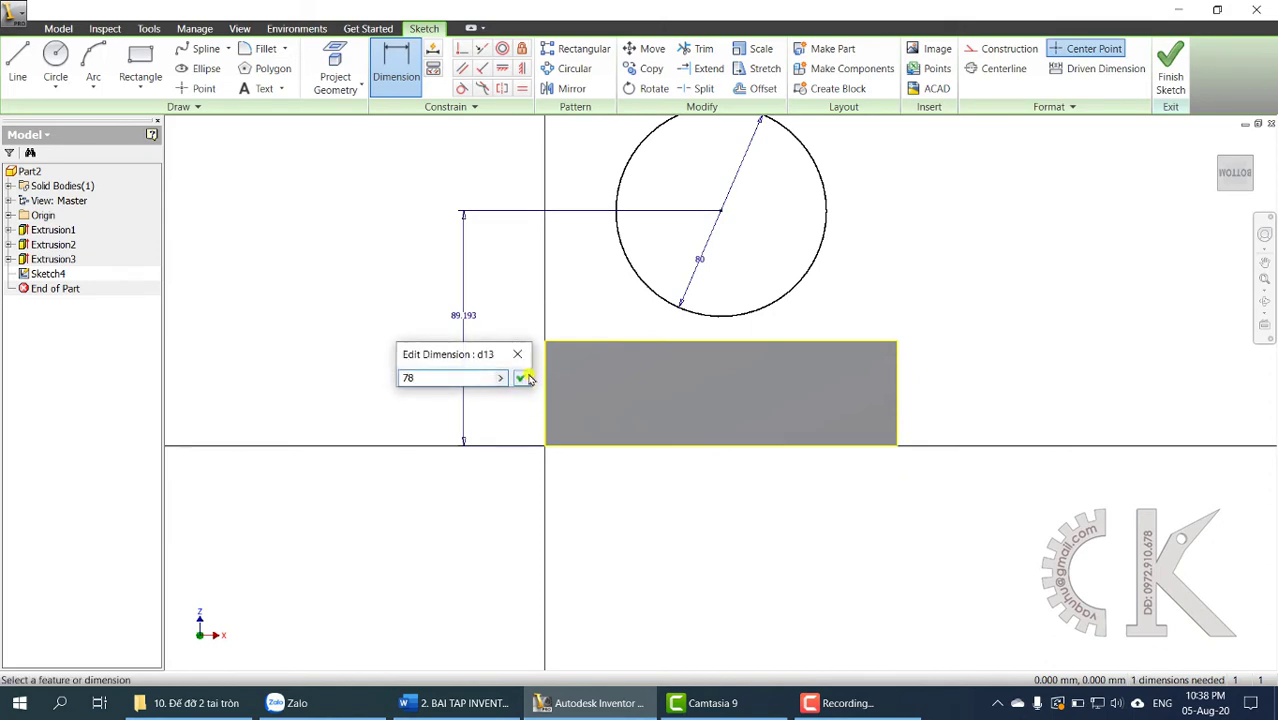
{"action": "left_click", "coordinate": [522, 378]}
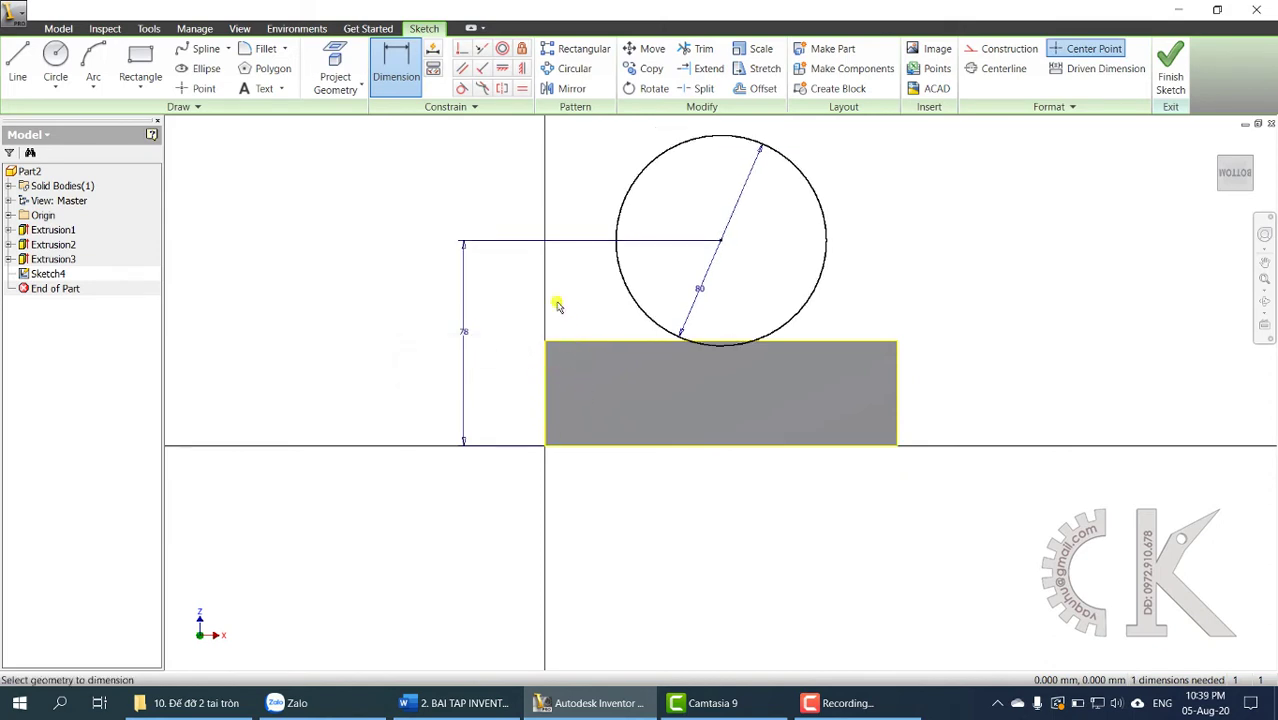
Draw two vertical lines from the outermost side points of the 80 mm circle down to the block's top edge
{"action": "left_click", "coordinate": [20, 60]}
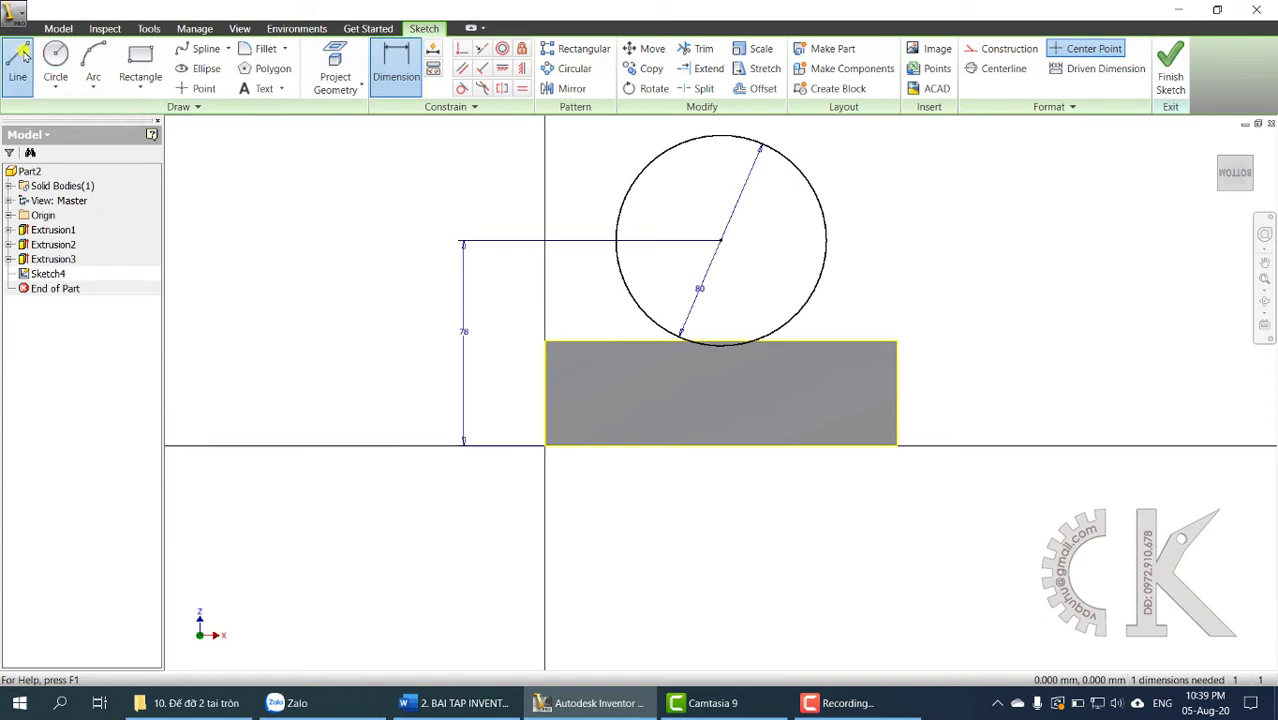
{"action": "left_click", "coordinate": [618, 241]}
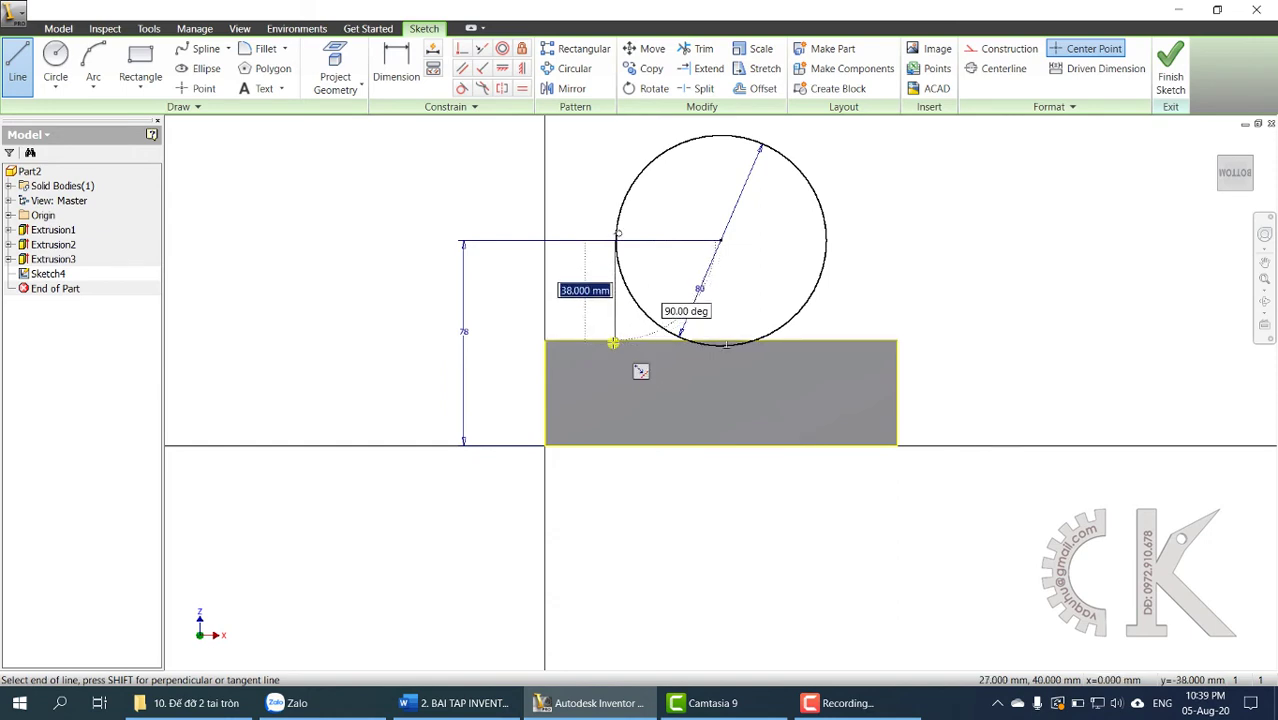
{"action": "double_click", "coordinate": [613, 343]}
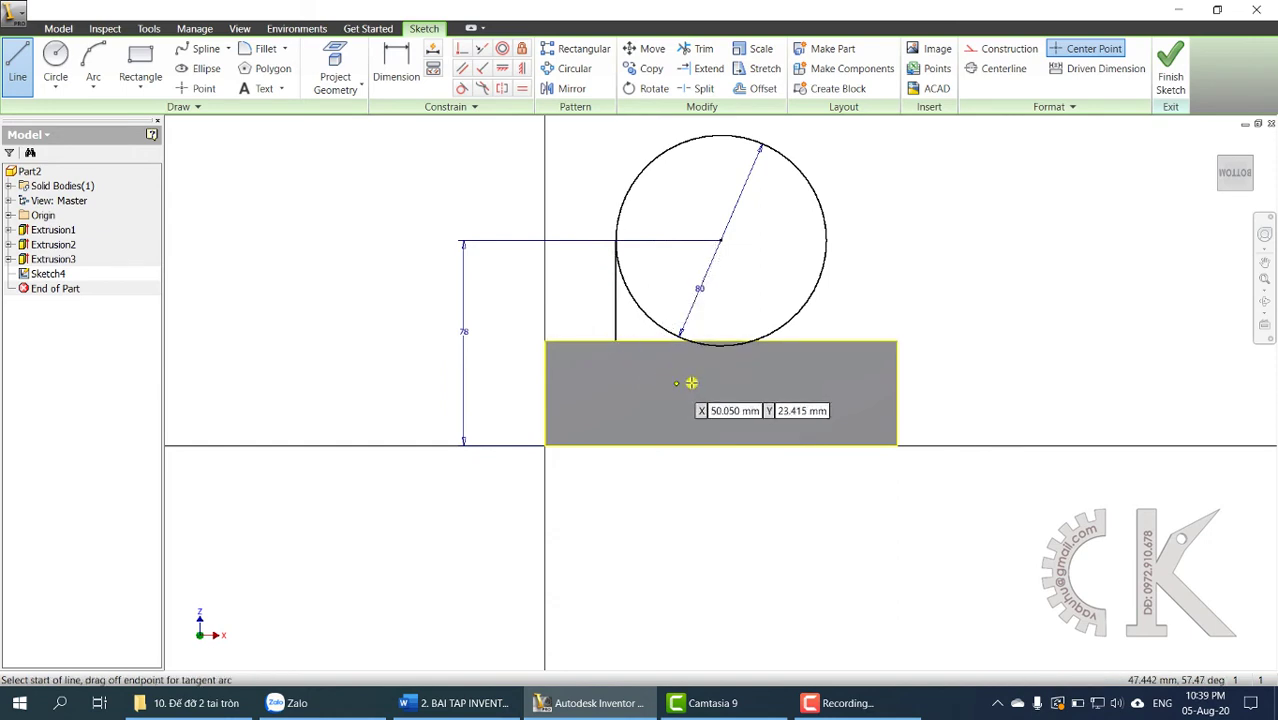
{"action": "left_click", "coordinate": [826, 240]}
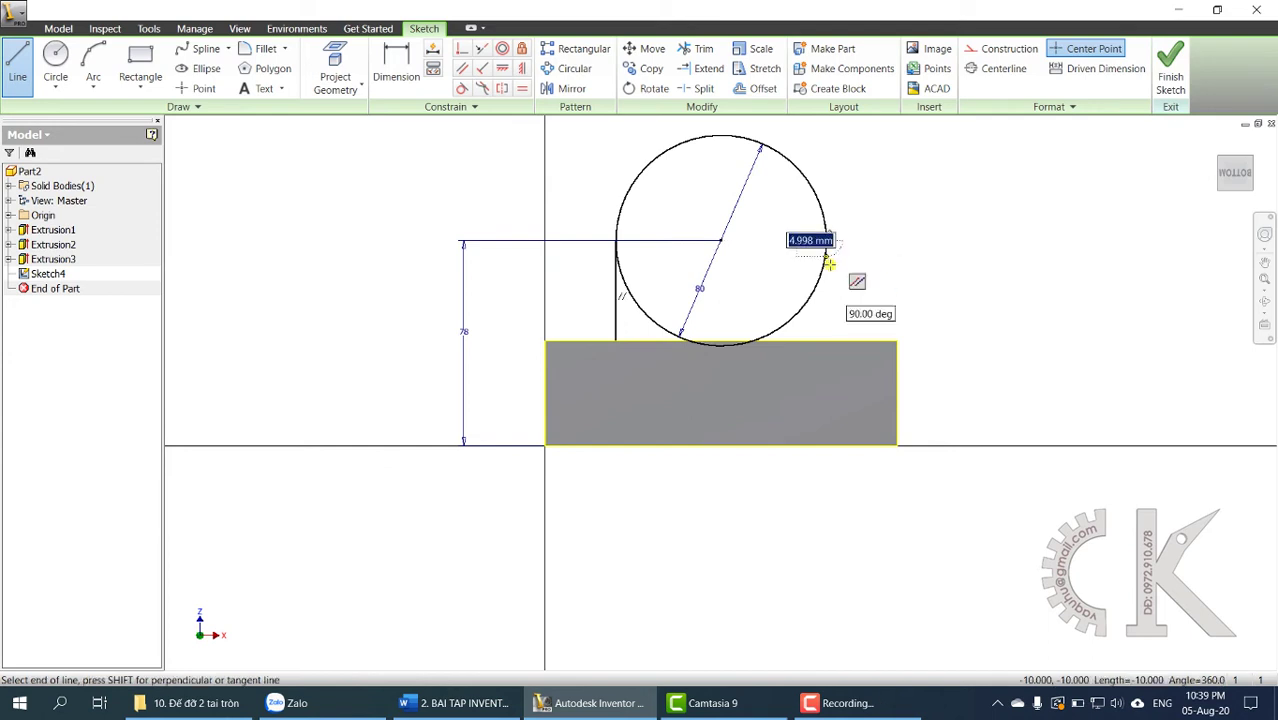
{"action": "double_click", "coordinate": [826, 342]}
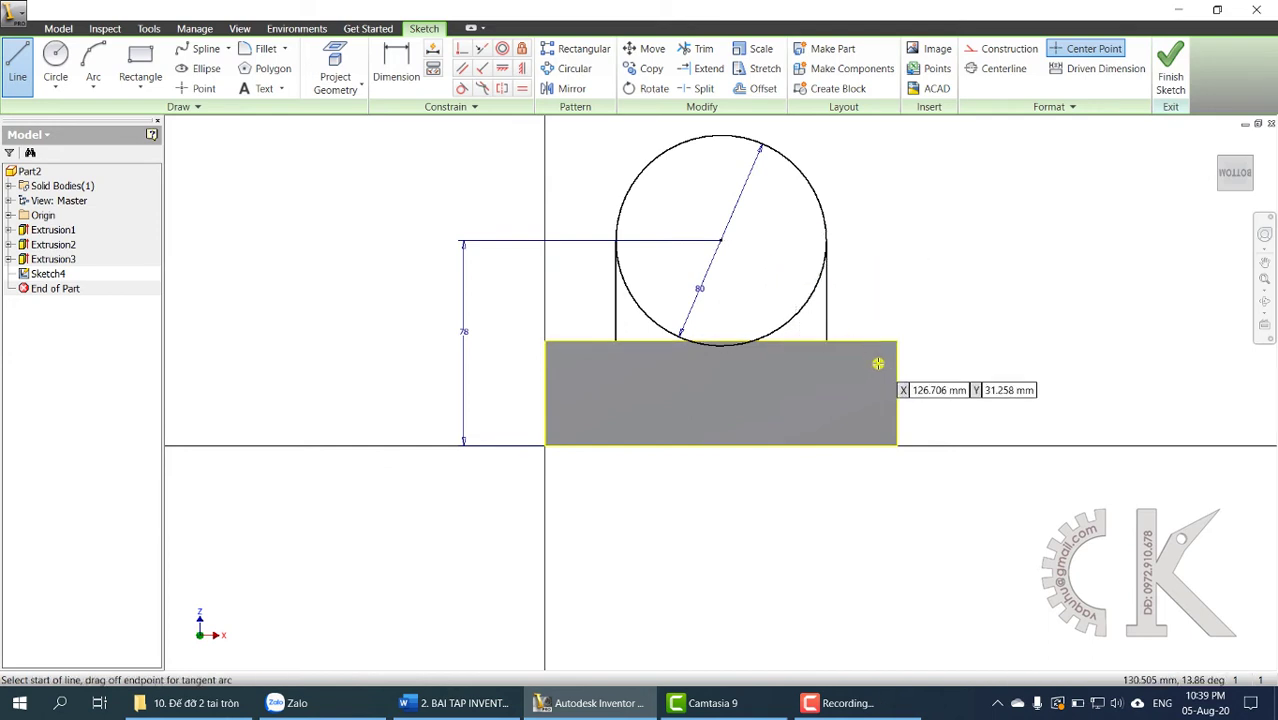
{"action": "scroll", "coordinate": [845, 348], "scroll_direction": "up", "scroll_amount": 3}
{"action": "scroll", "coordinate": [840, 357], "scroll_direction": "up", "scroll_amount": 2}
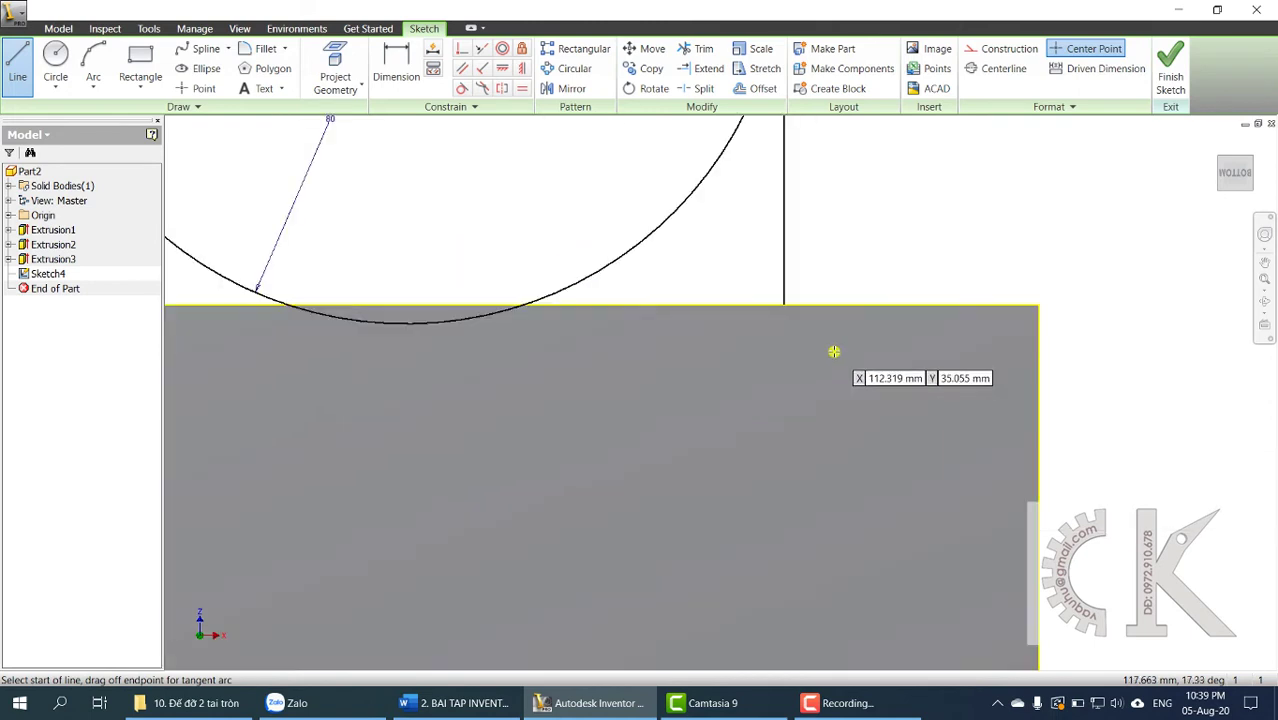
{"action": "scroll", "coordinate": [836, 356], "scroll_direction": "down", "scroll_amount": 5}
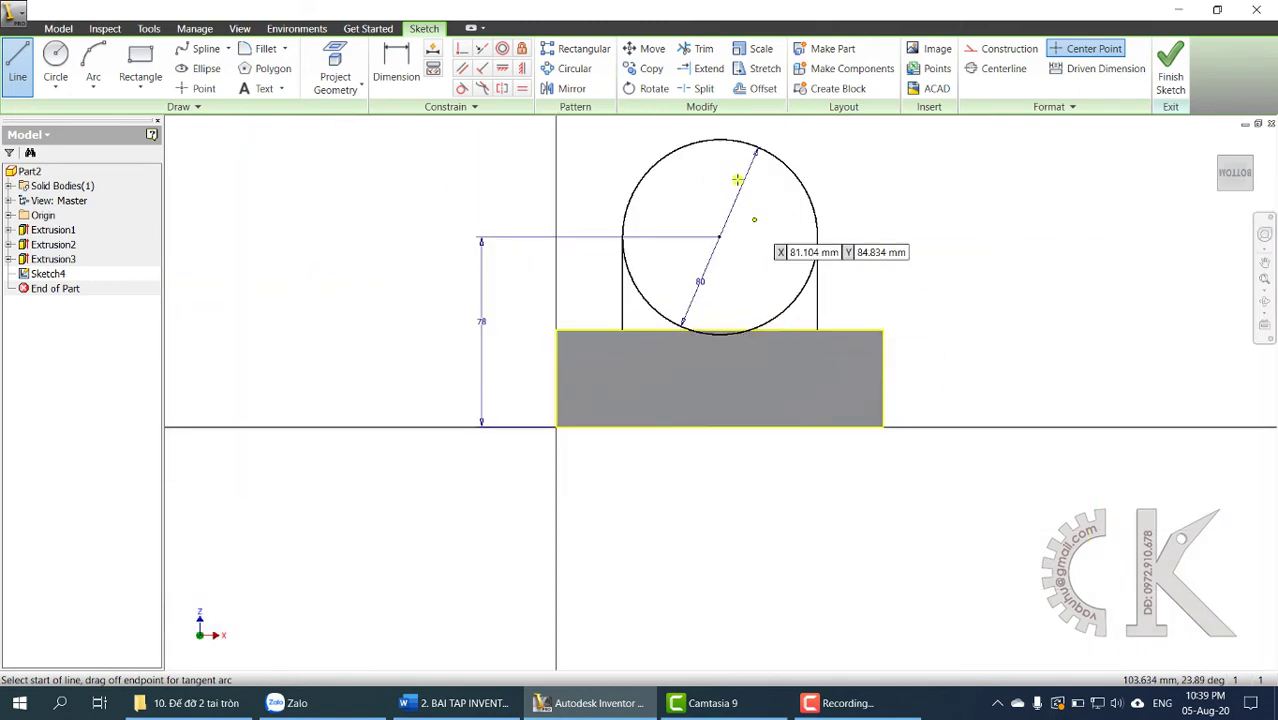
Trim away the lower half of the 80 mm circle between the two vertical lines
{"action": "left_click", "coordinate": [700, 48]}
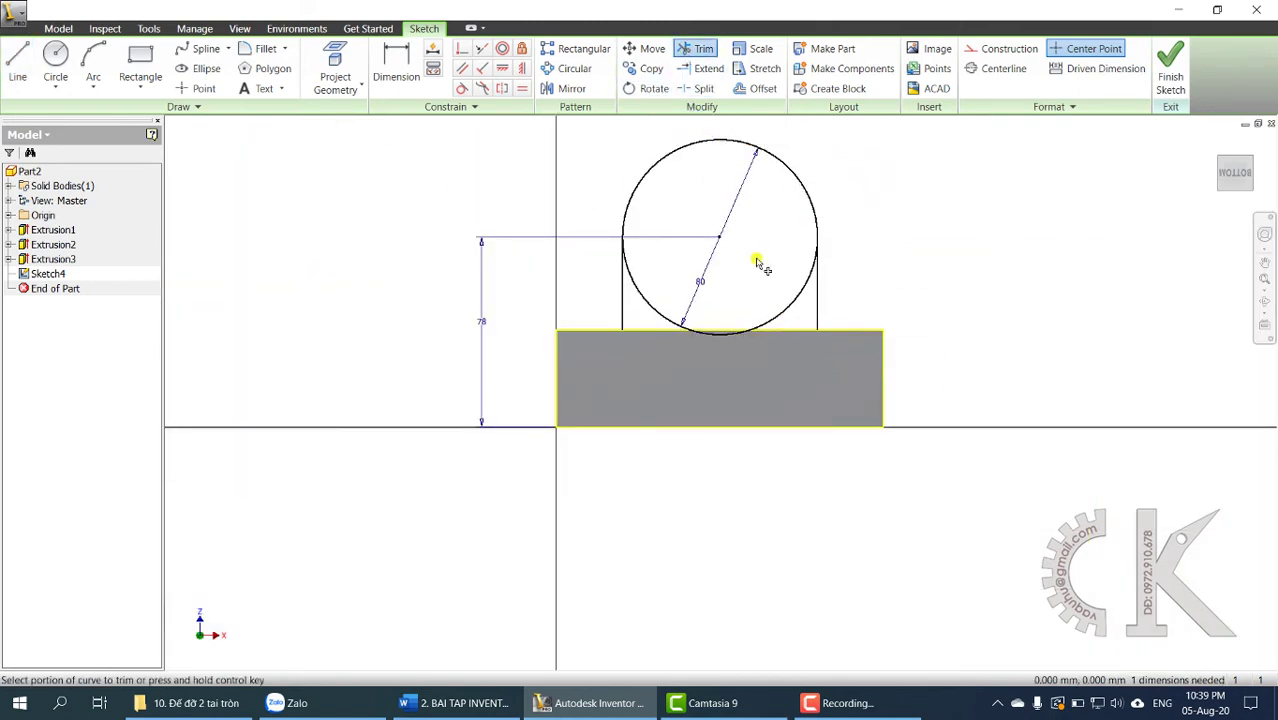
{"action": "left_click", "coordinate": [777, 318]}
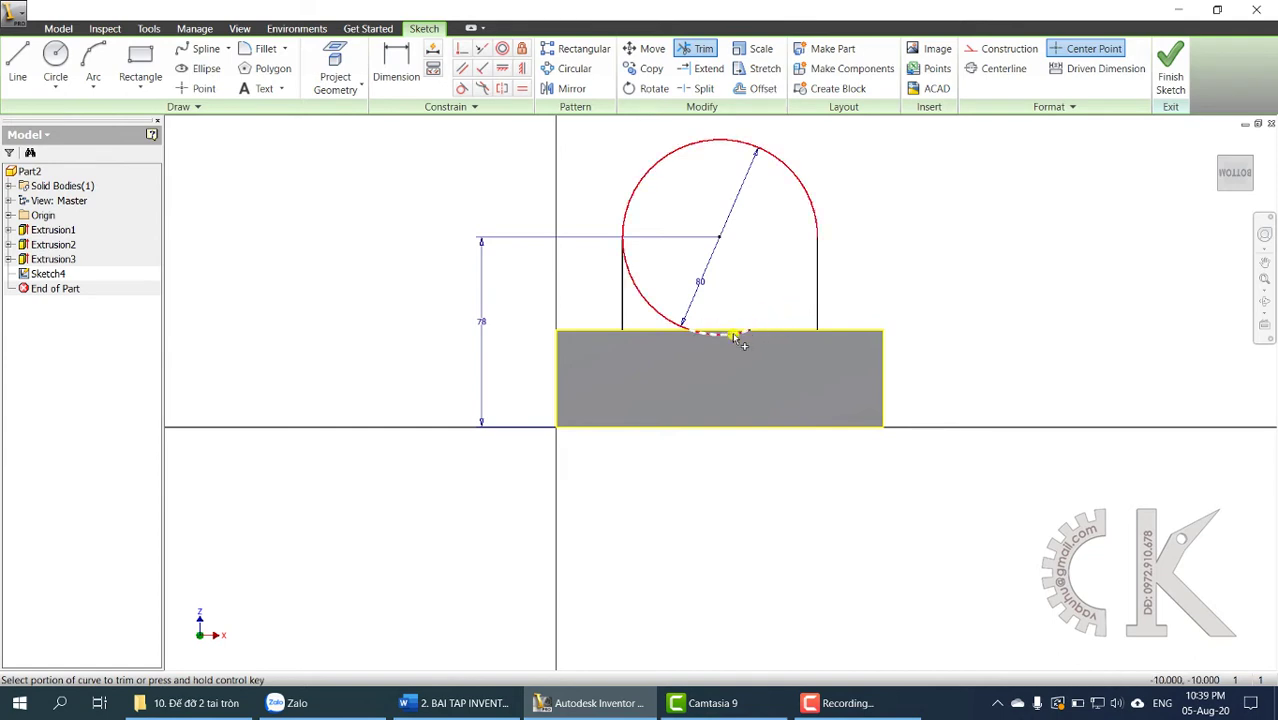
{"action": "left_click", "coordinate": [735, 337]}
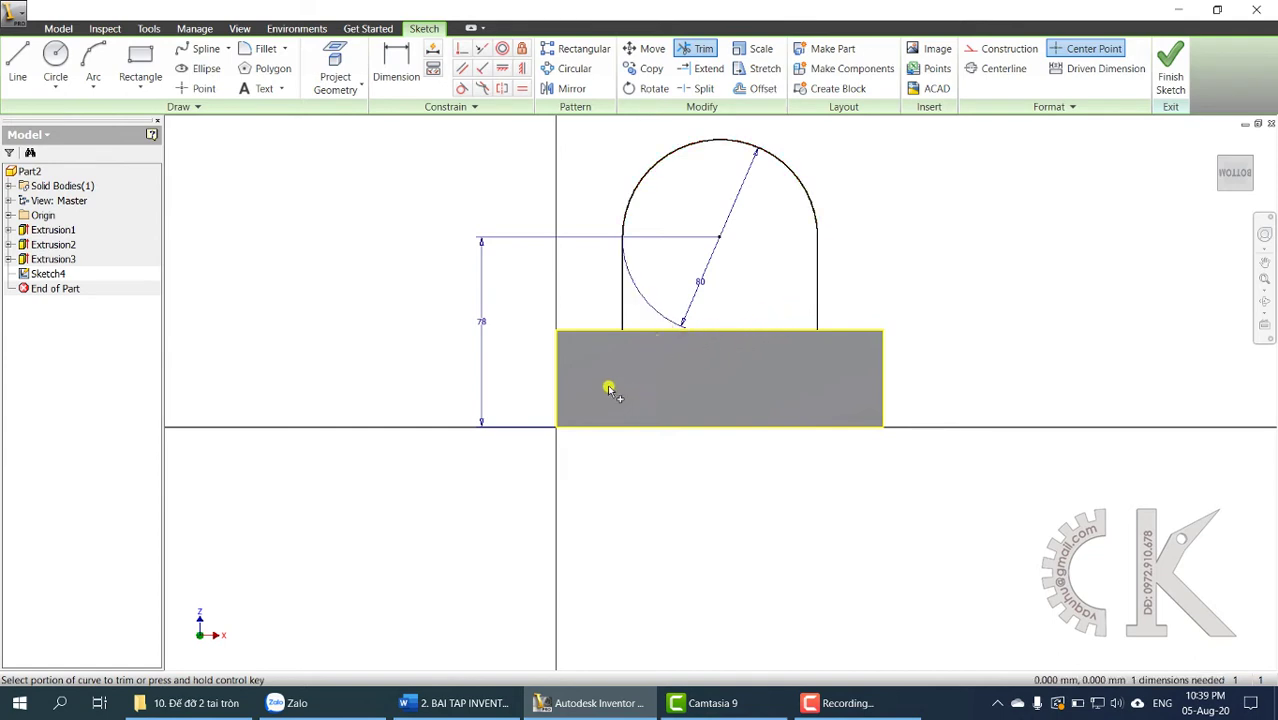
Draw a circle of 42 mm diameter concentric with the lug's arc, taking the hole size from the Word drawing
{"action": "left_click", "coordinate": [56, 58]}
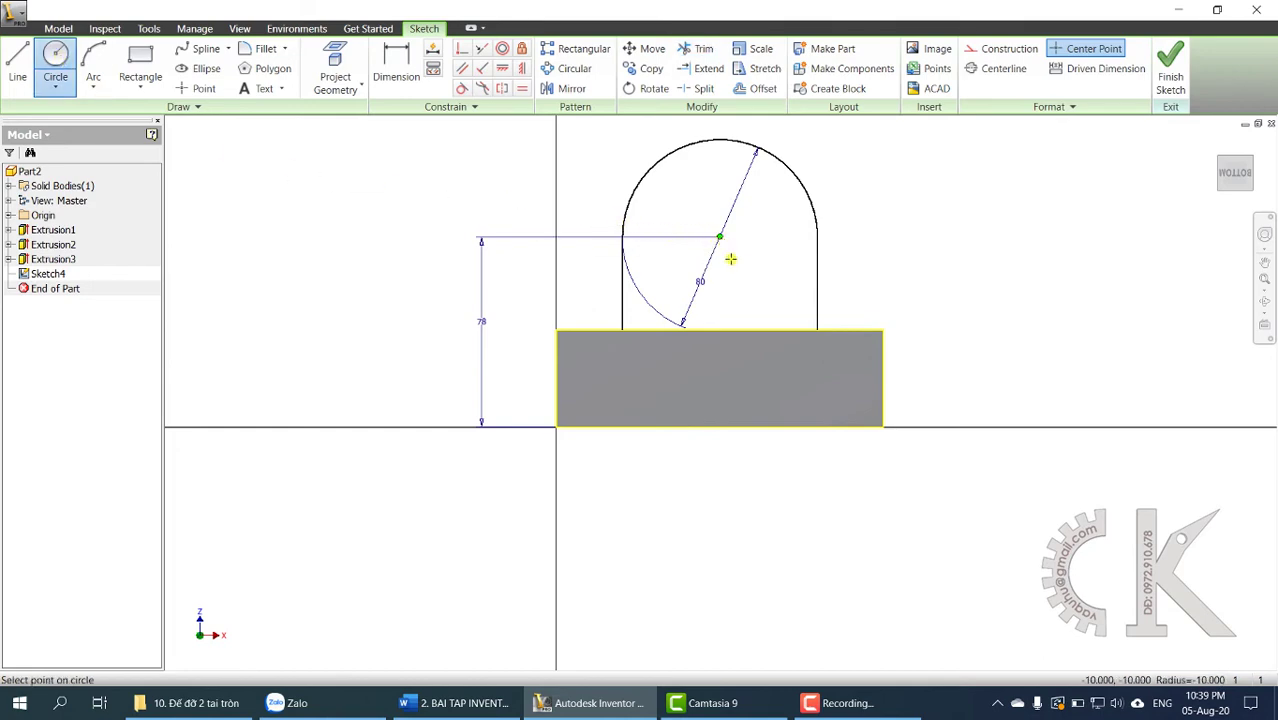
{"action": "left_click", "coordinate": [455, 703]}
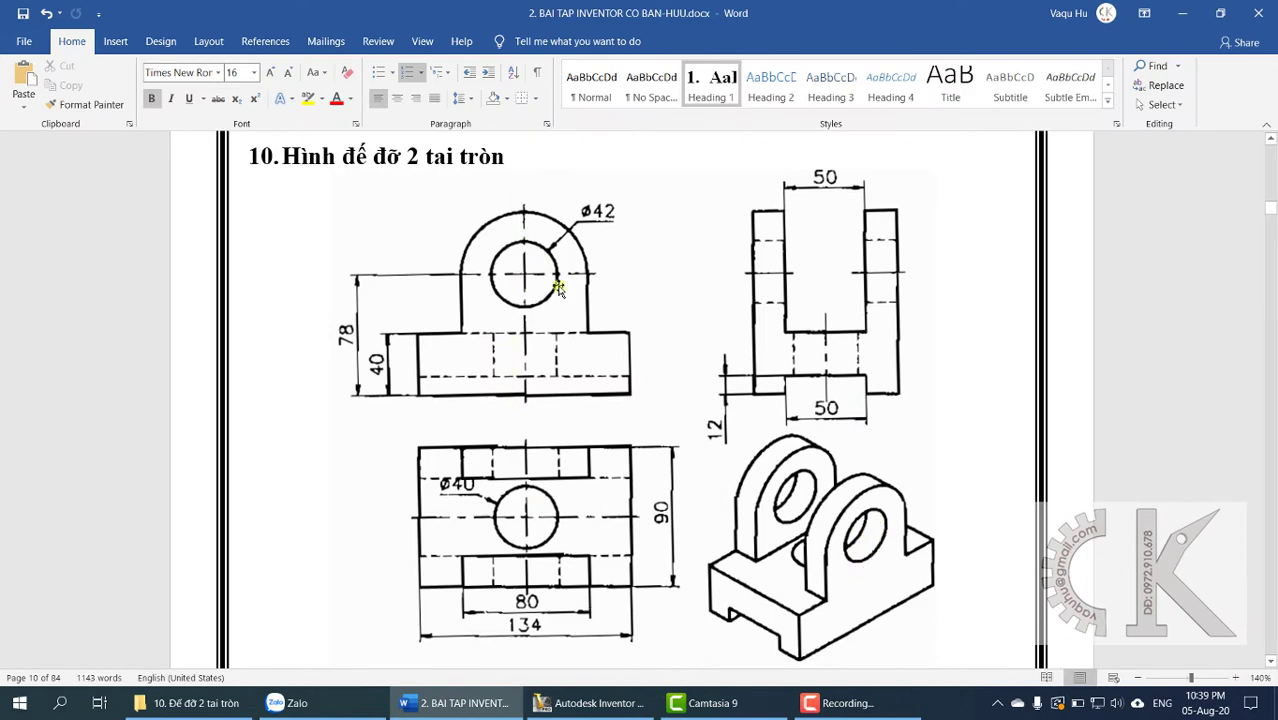
{"action": "left_click", "coordinate": [590, 703]}
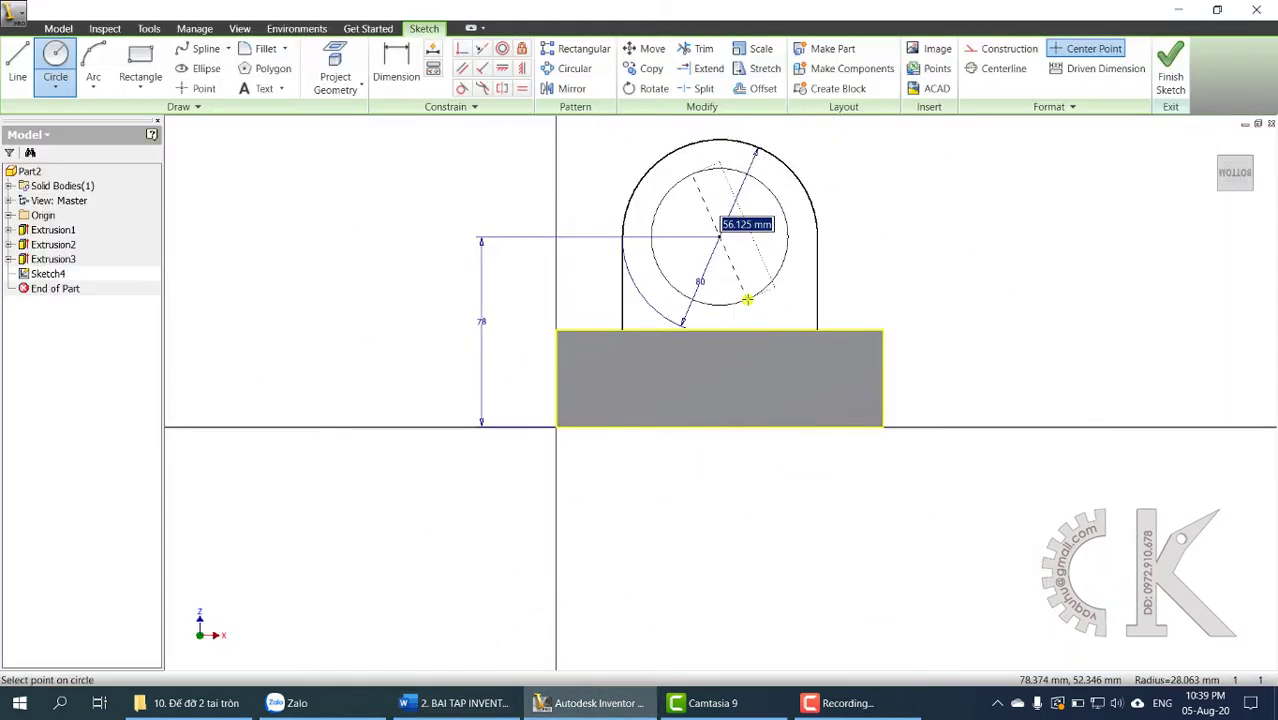
{"action": "type", "text": "42"}
{"action": "key", "text": "Return"}
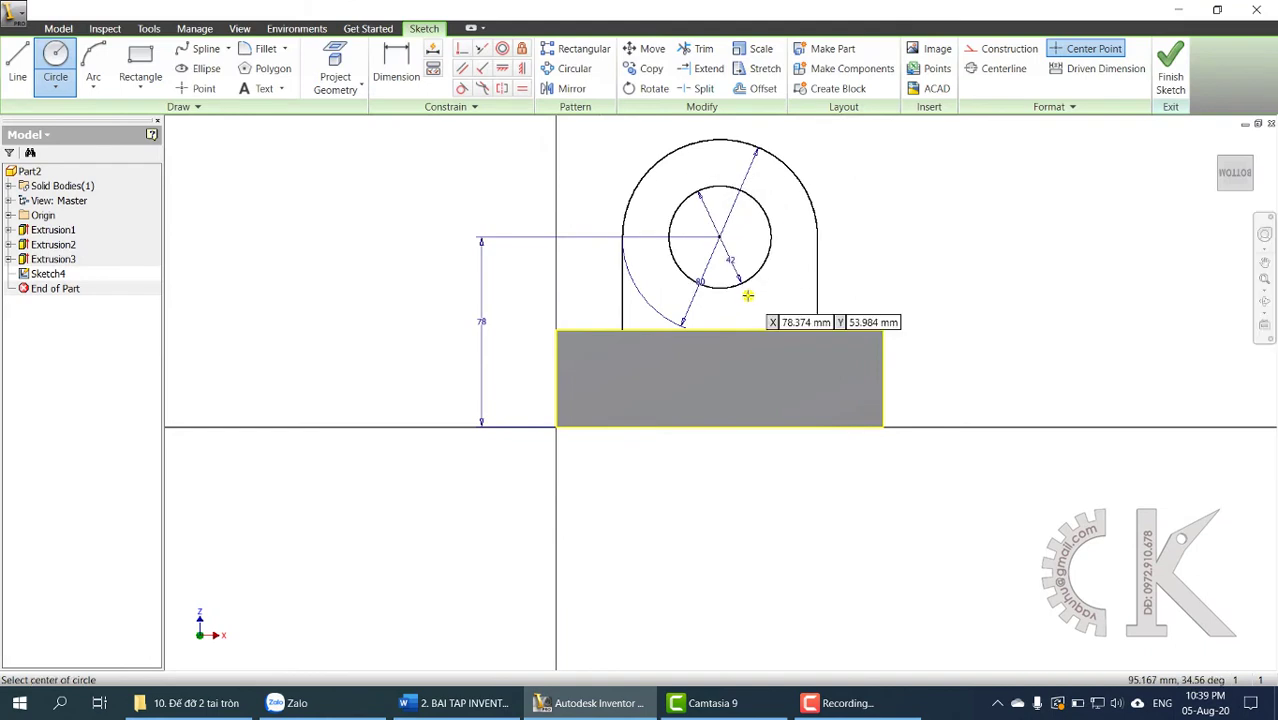
Close the lug profile with a horizontal line between the lower ends of the vertical lines and finish the sketch
{"action": "left_click", "coordinate": [18, 60]}
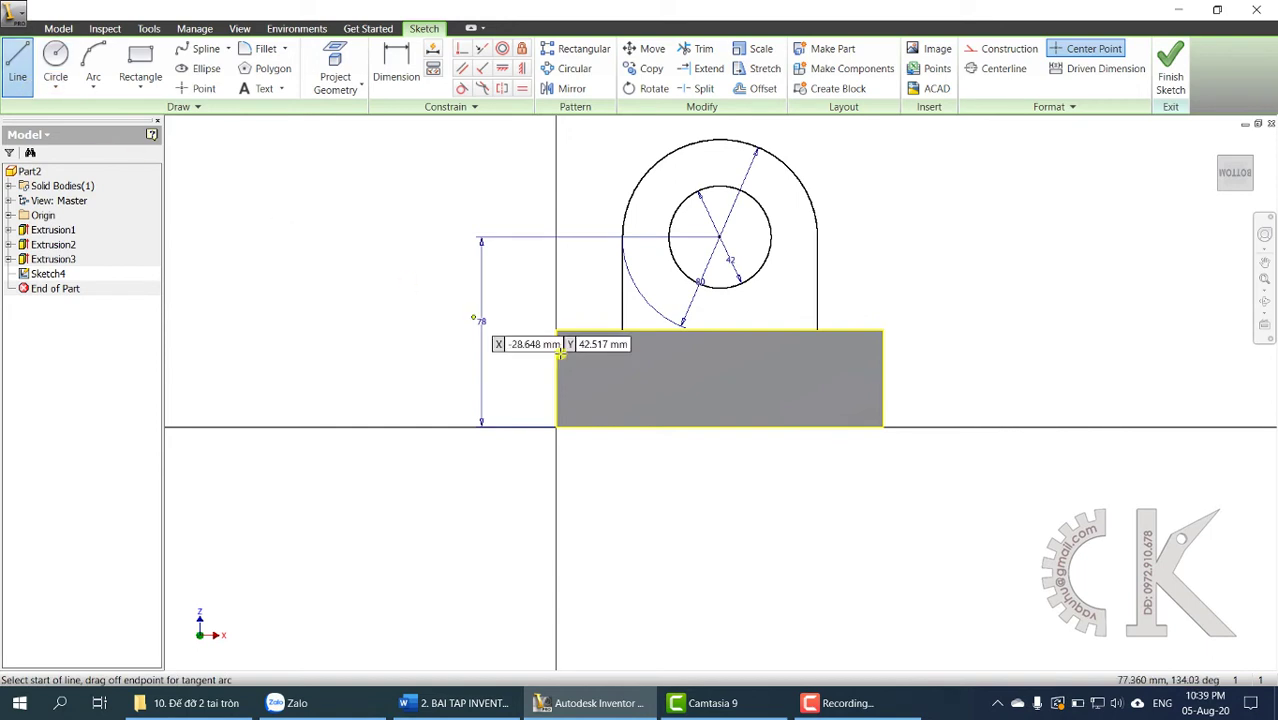
{"action": "left_click", "coordinate": [622, 333]}
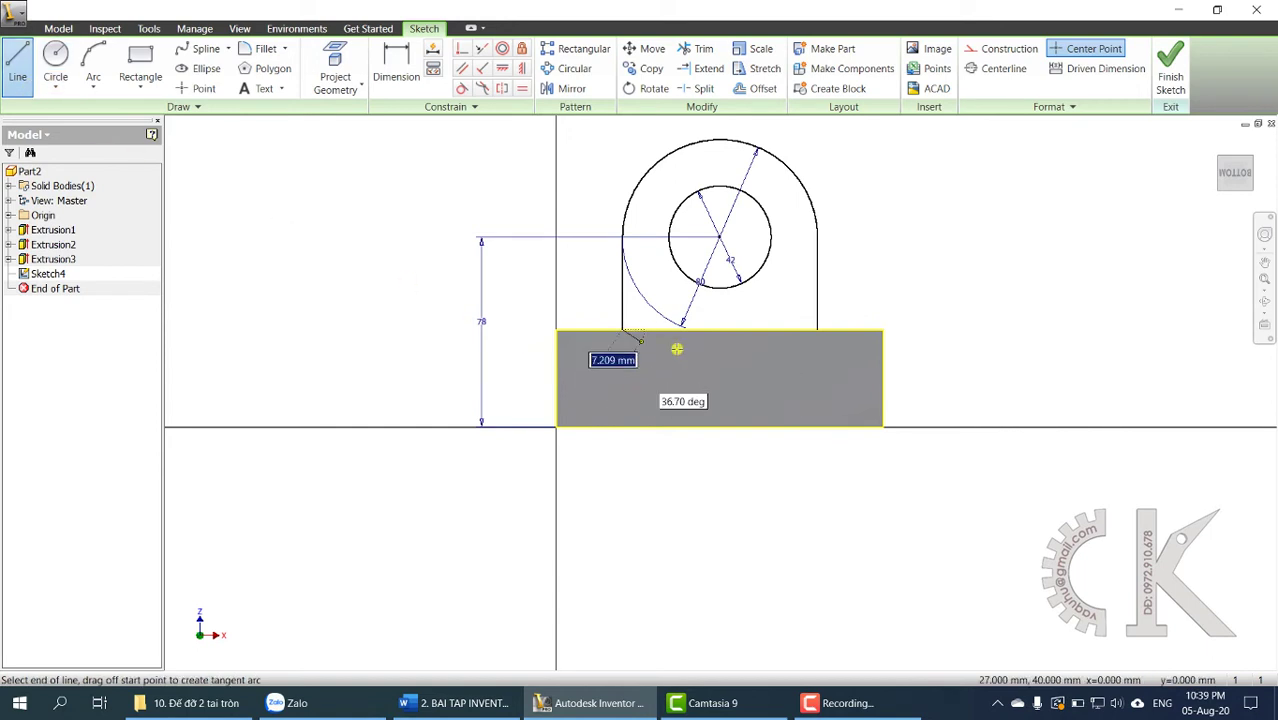
{"action": "double_click", "coordinate": [816, 330]}
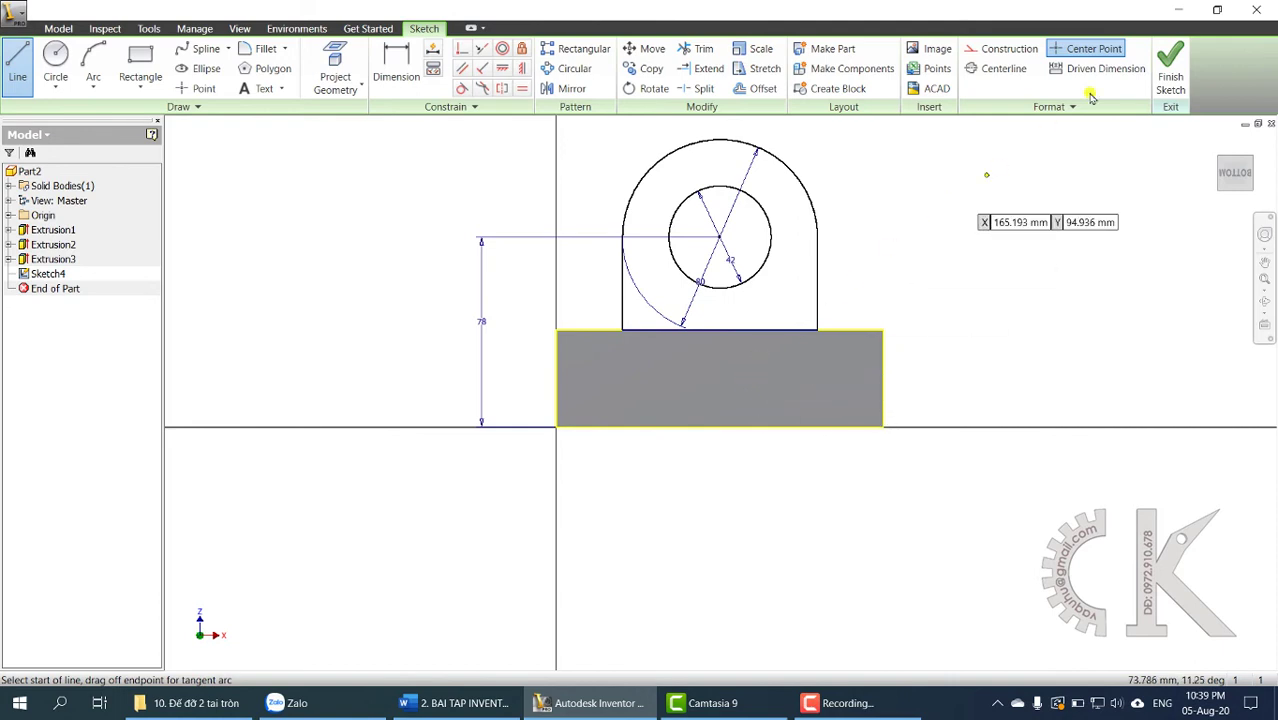
{"action": "left_click", "coordinate": [1170, 72]}
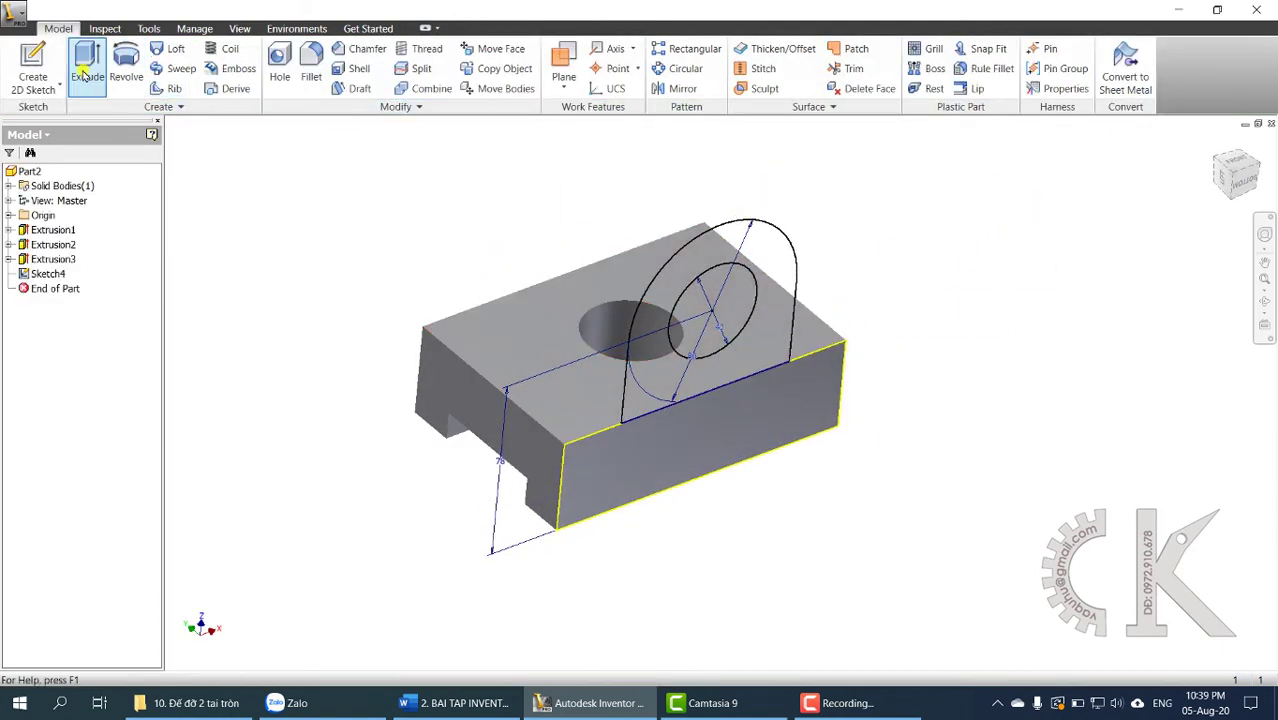
Start an extrusion of the lug profile around the 42 mm hole, with the direction flipped inward over the block
{"action": "left_click", "coordinate": [86, 74]}
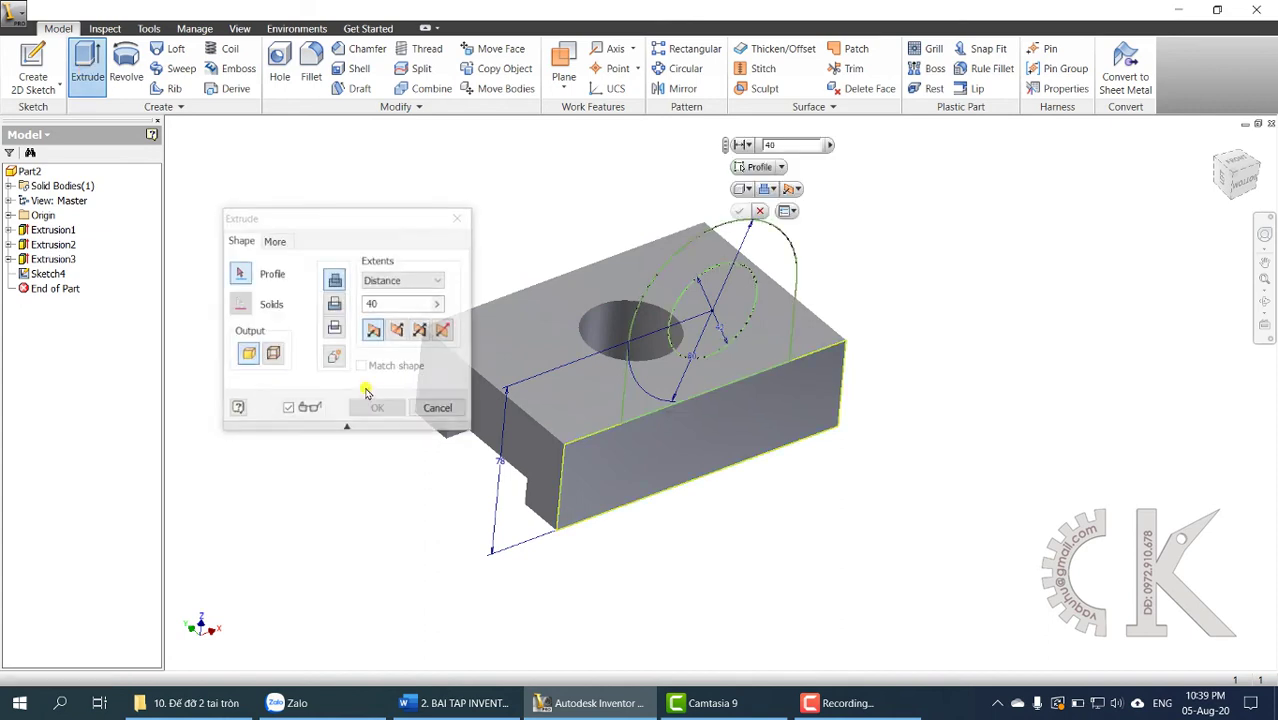
{"action": "left_click", "coordinate": [660, 308]}
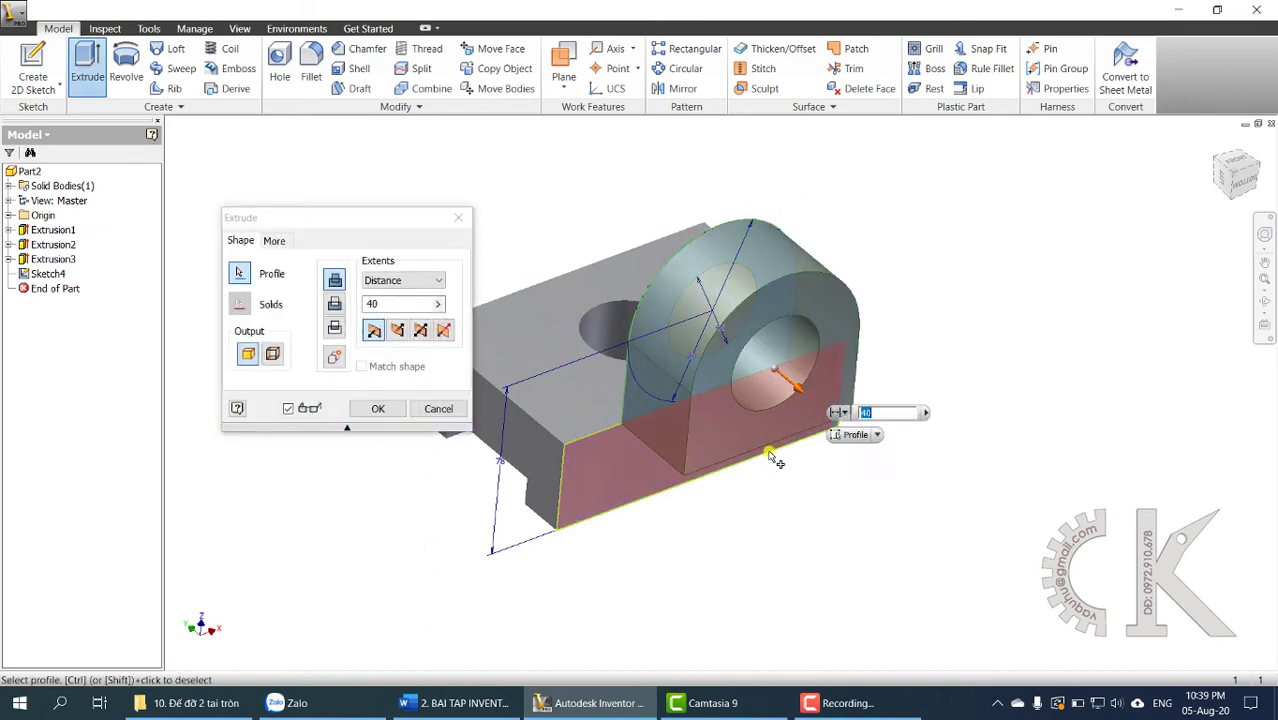
{"action": "middle_click_drag", "start_coordinate": [820, 446], "coordinate": [852, 358]}
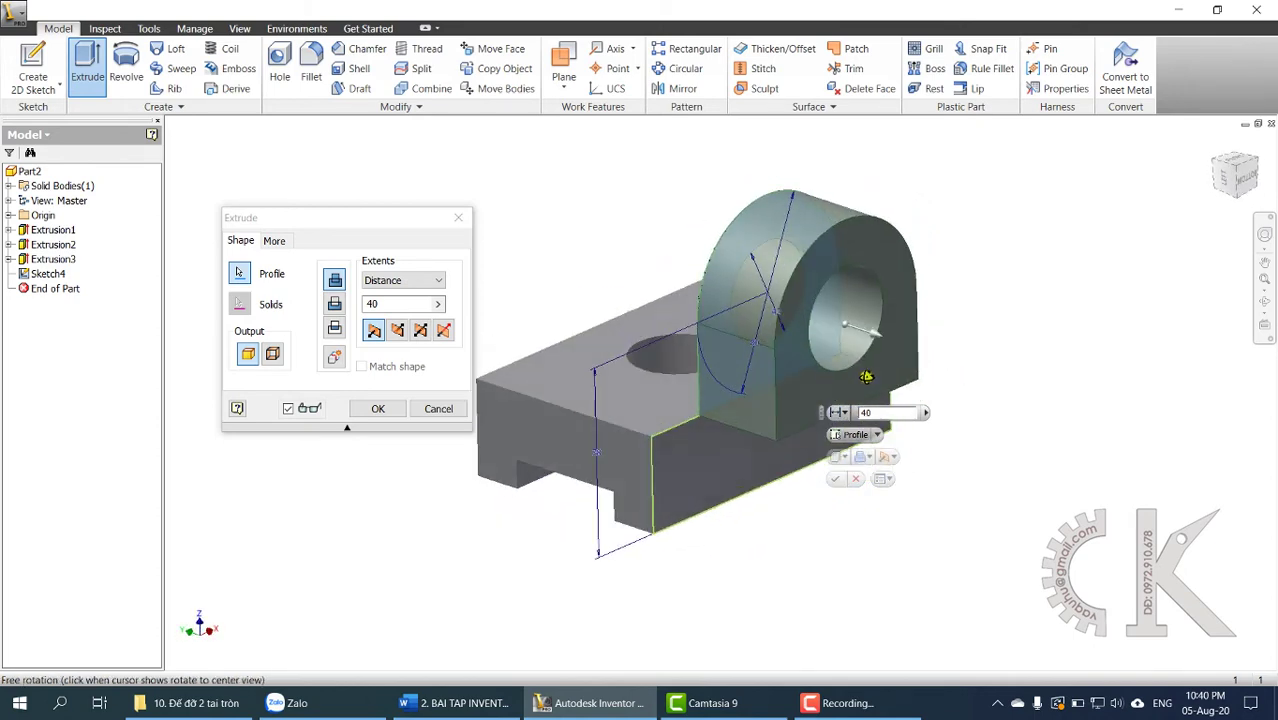
{"action": "left_click", "coordinate": [397, 331]}
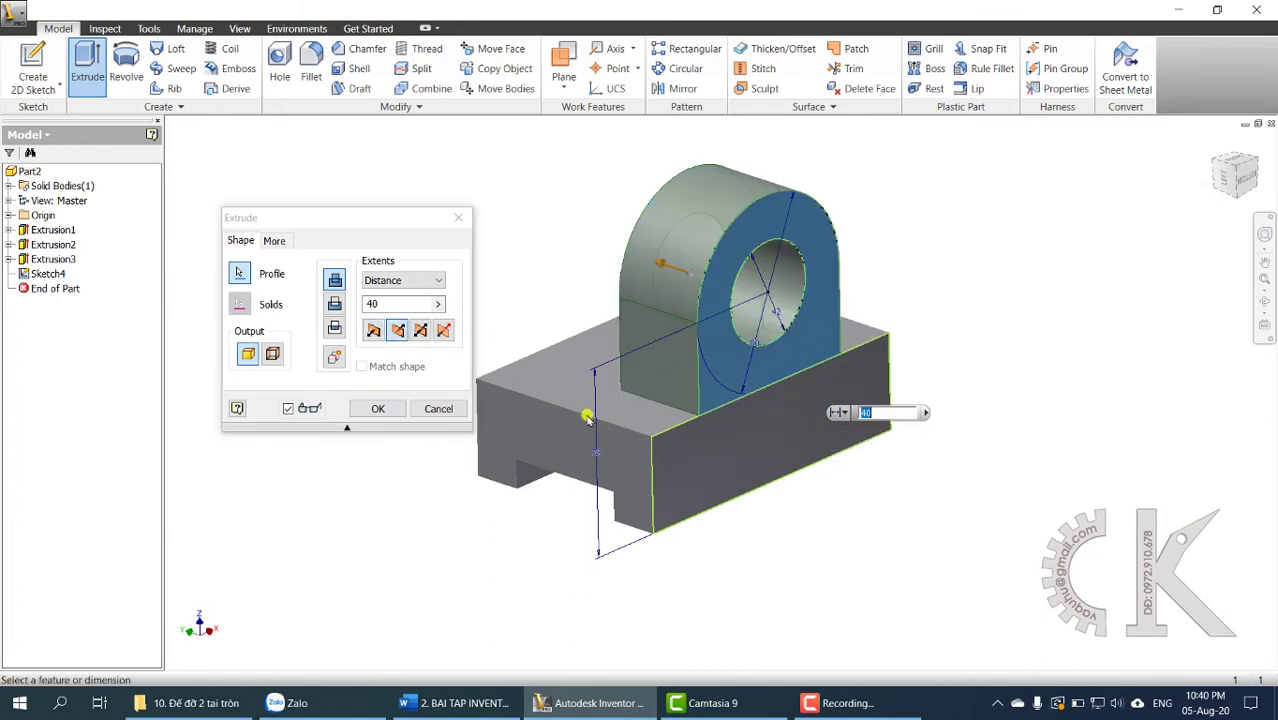
{"action": "middle_click_drag", "start_coordinate": [585, 408], "coordinate": [631, 422], "text": "shift"}
Check the lug thickness in the Word drawing and complete the lug extrusion in Inventor with a distance of 20 mm
{"action": "left_click", "coordinate": [497, 700]}
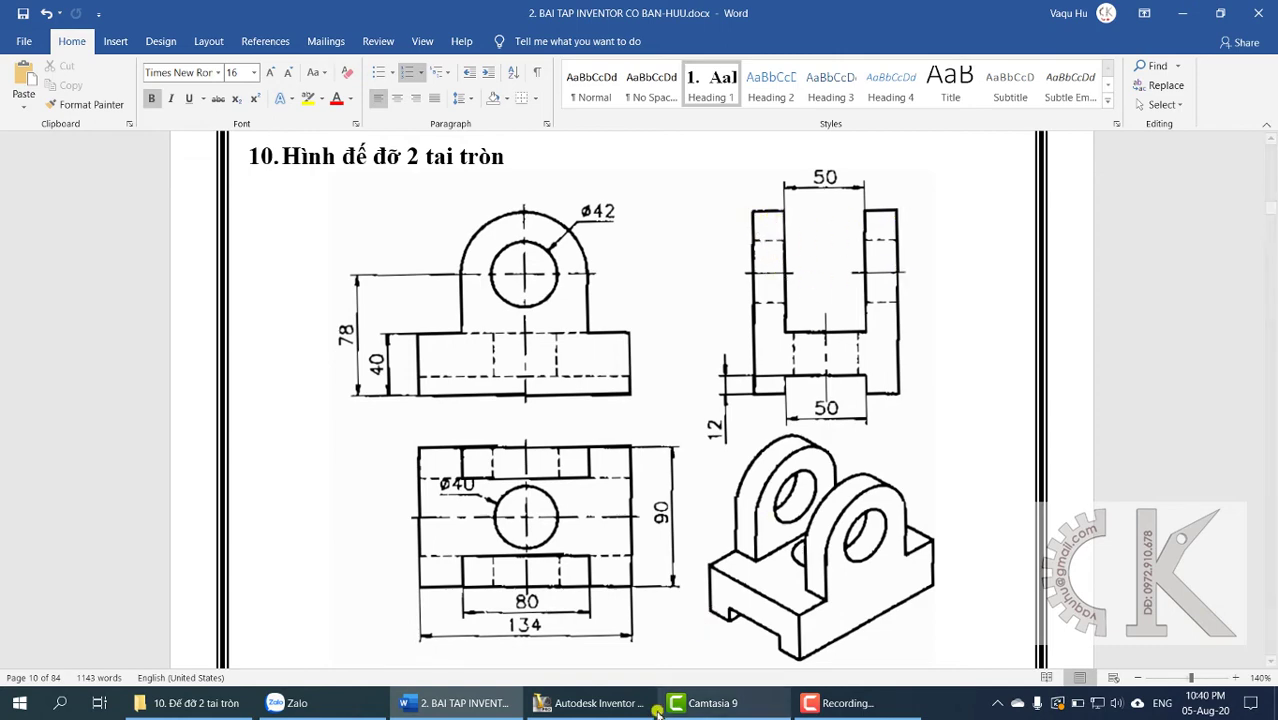
{"action": "left_click", "coordinate": [590, 703]}
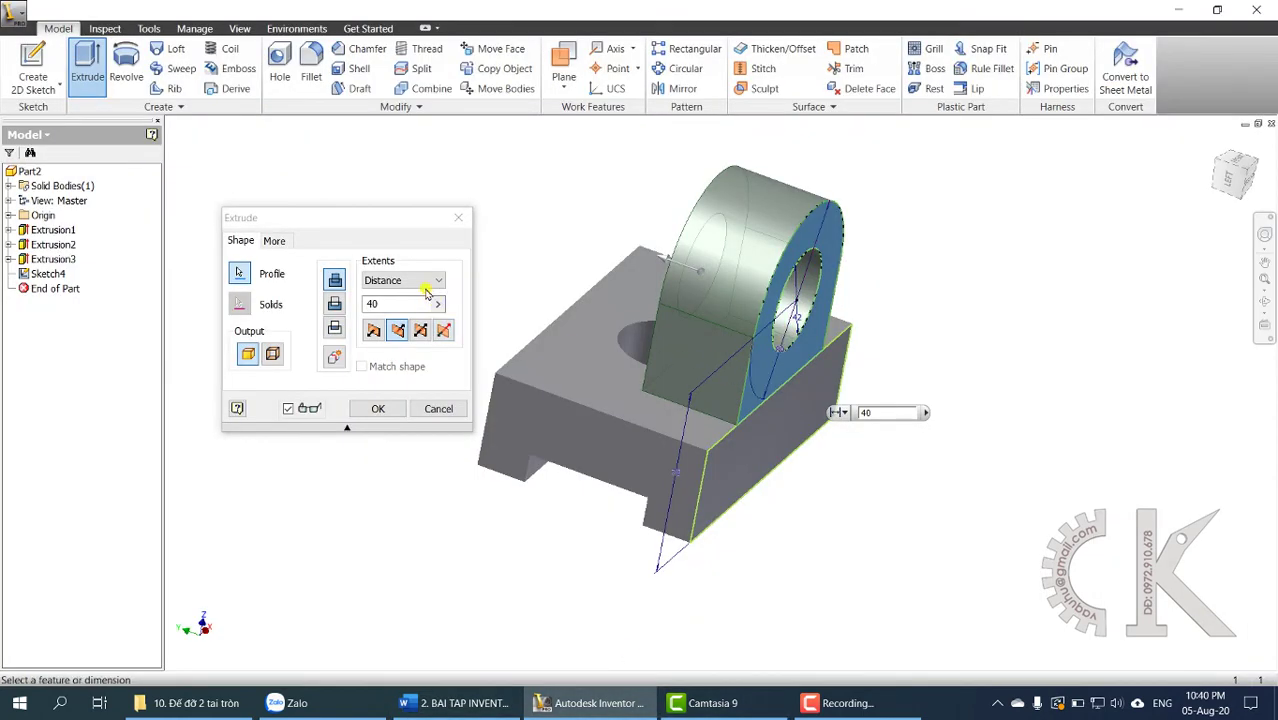
{"action": "left_click", "coordinate": [366, 306]}
{"action": "type", "text": "20"}
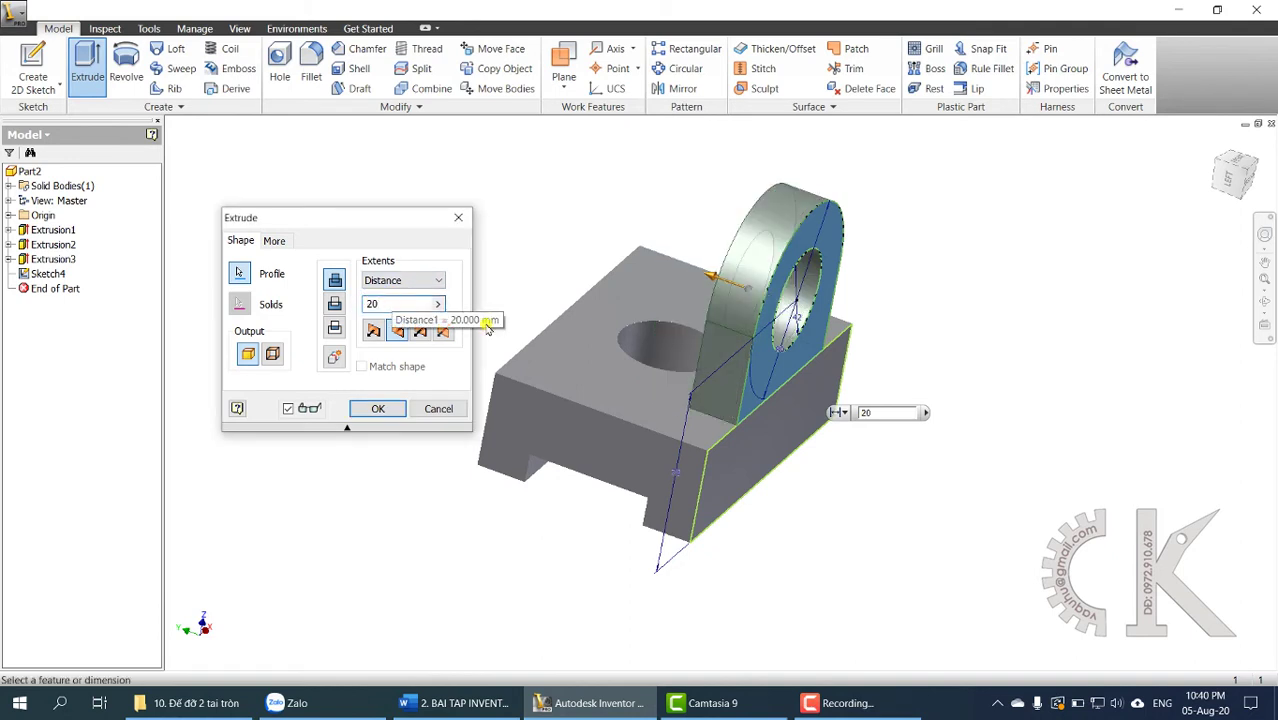
{"action": "middle_click_drag", "start_coordinate": [708, 360], "coordinate": [600, 360], "text": "shift"}
{"action": "left_click", "coordinate": [377, 414]}
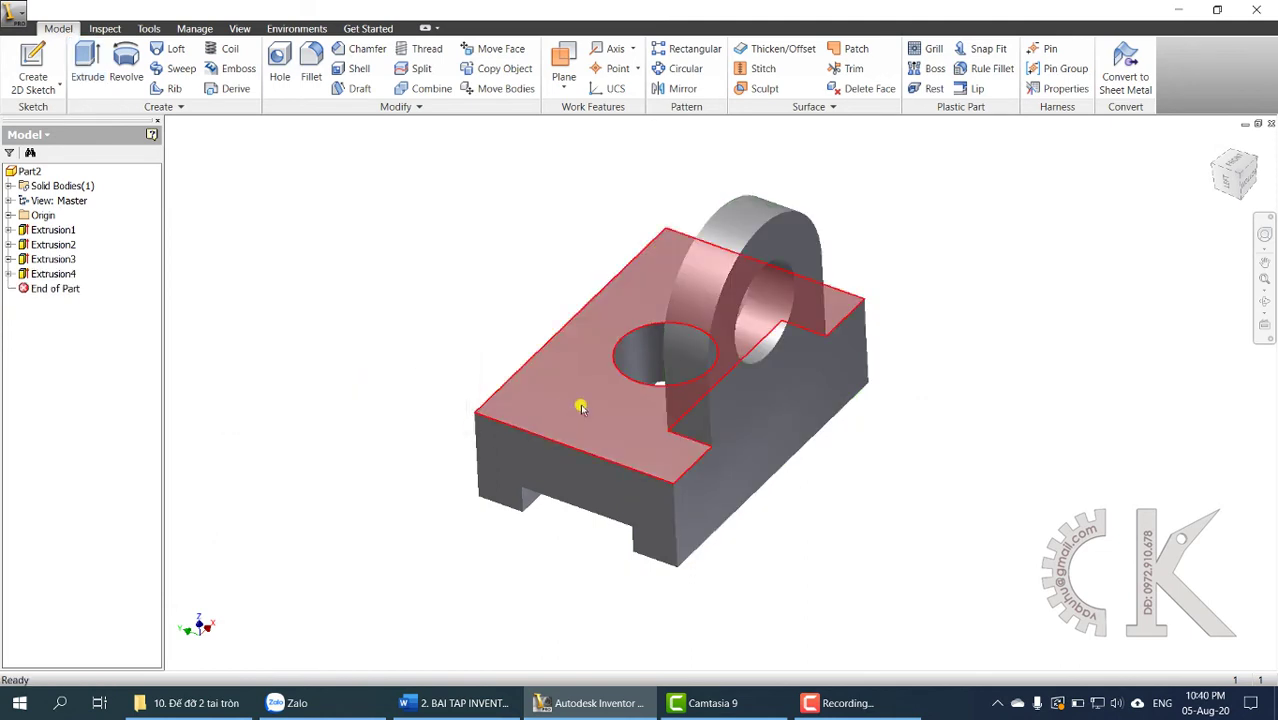
{"action": "middle_click_drag", "start_coordinate": [579, 402], "coordinate": [727, 371], "text": "shift"}
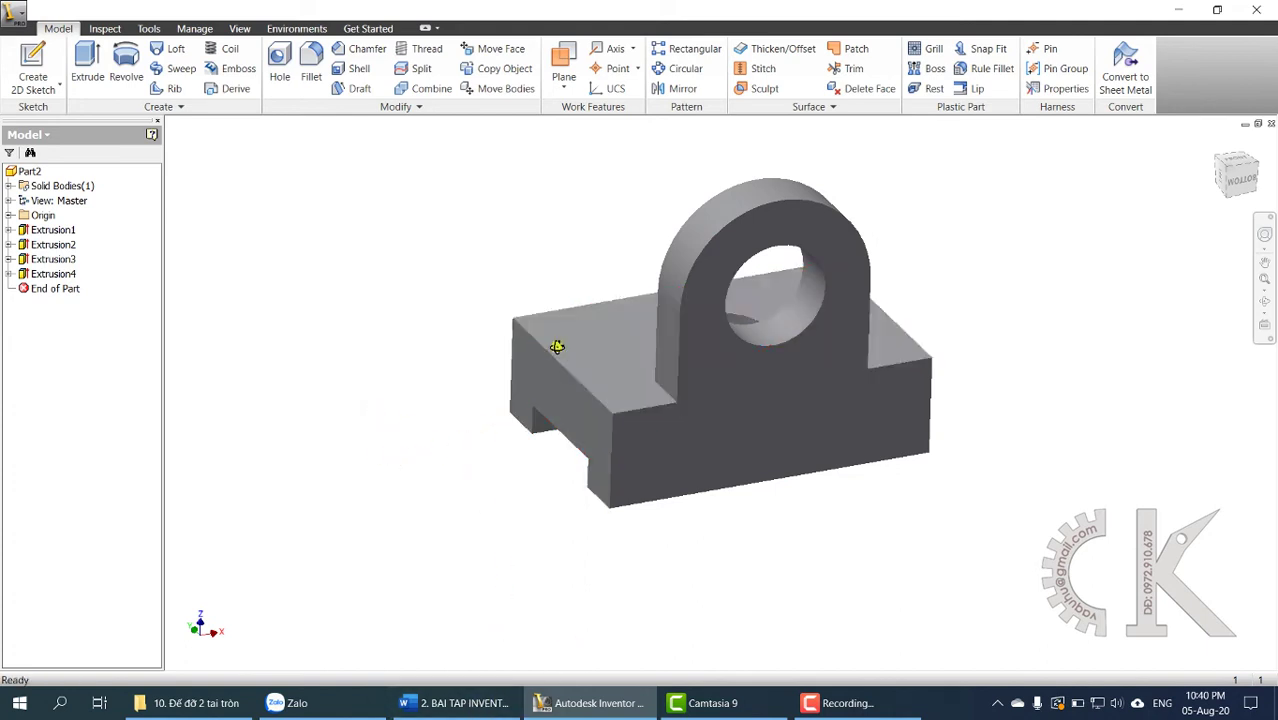
{"action": "middle_click_drag", "start_coordinate": [559, 346], "coordinate": [725, 391], "text": "shift"}
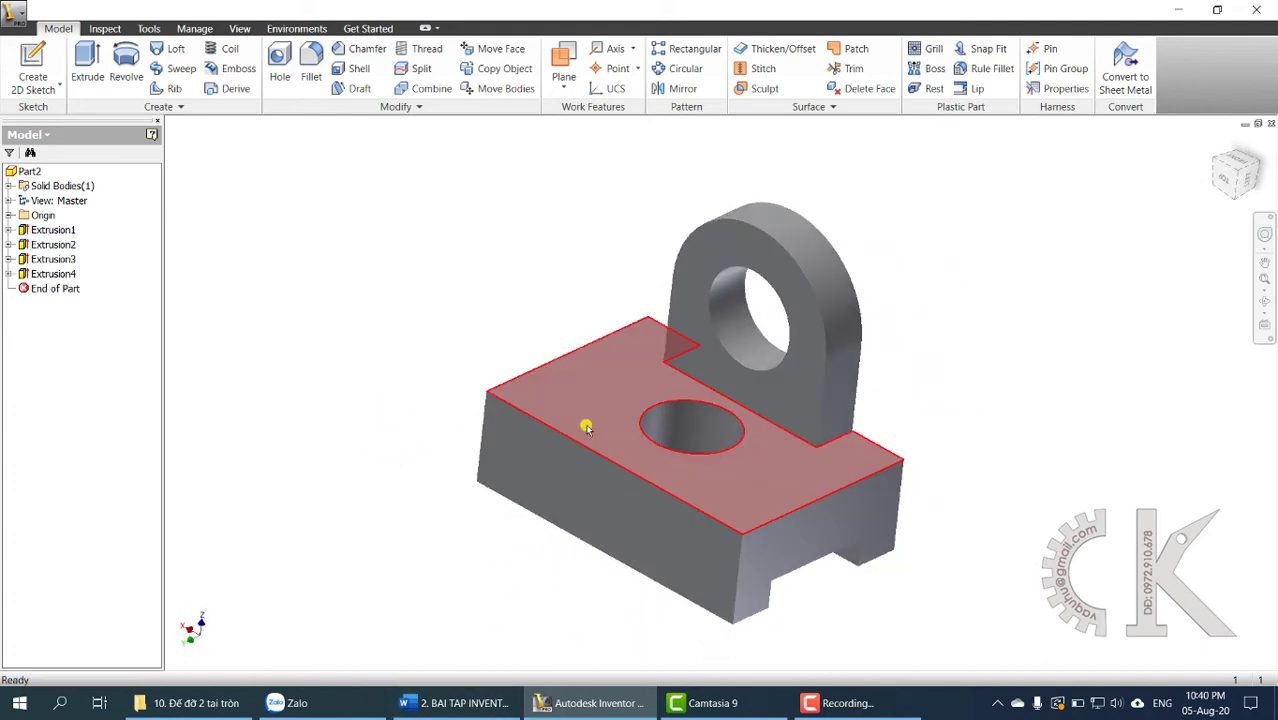